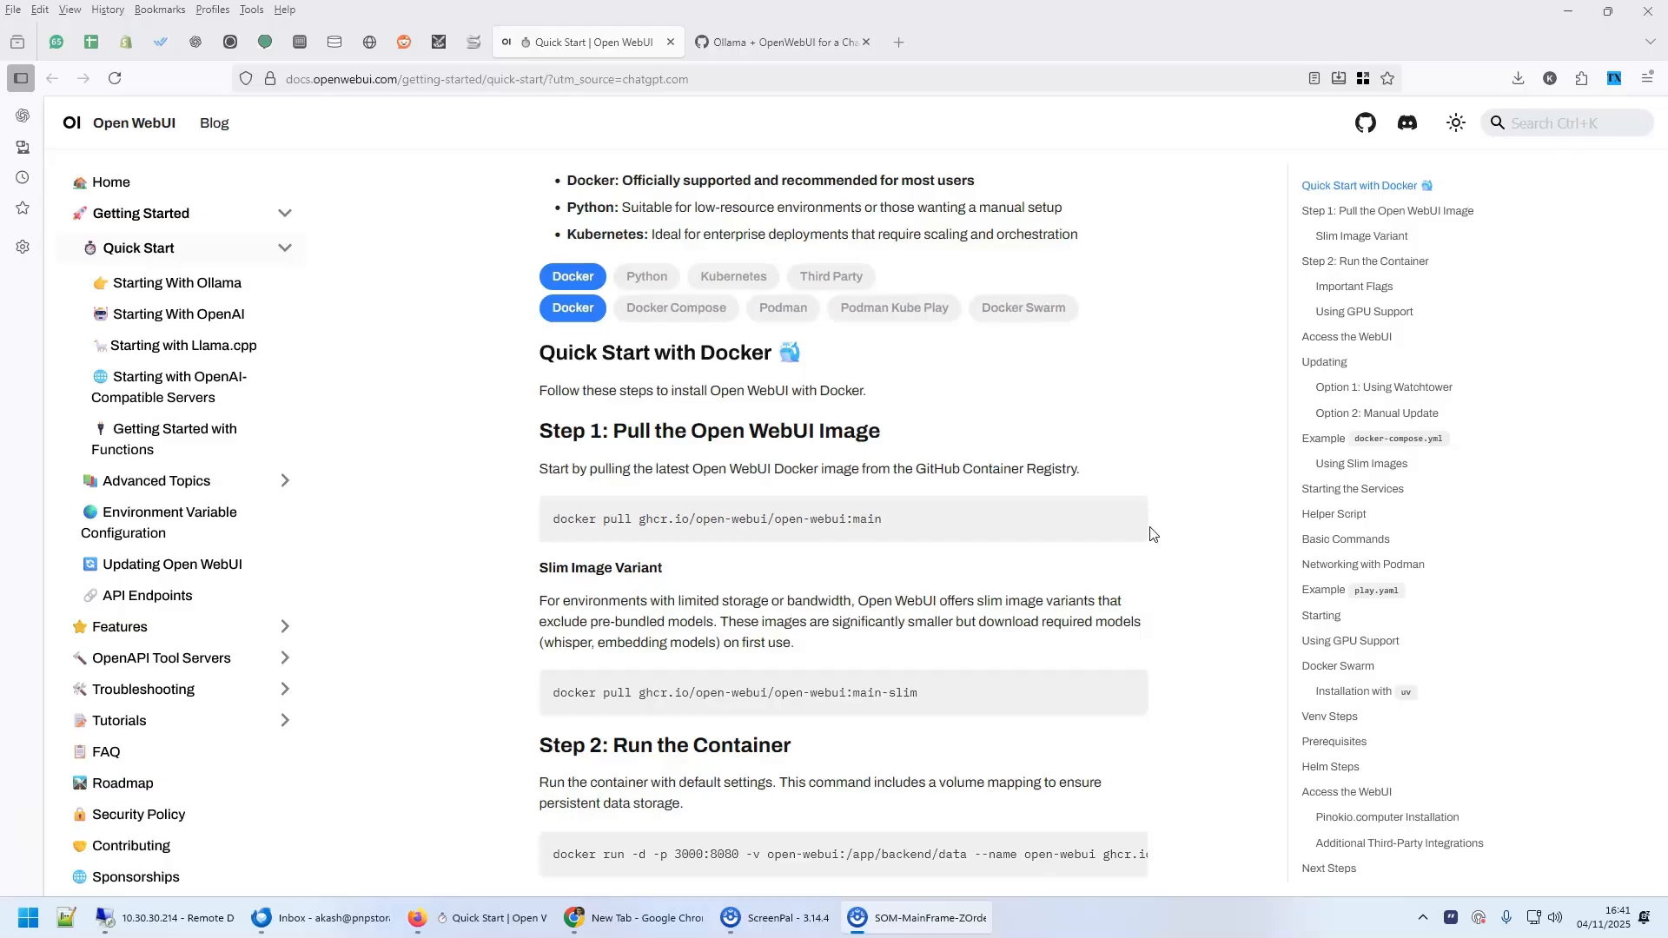
Open the Ollama + OpenWebUI gist and review its title
click(749, 45)
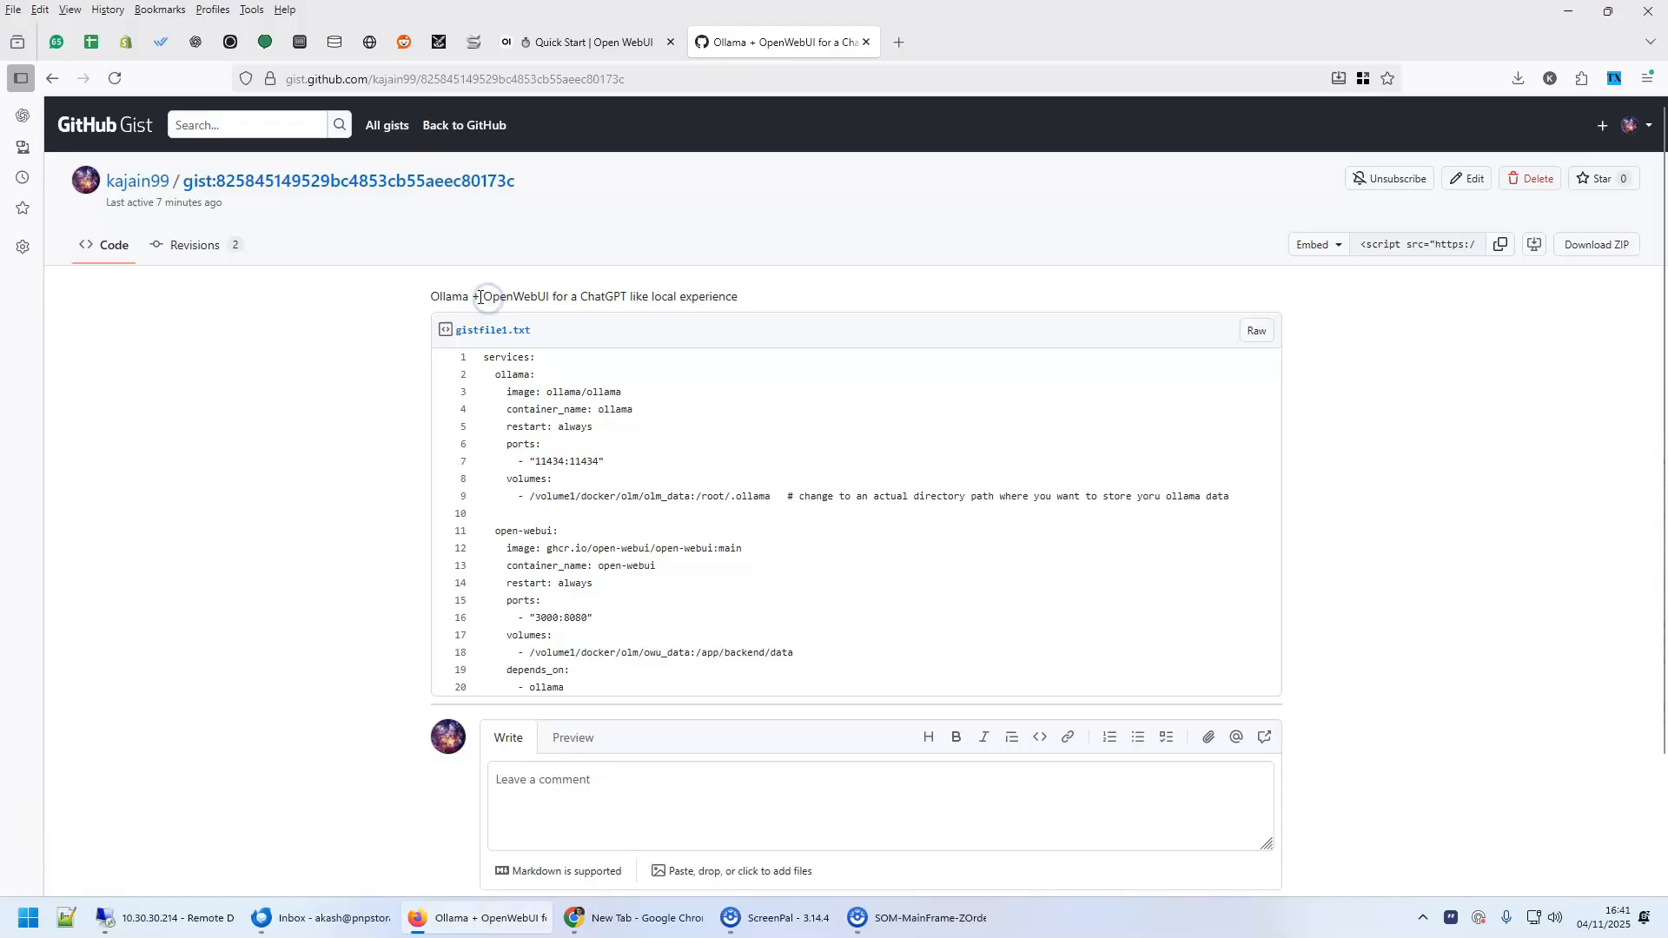
click(441, 297)
drag(466, 290, 469, 294)
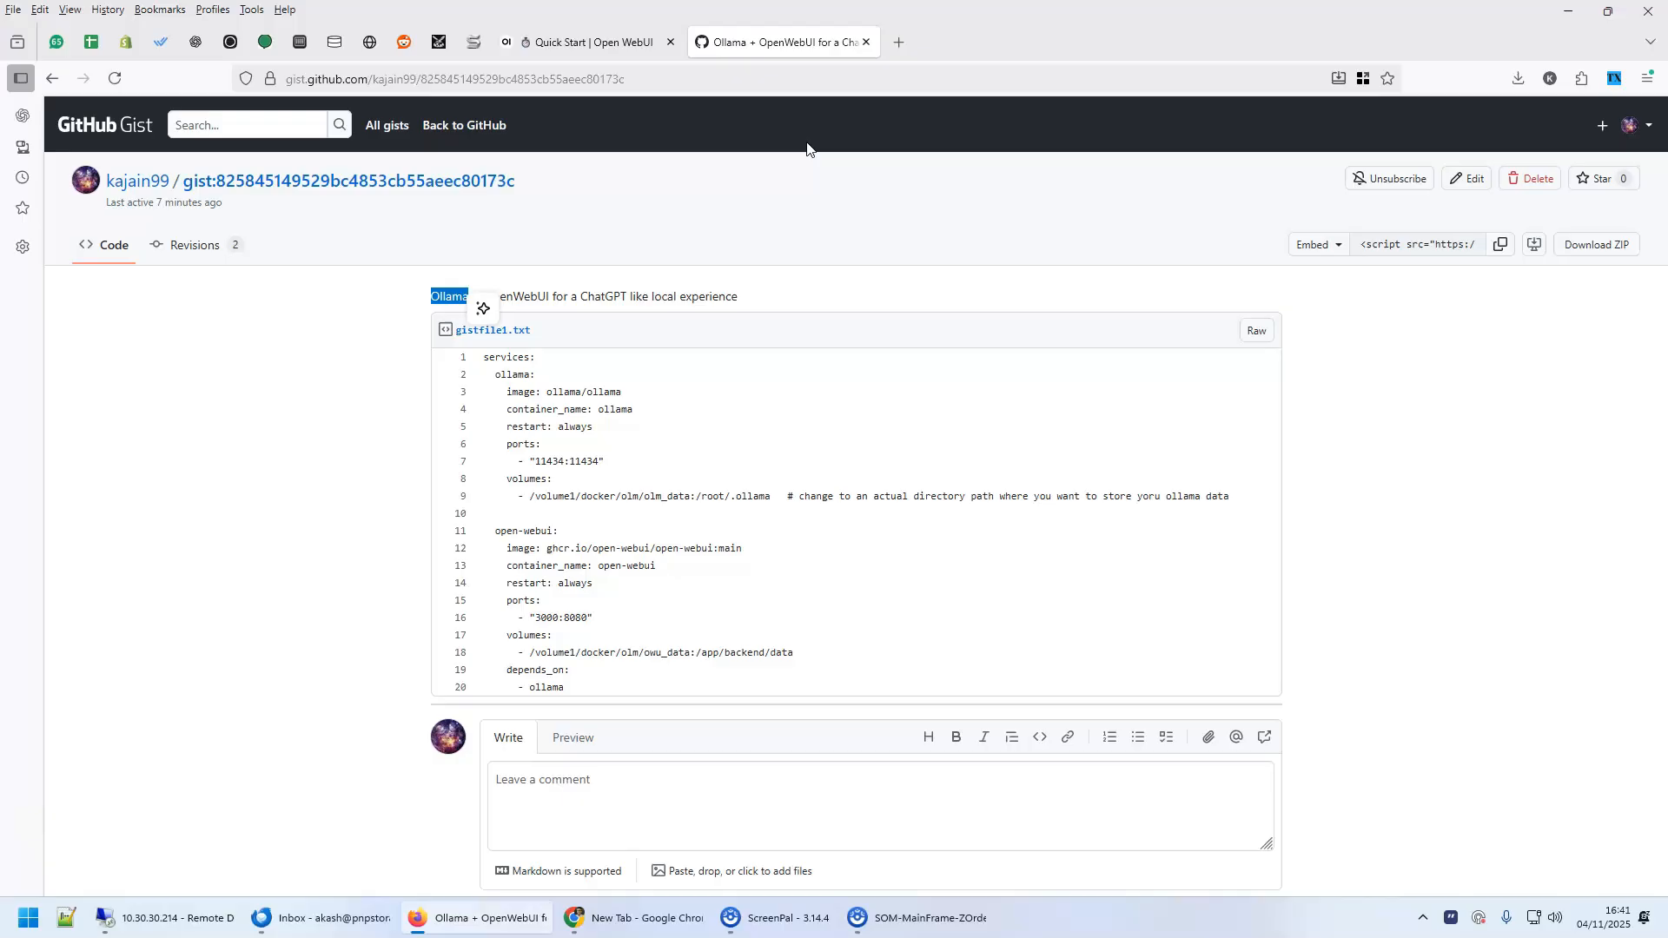
click(521, 295)
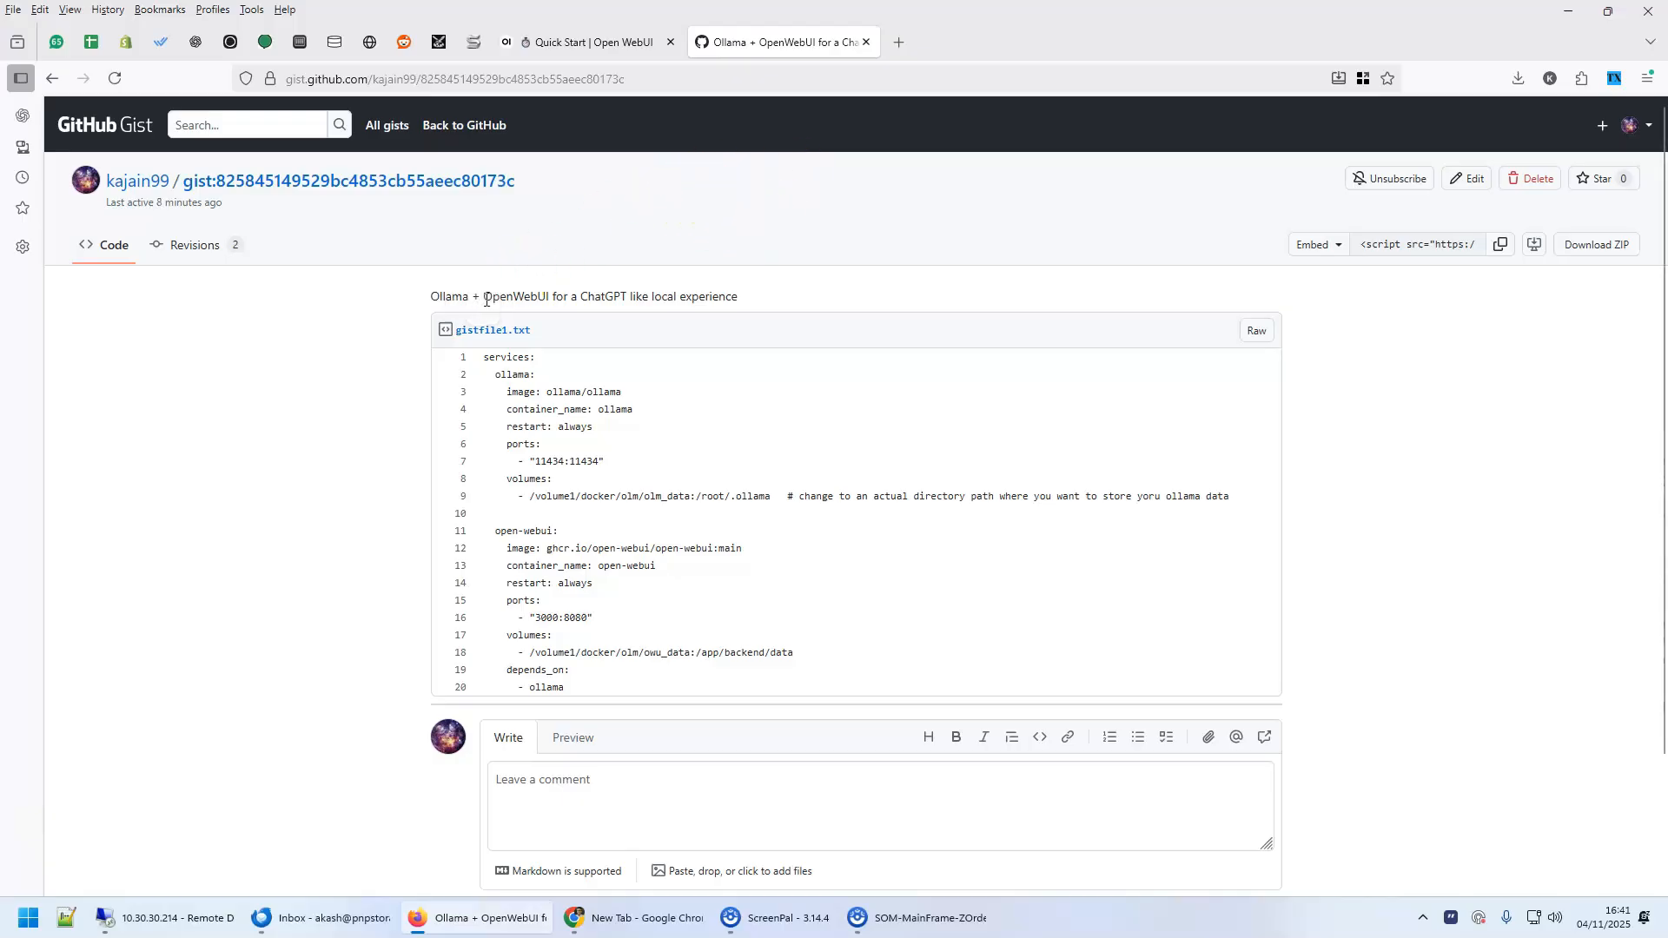
click(919, 493)
Copy the compose configuration in gistfile1.txt, from the services line through line 20
click(491, 359)
drag(484, 364, 800, 691)
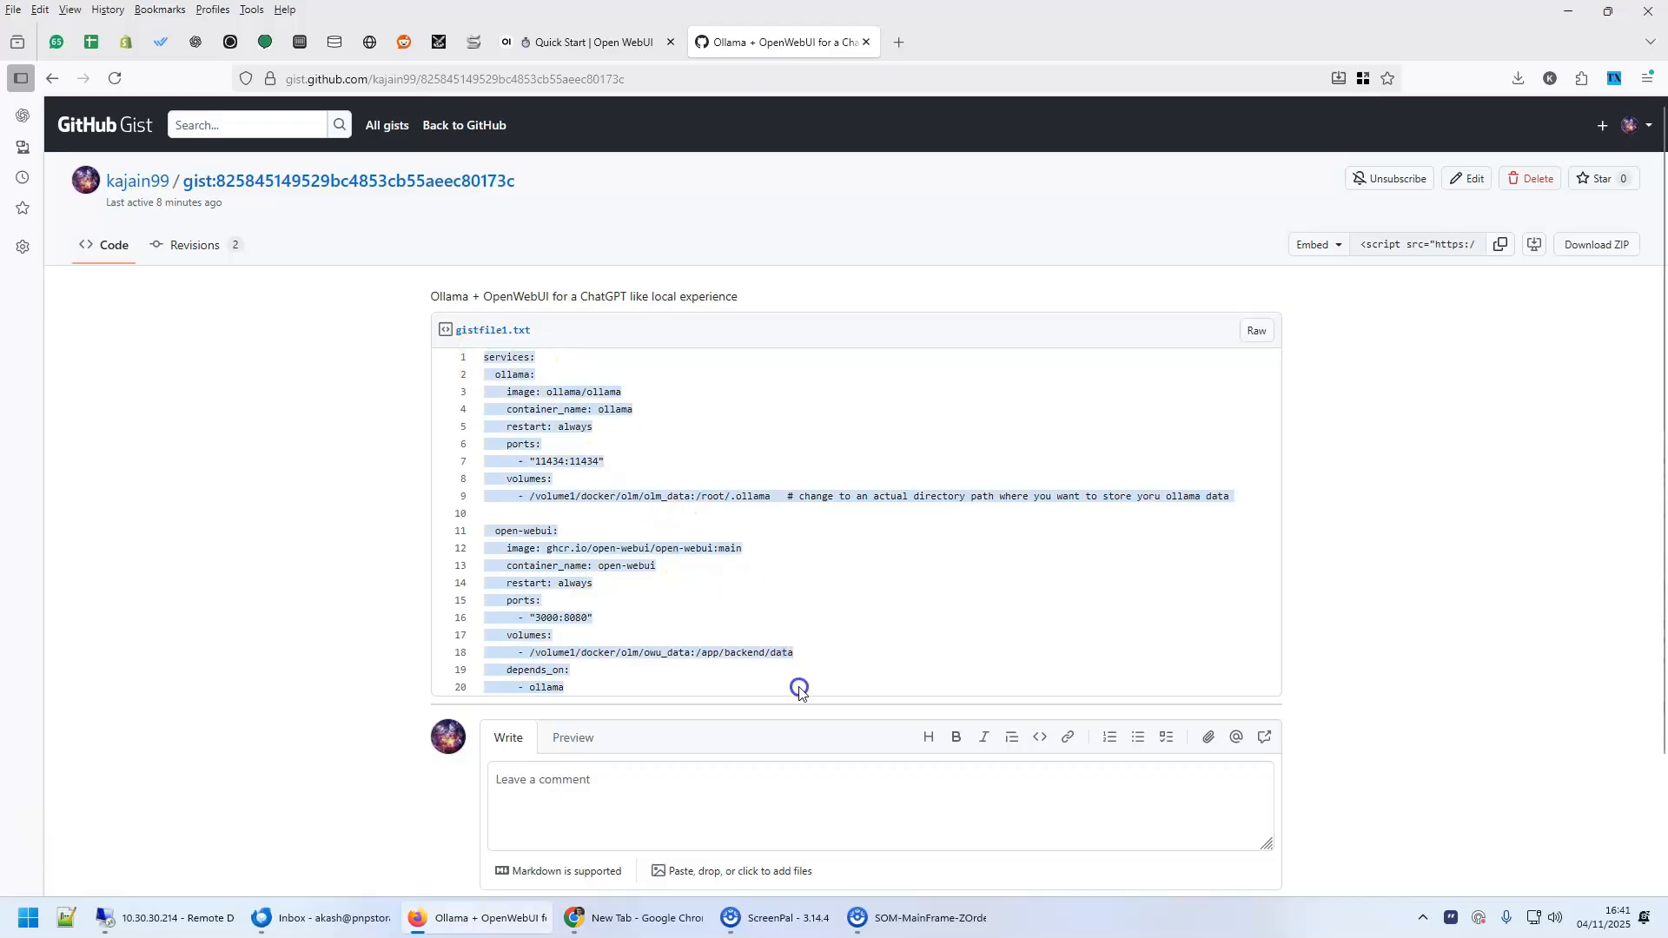
right_click(527, 431)
click(565, 453)
click(779, 563)
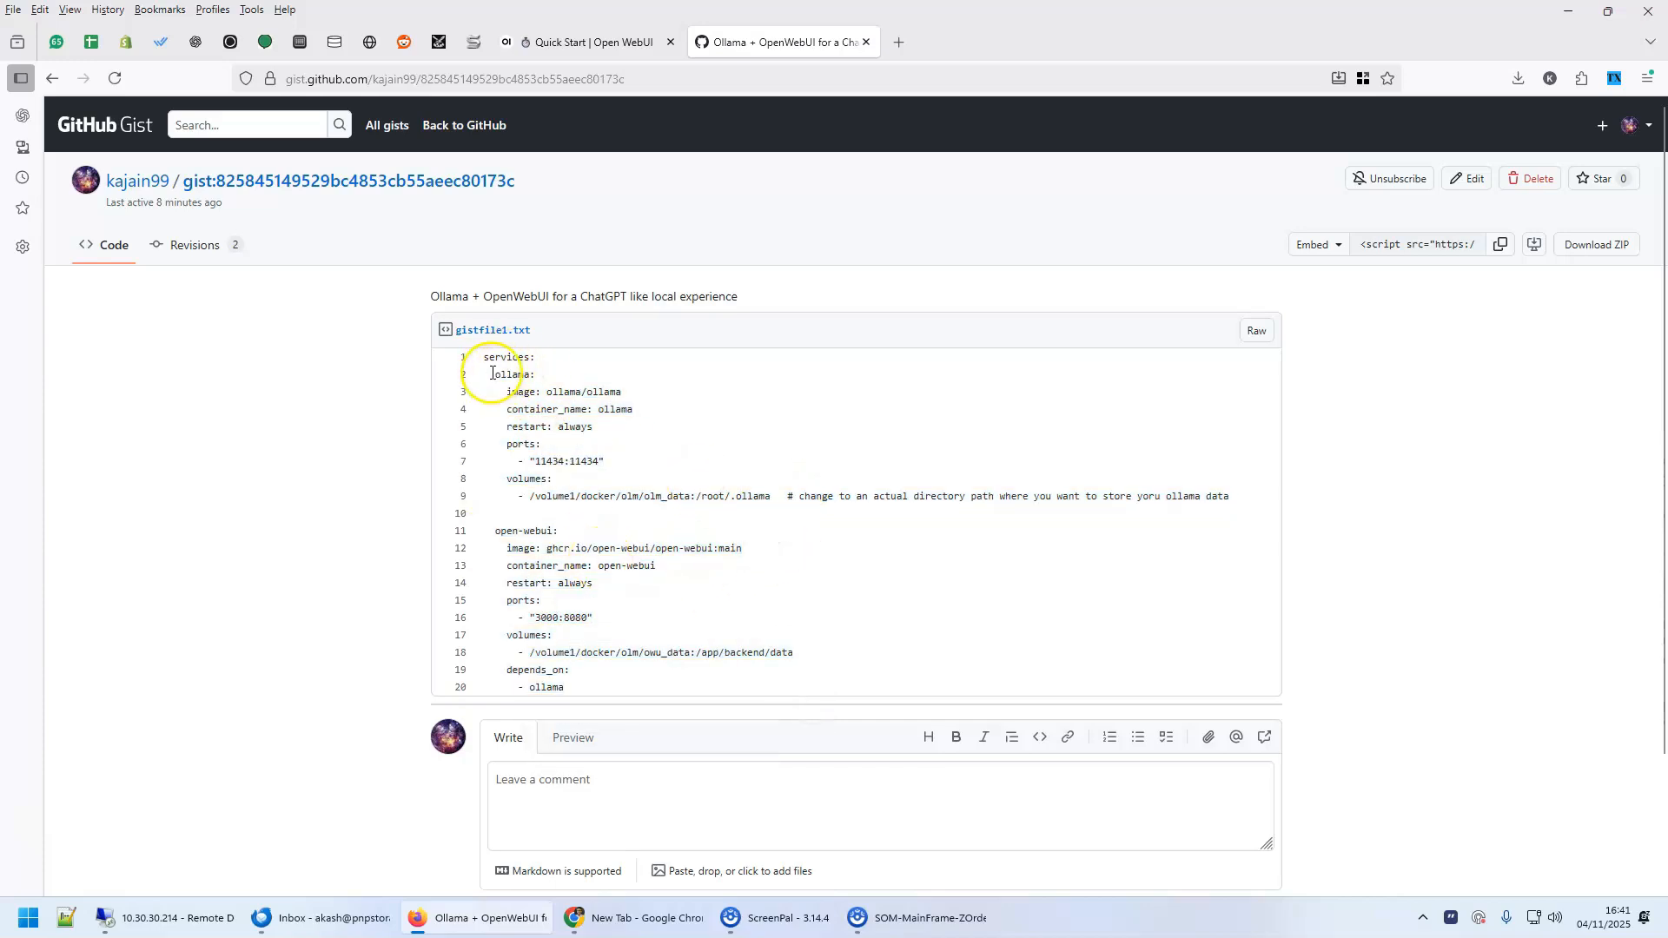
Check the open-webui image against the Open WebUI quick start page and review both services' port mappings
triple_click(582, 531)
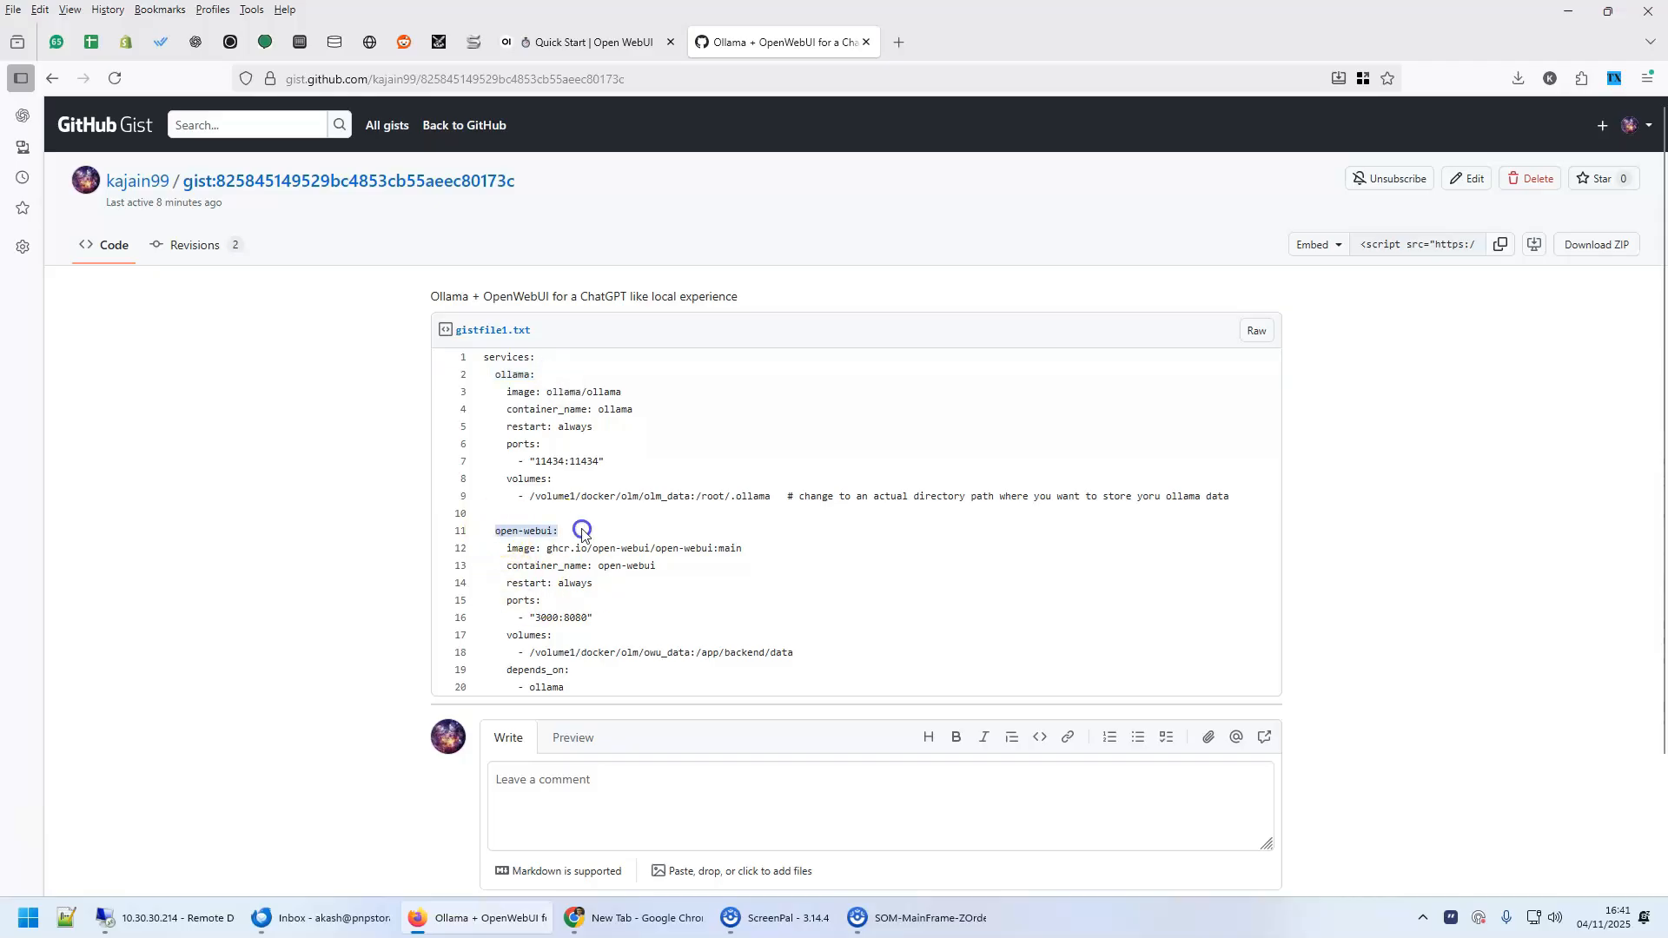
drag(546, 548, 743, 549)
click(618, 26)
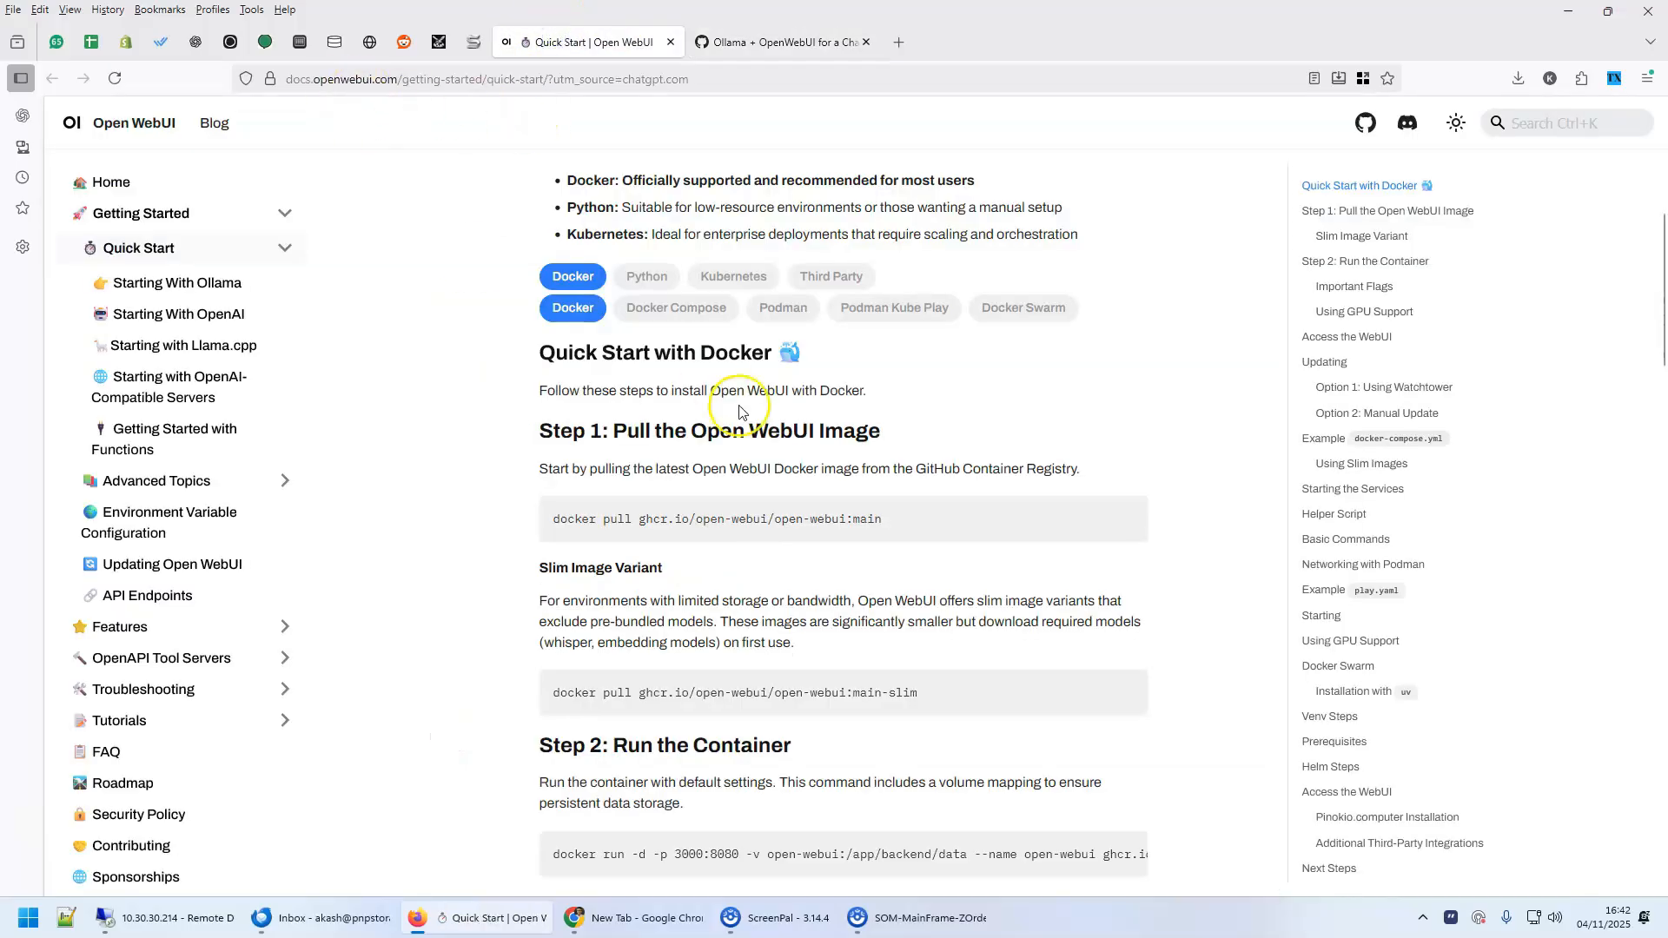
click(780, 48)
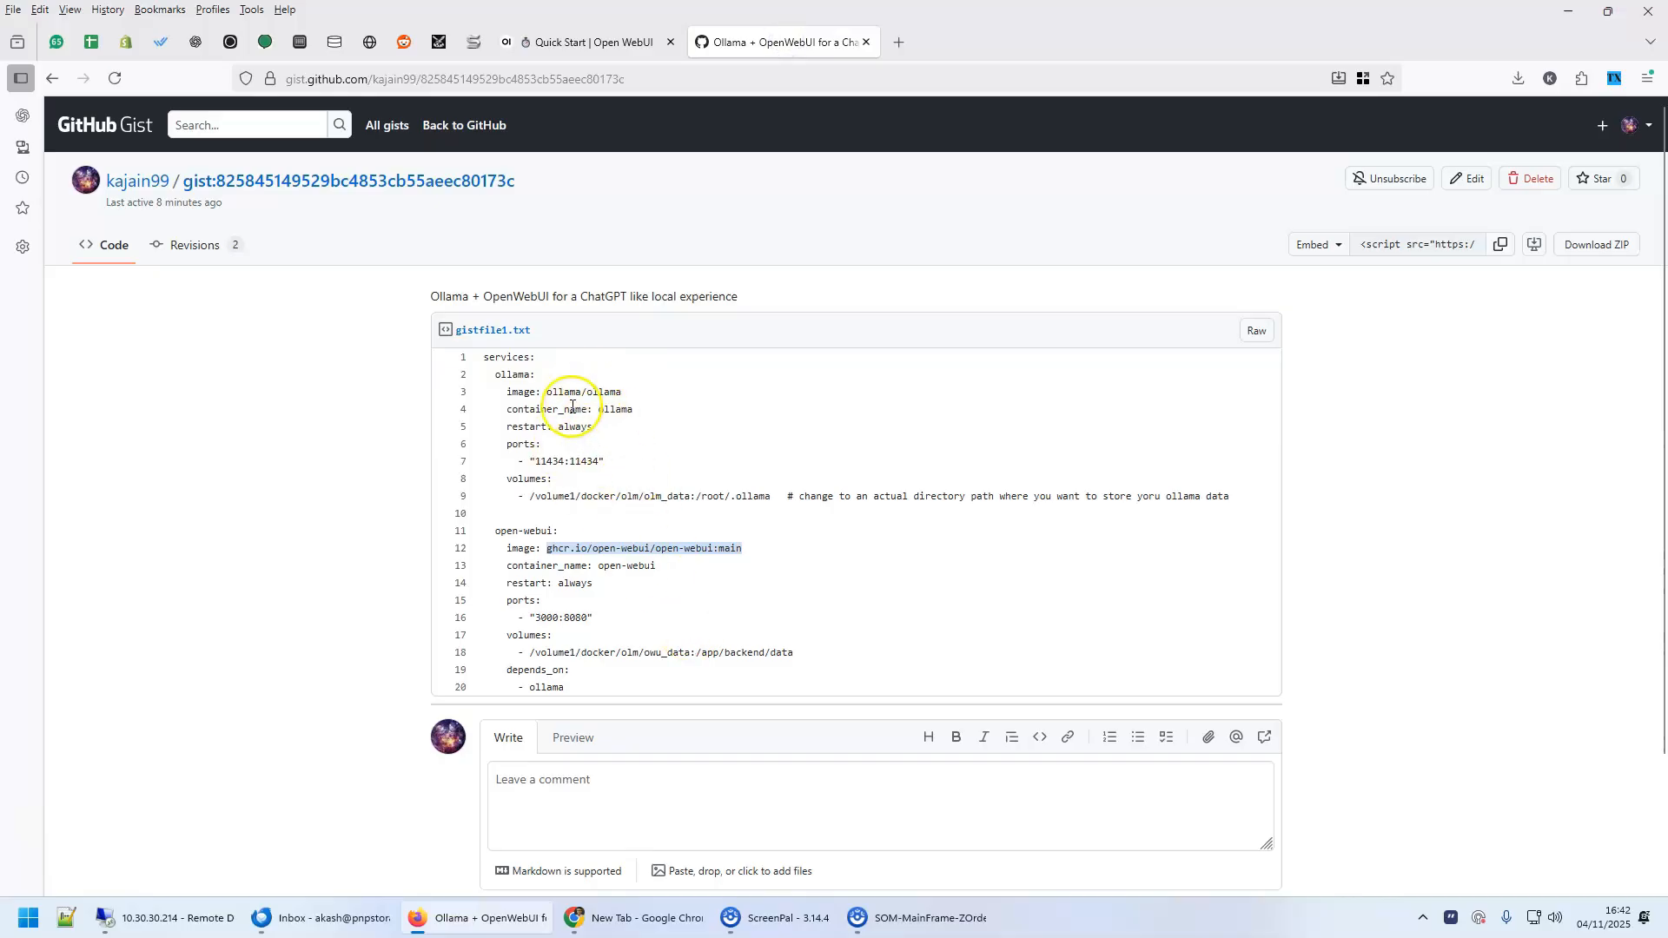
drag(538, 463, 573, 461)
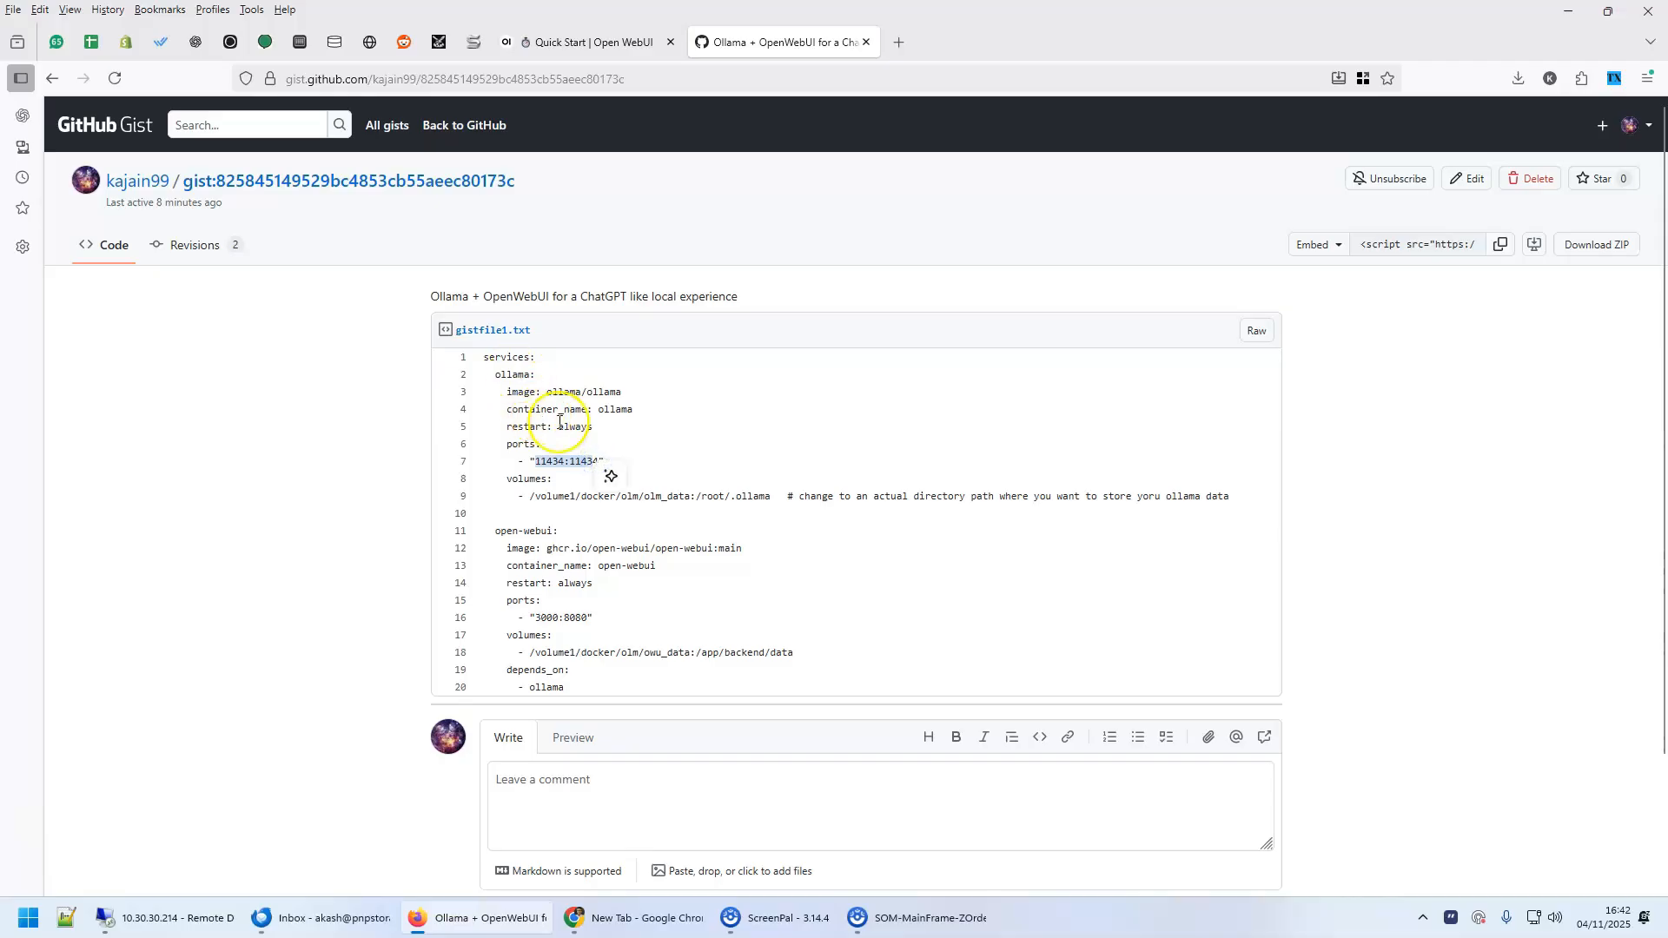
click(553, 622)
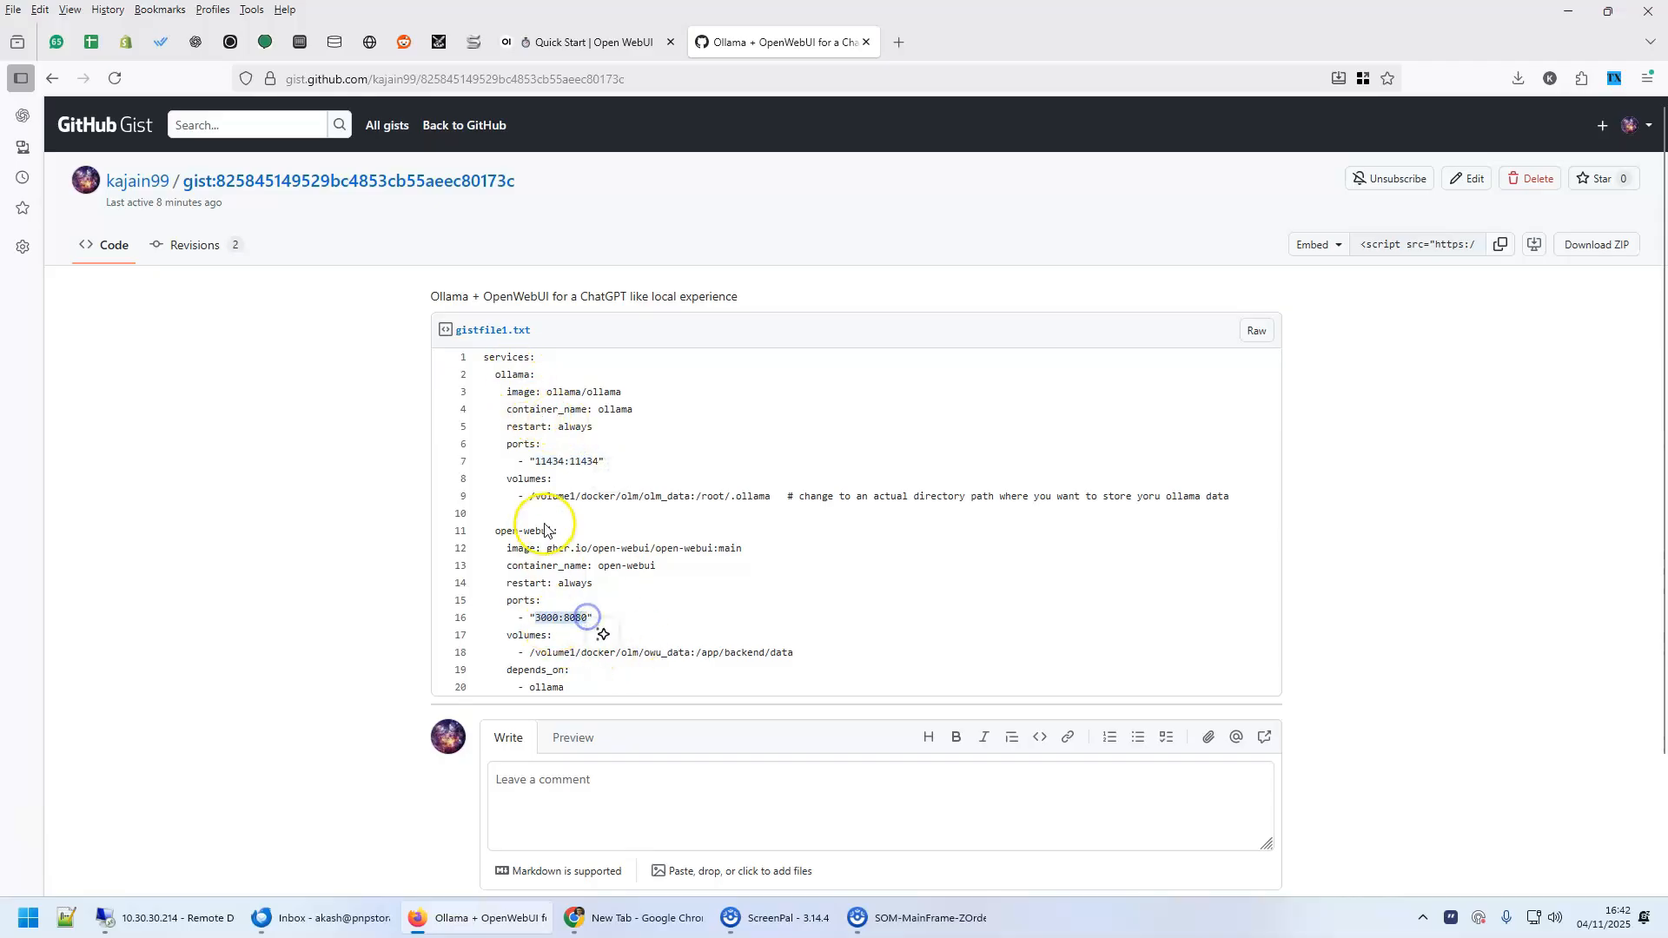
click(533, 655)
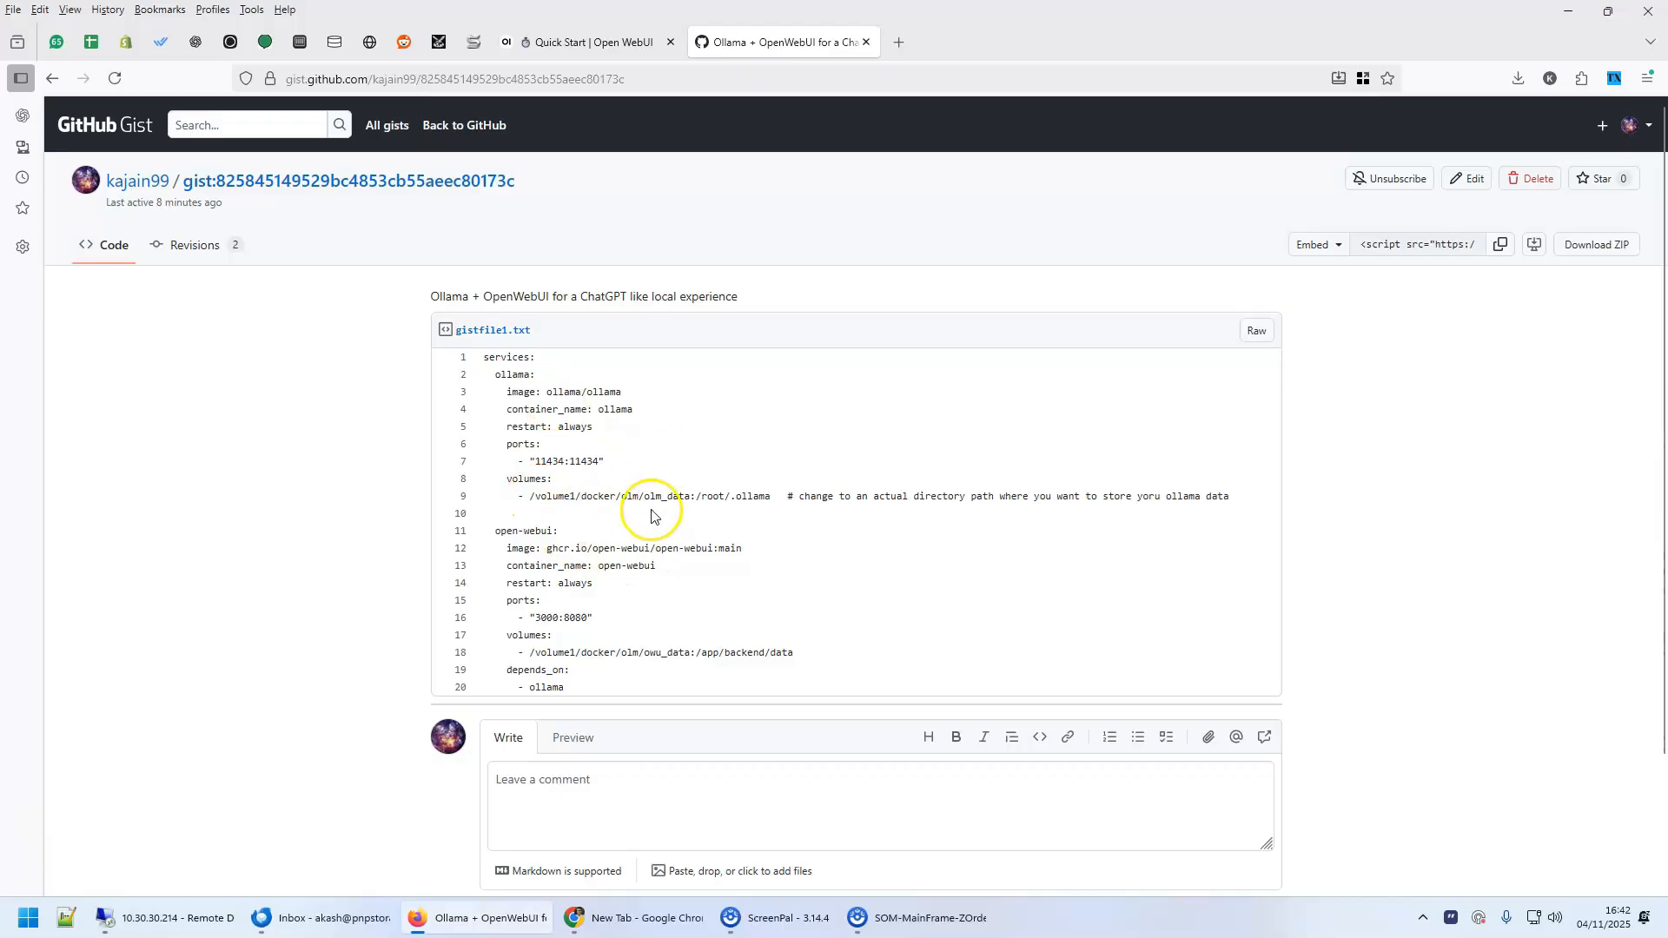
View the properties of the owu_data folder in the NAS's docker/olm shared folder for its location path
click(300, 41)
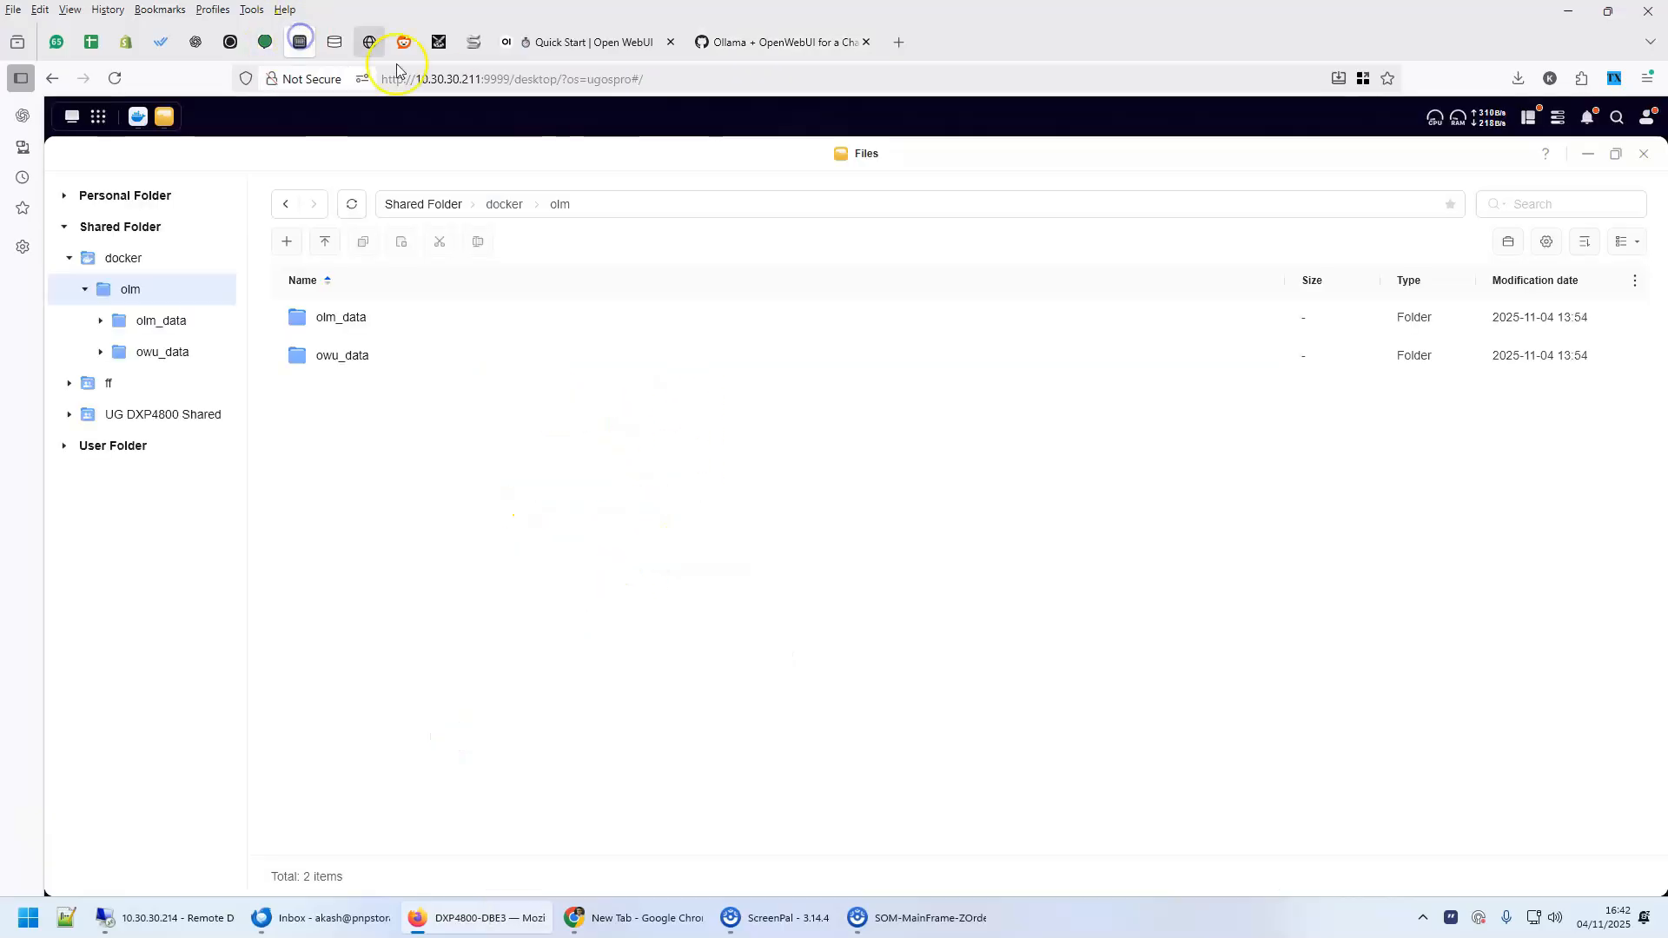
right_click(321, 358)
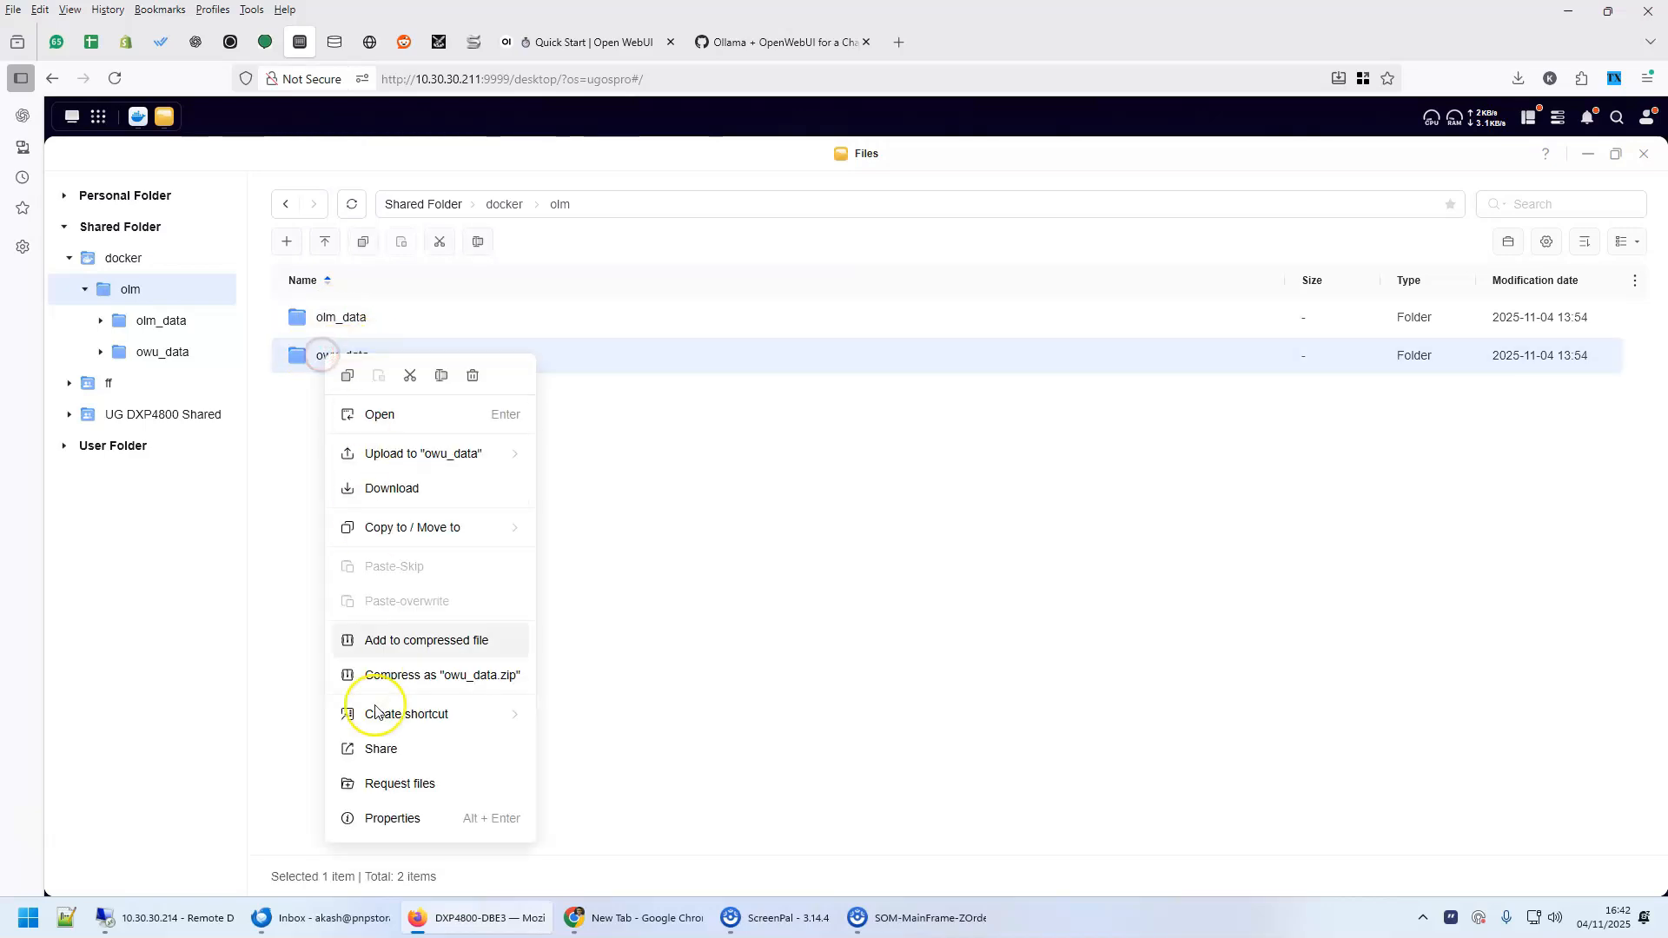
click(371, 814)
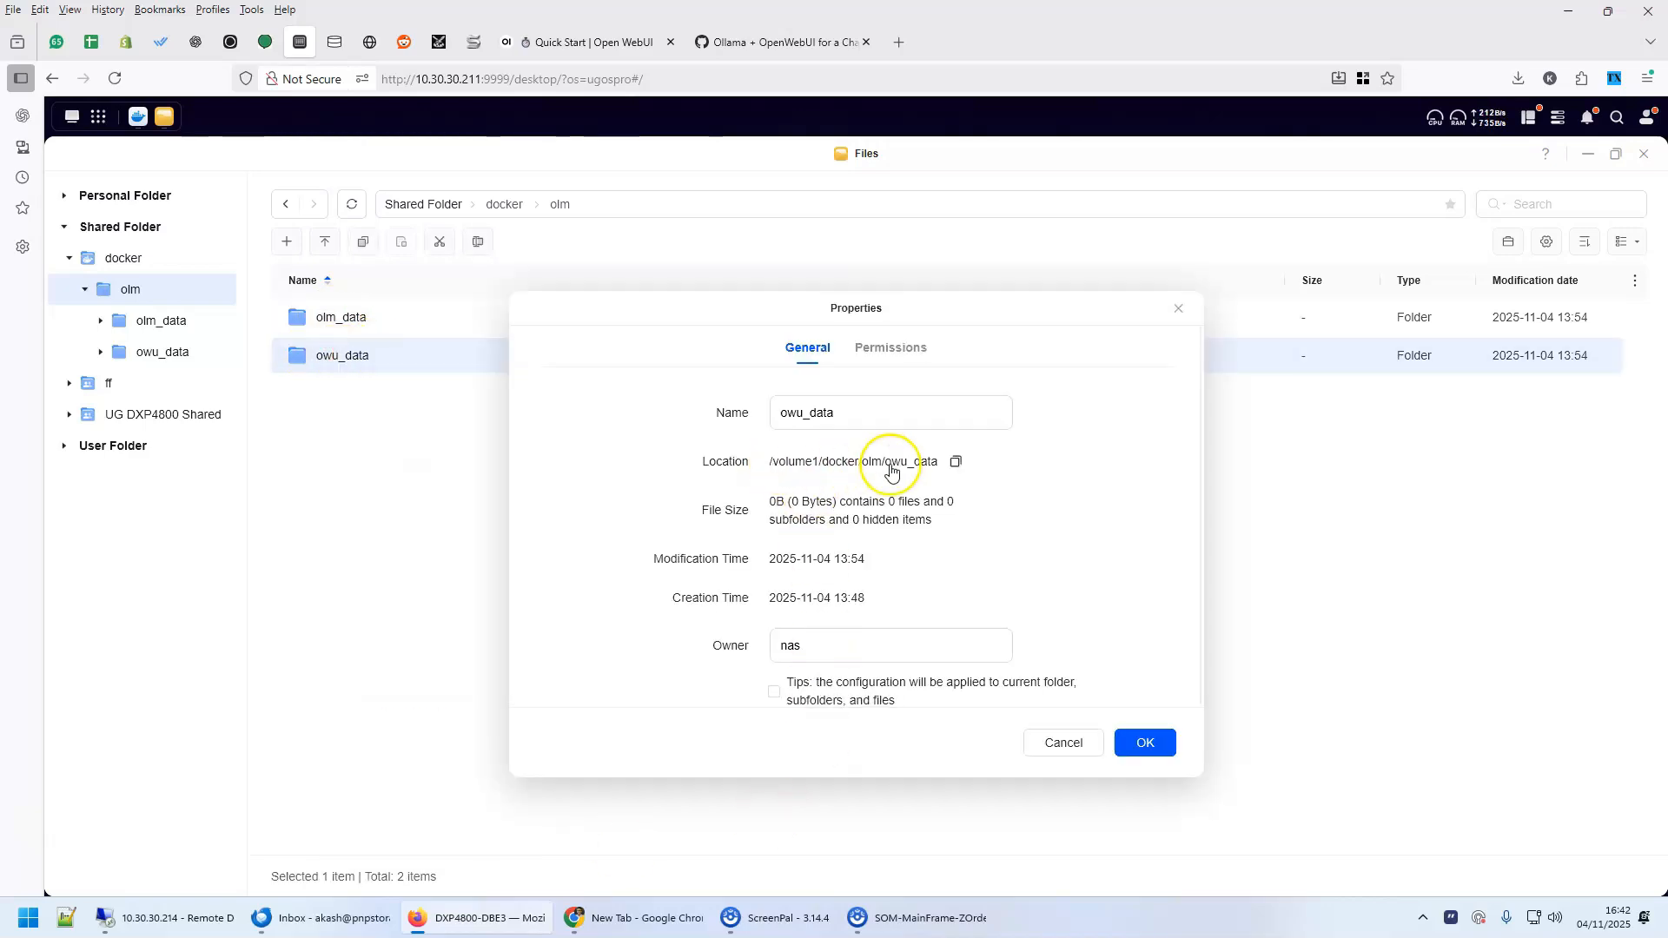
Return to the gist and examine the volume paths of the ollama and open-webui services
click(741, 44)
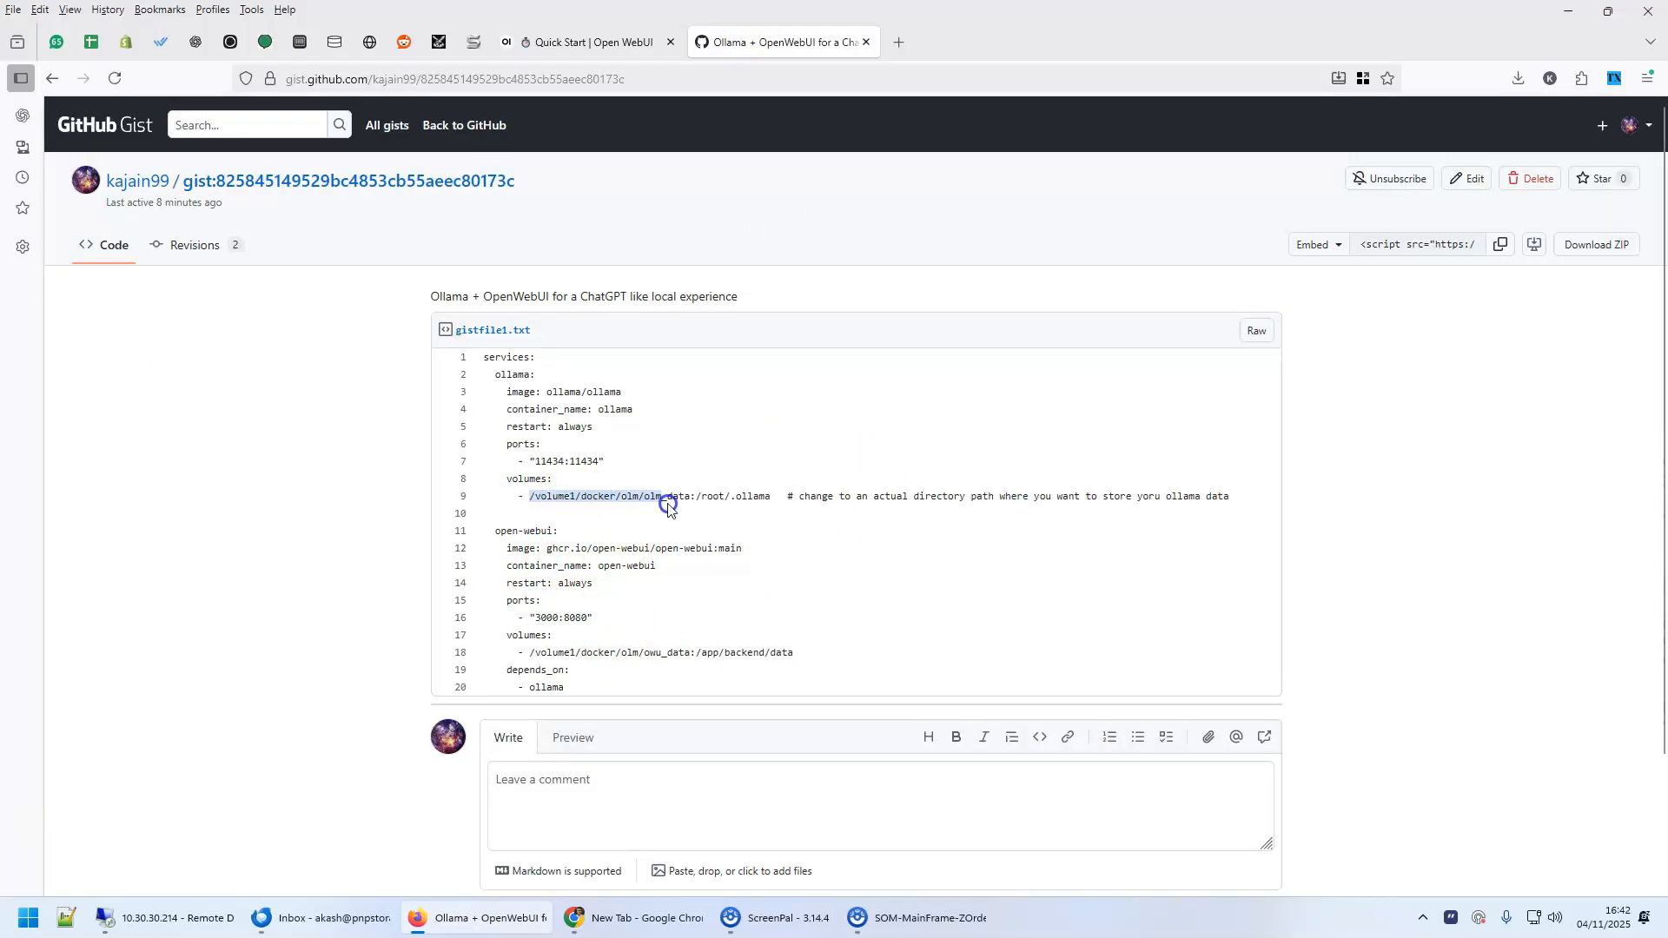
click(695, 492)
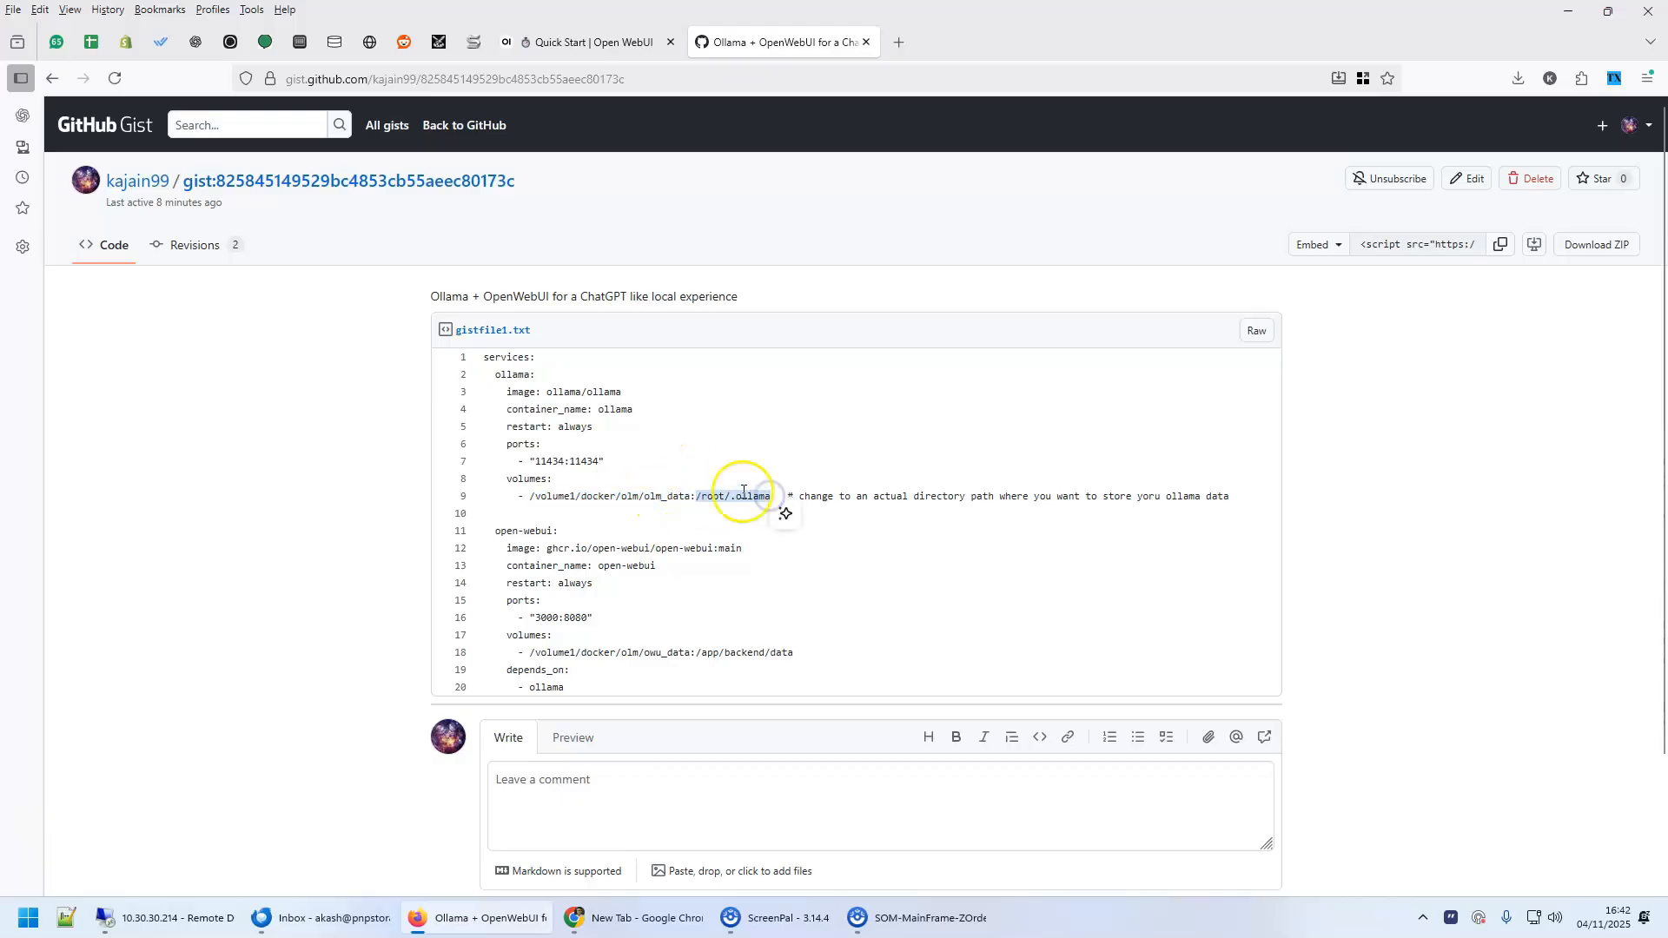
click(695, 591)
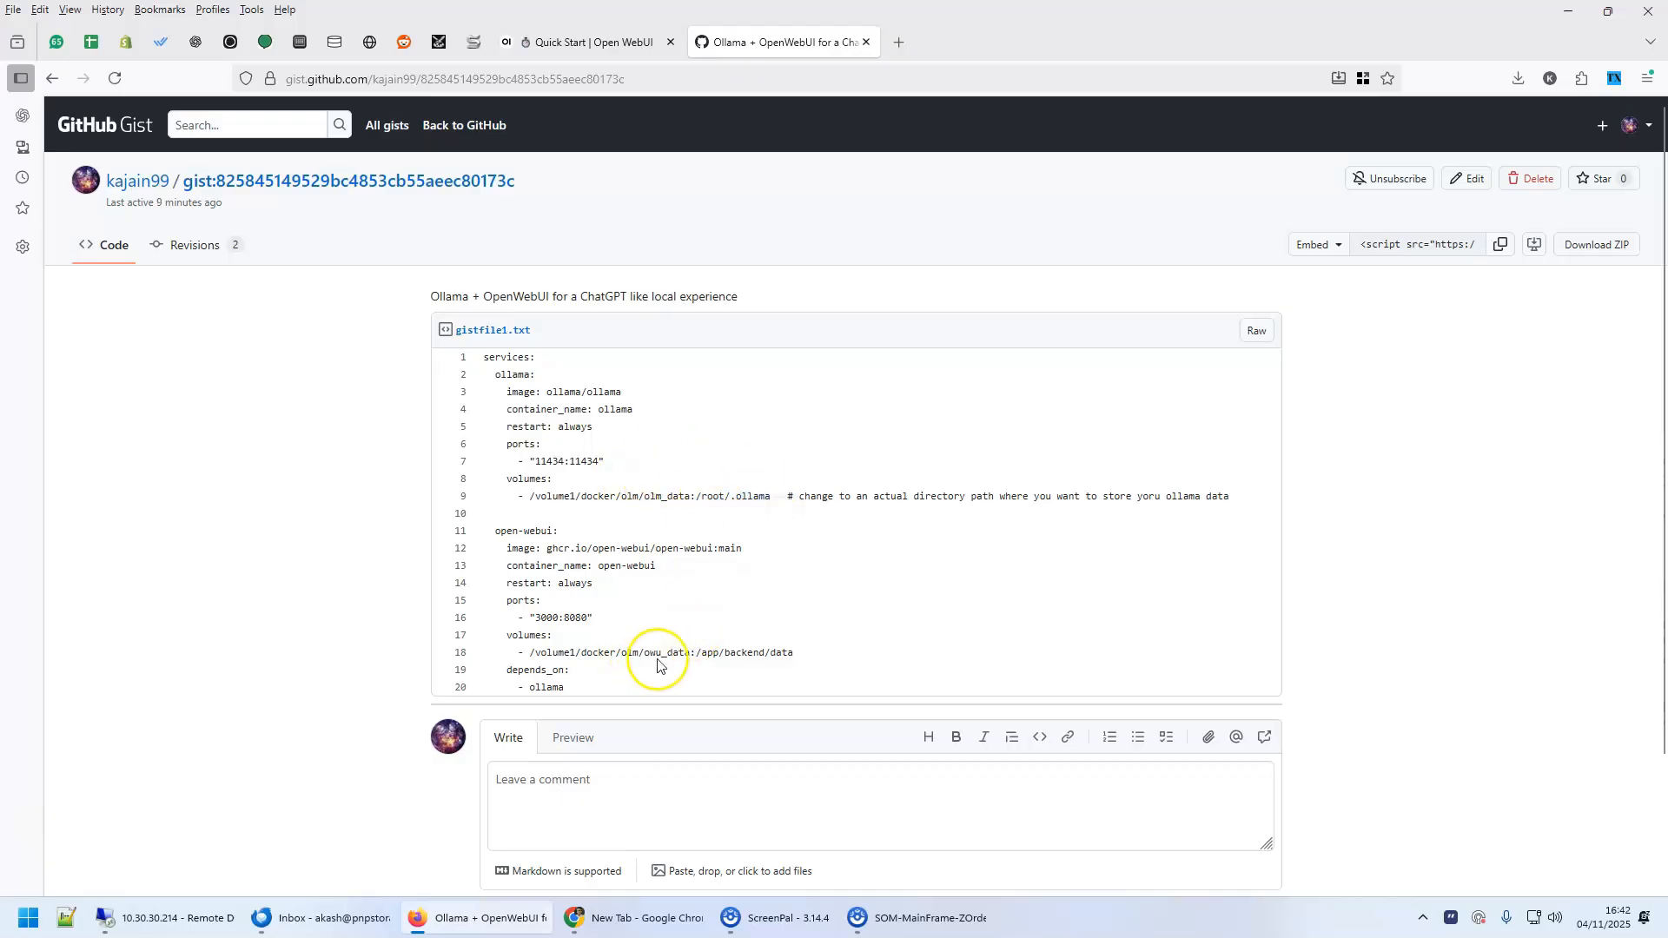
scroll(852, 647, down, 1)
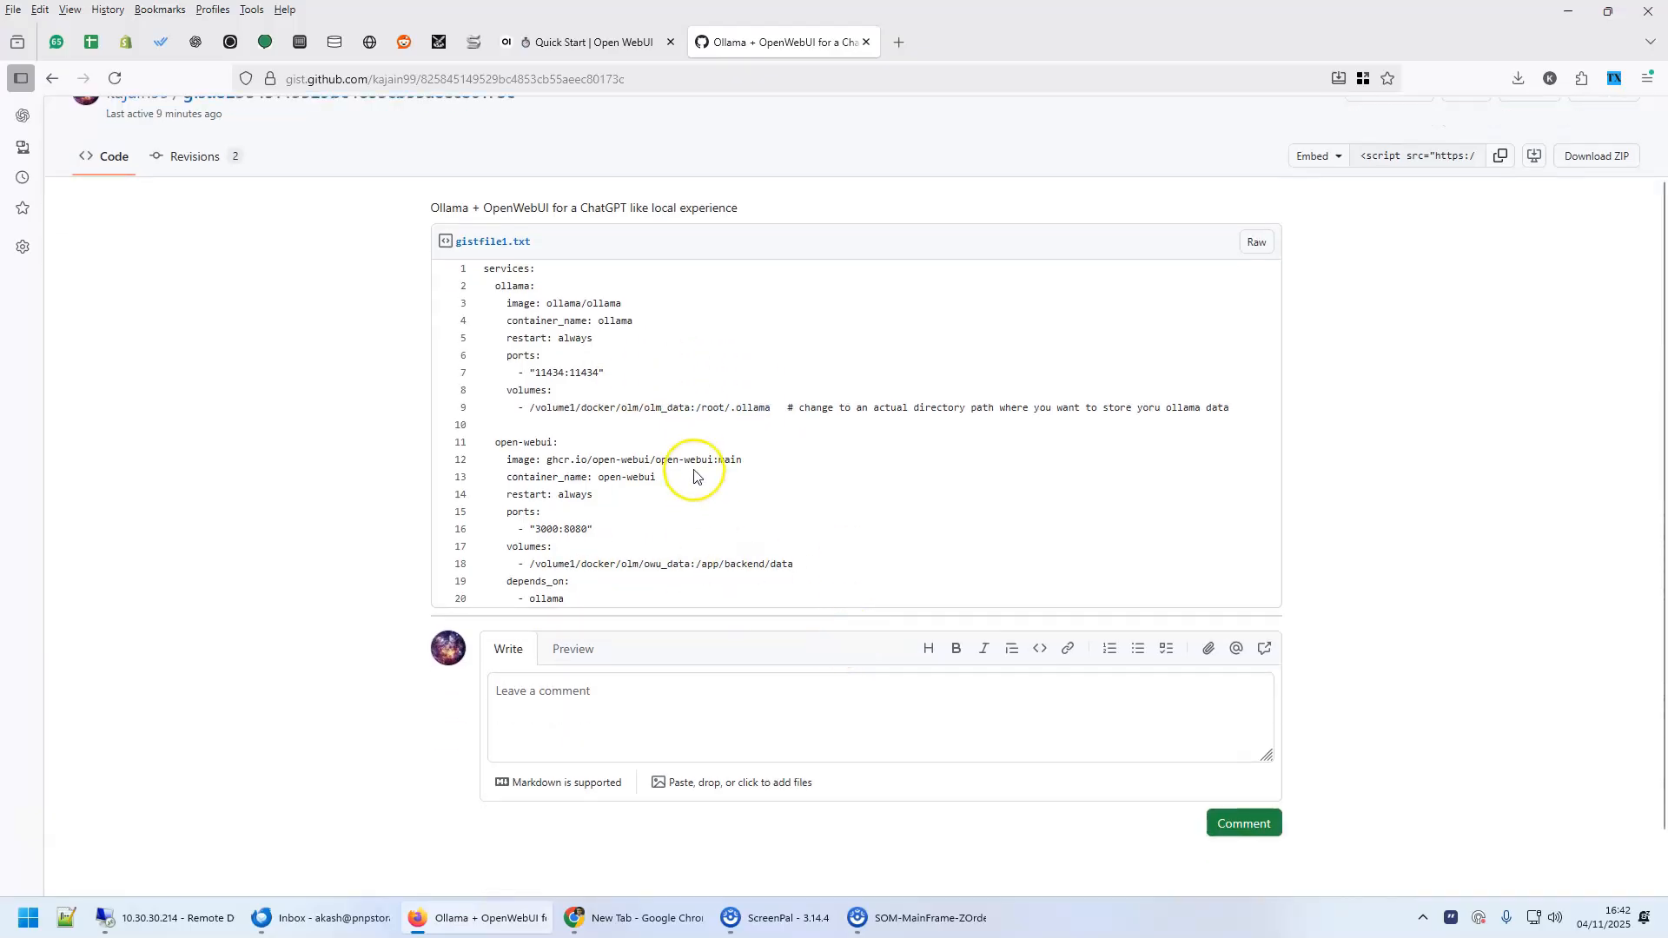
scroll(826, 352, up, 1)
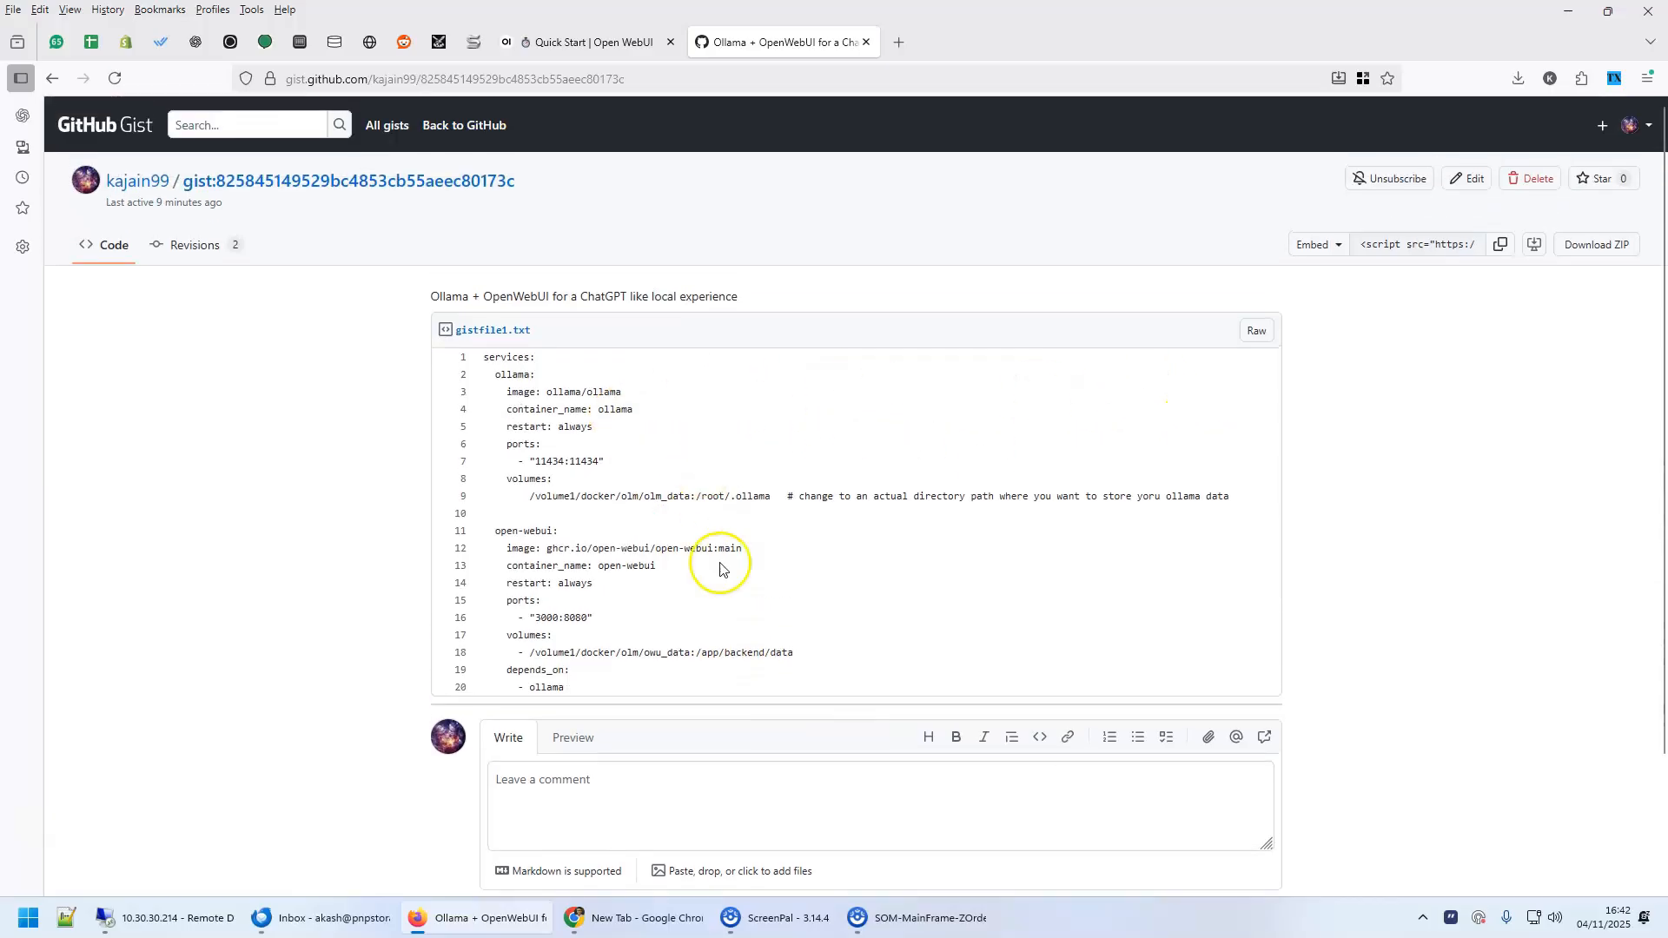
Select the gist's whole compose configuration, close the owu_data properties on the NAS and bring up its Docker app
drag(570, 689, 517, 380)
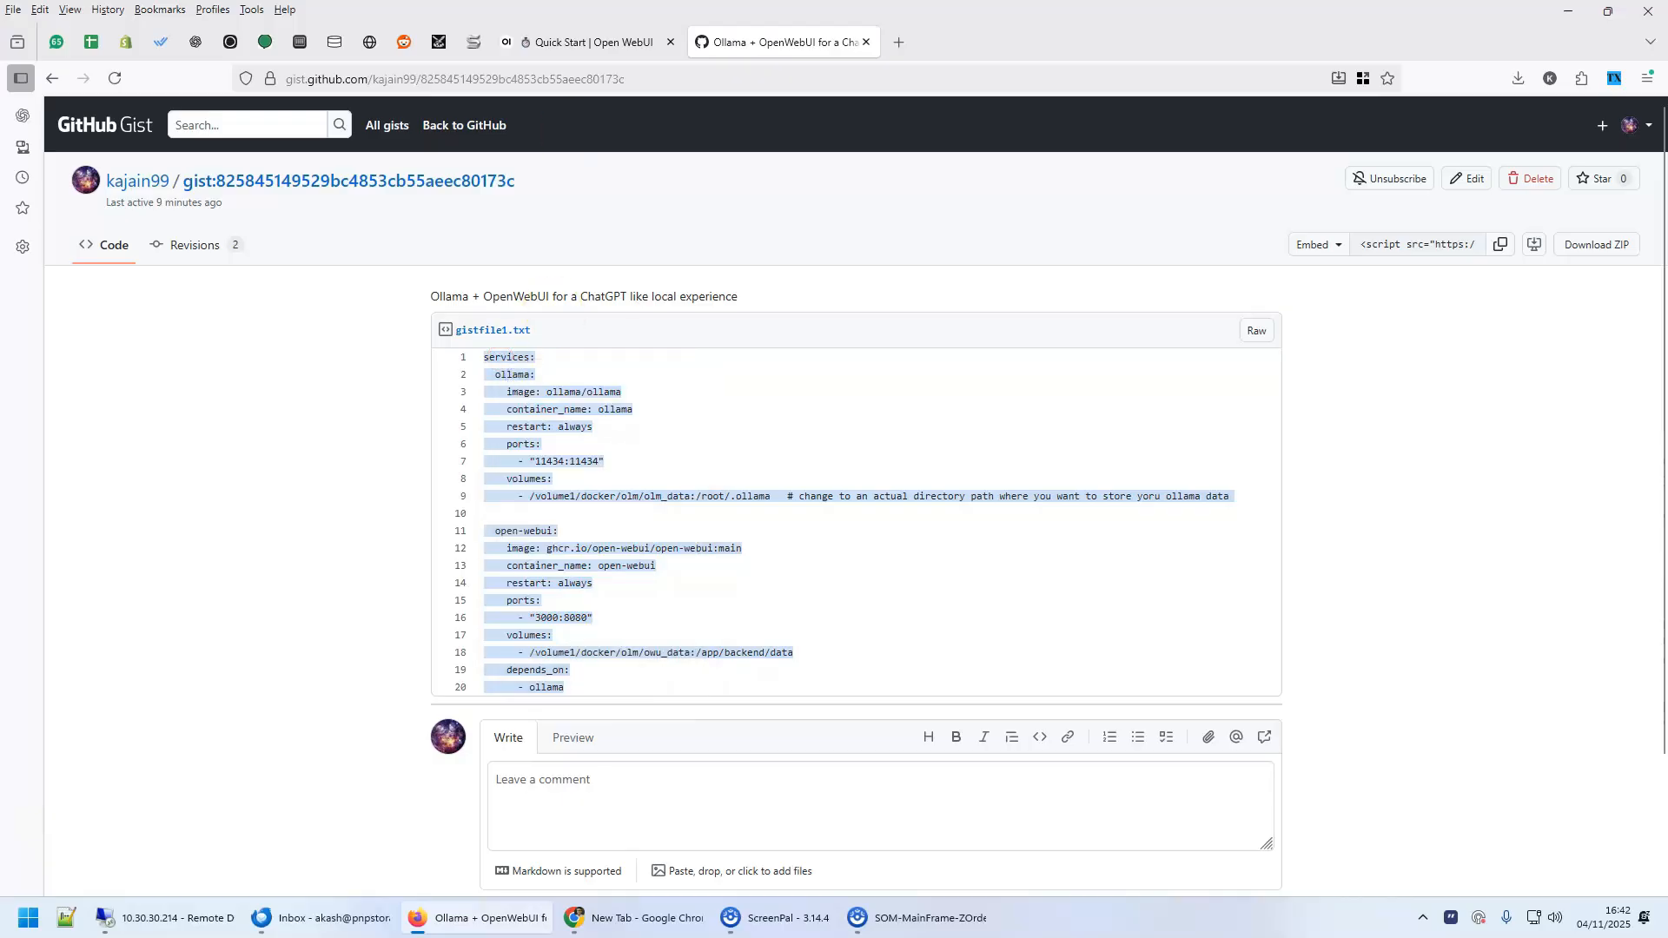
click(300, 41)
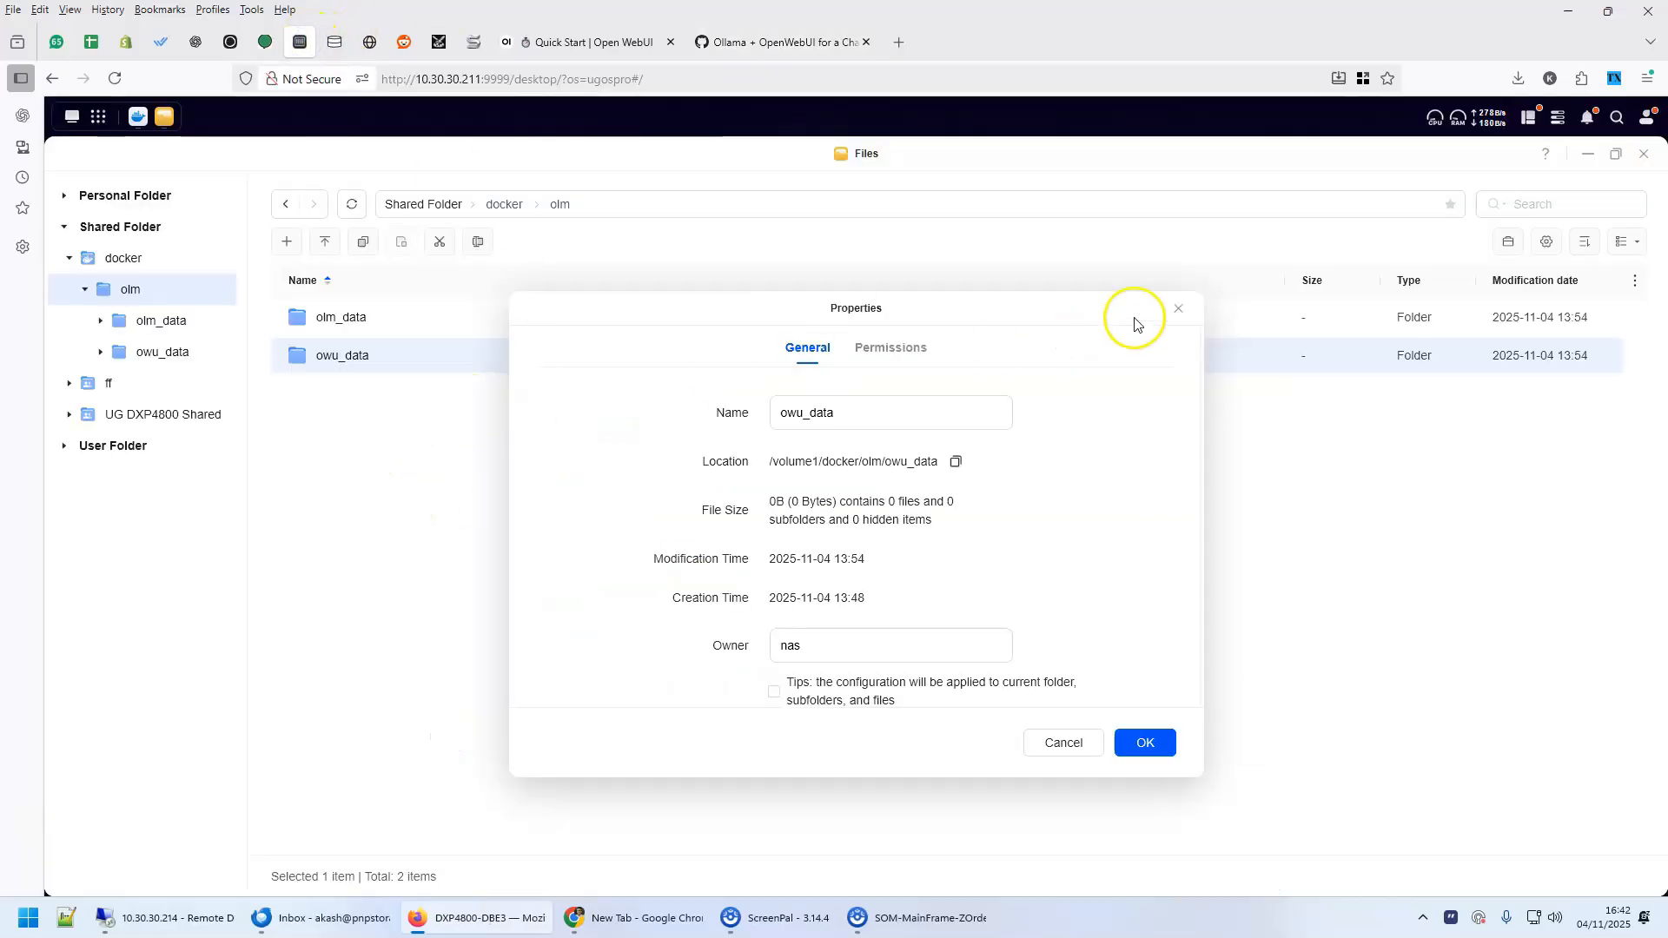
click(1179, 309)
click(138, 116)
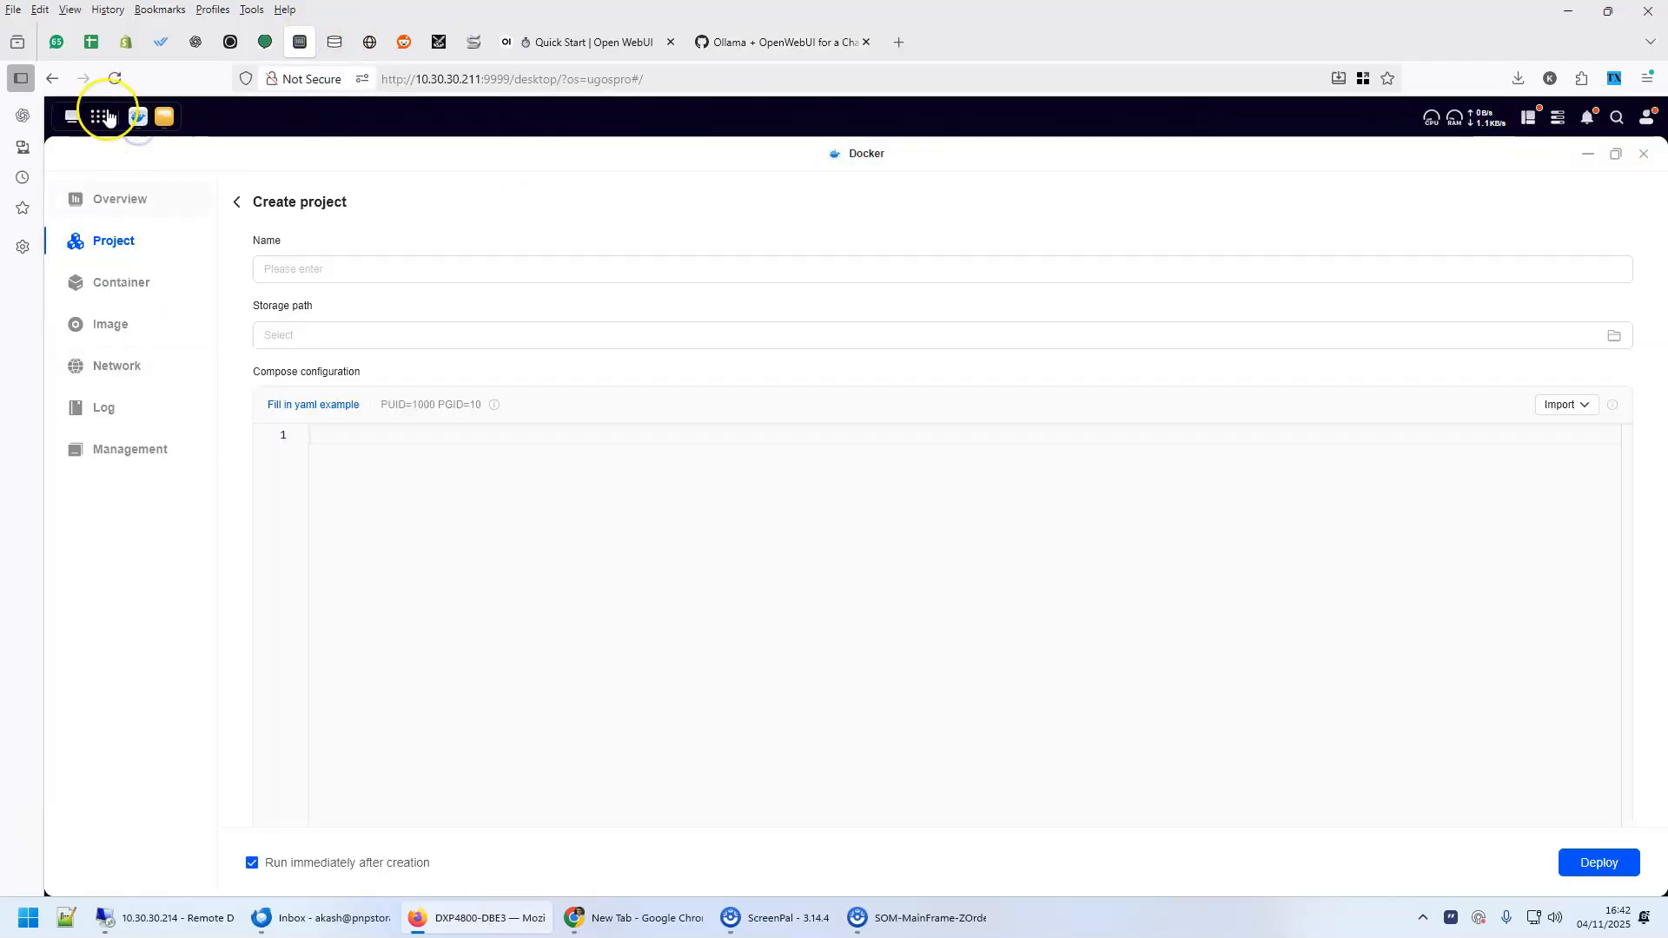
click(138, 117)
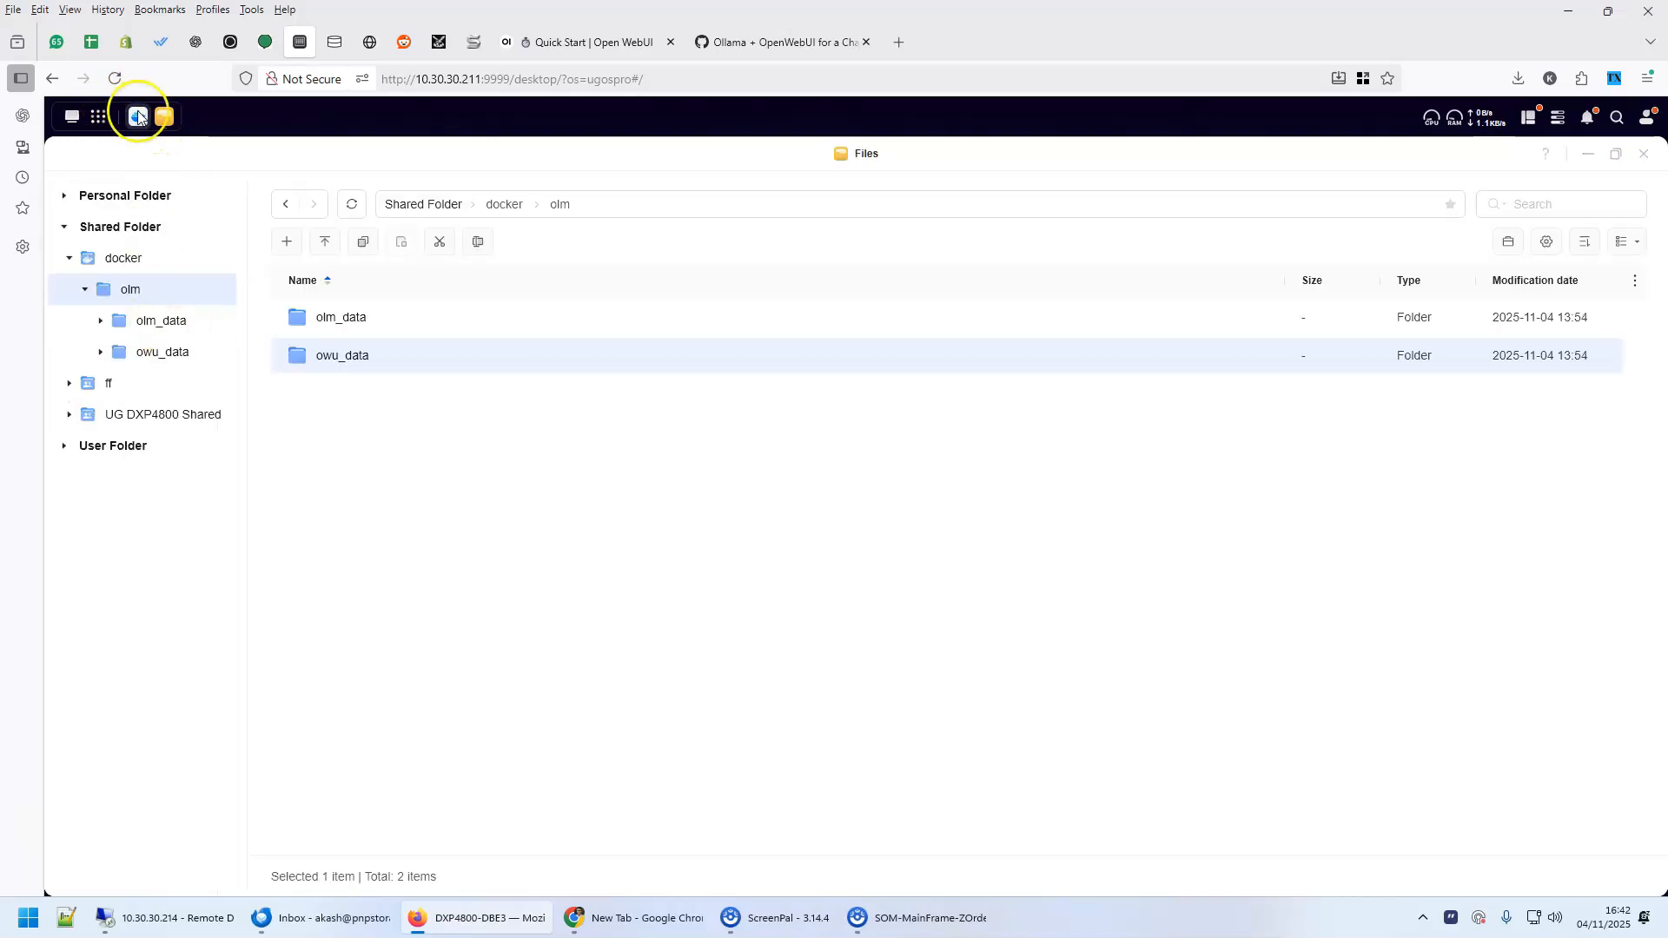
click(138, 117)
click(113, 281)
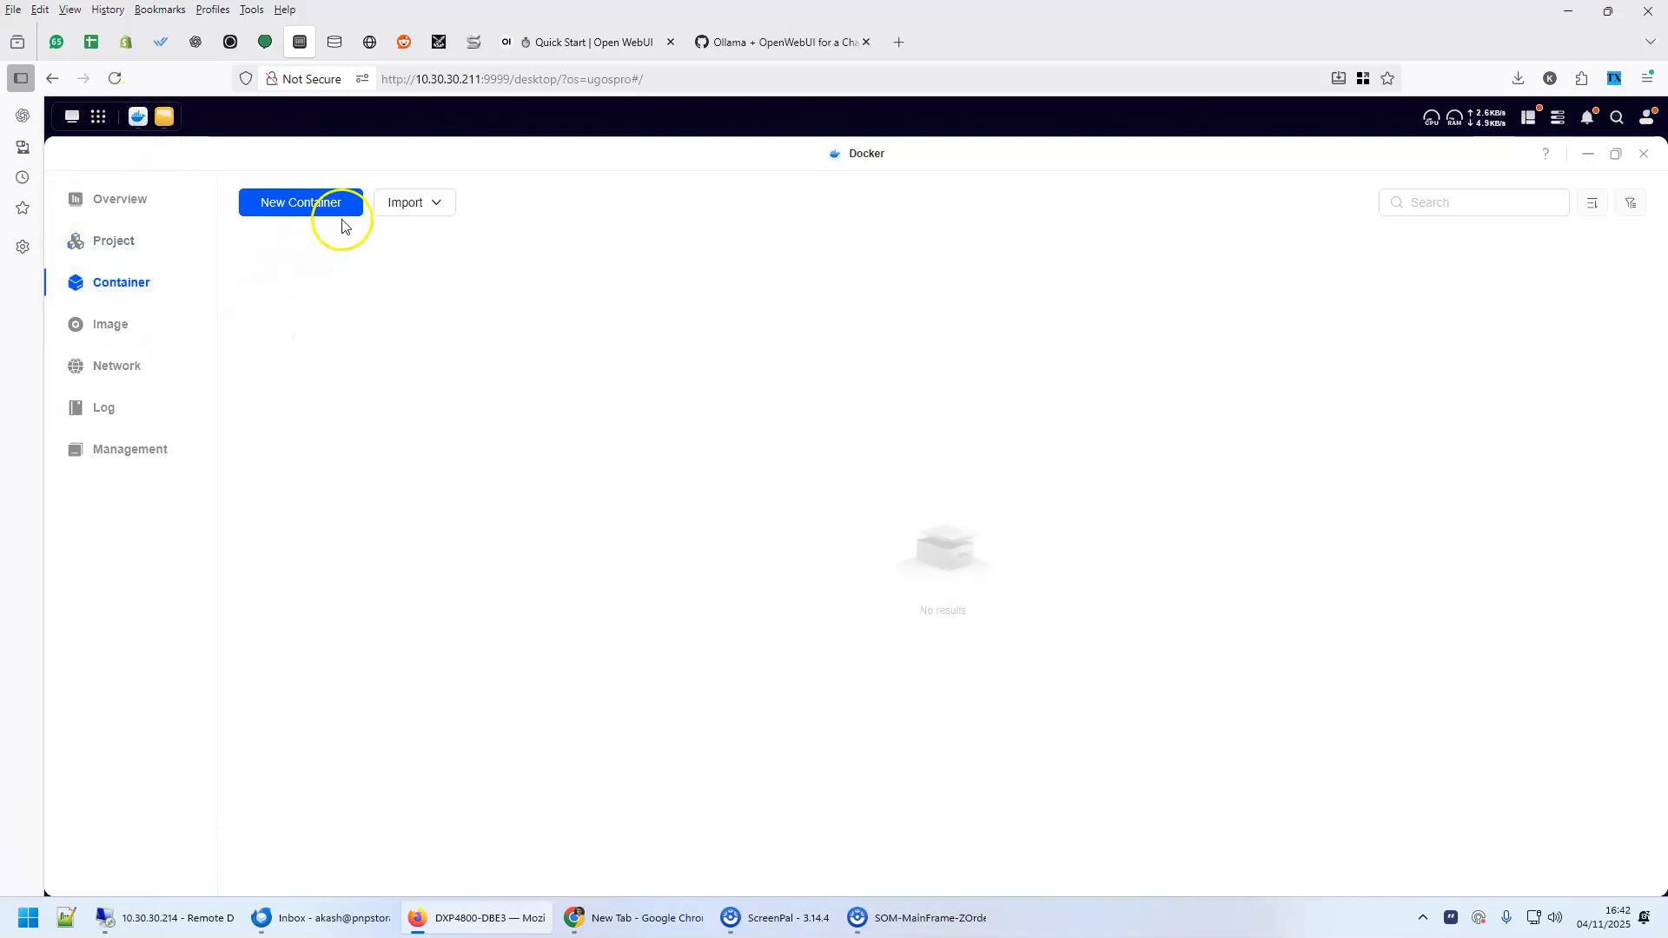
click(300, 209)
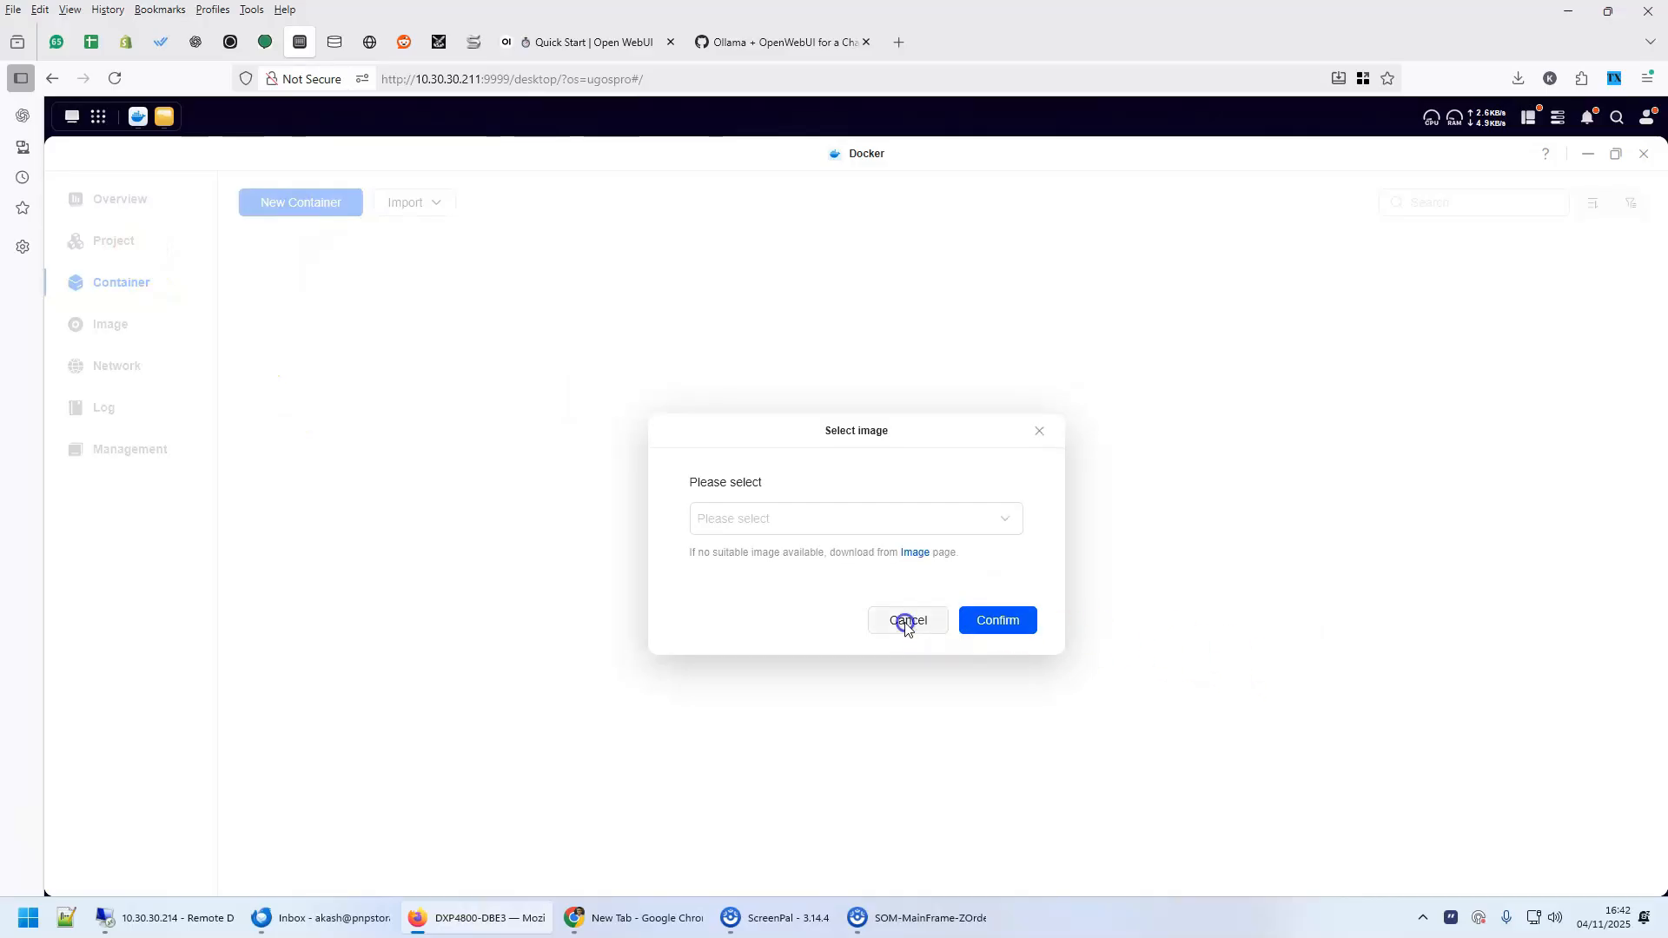
click(905, 621)
Start a new Docker project and name it ollama
click(113, 242)
click(297, 205)
click(353, 270)
text(ollama)
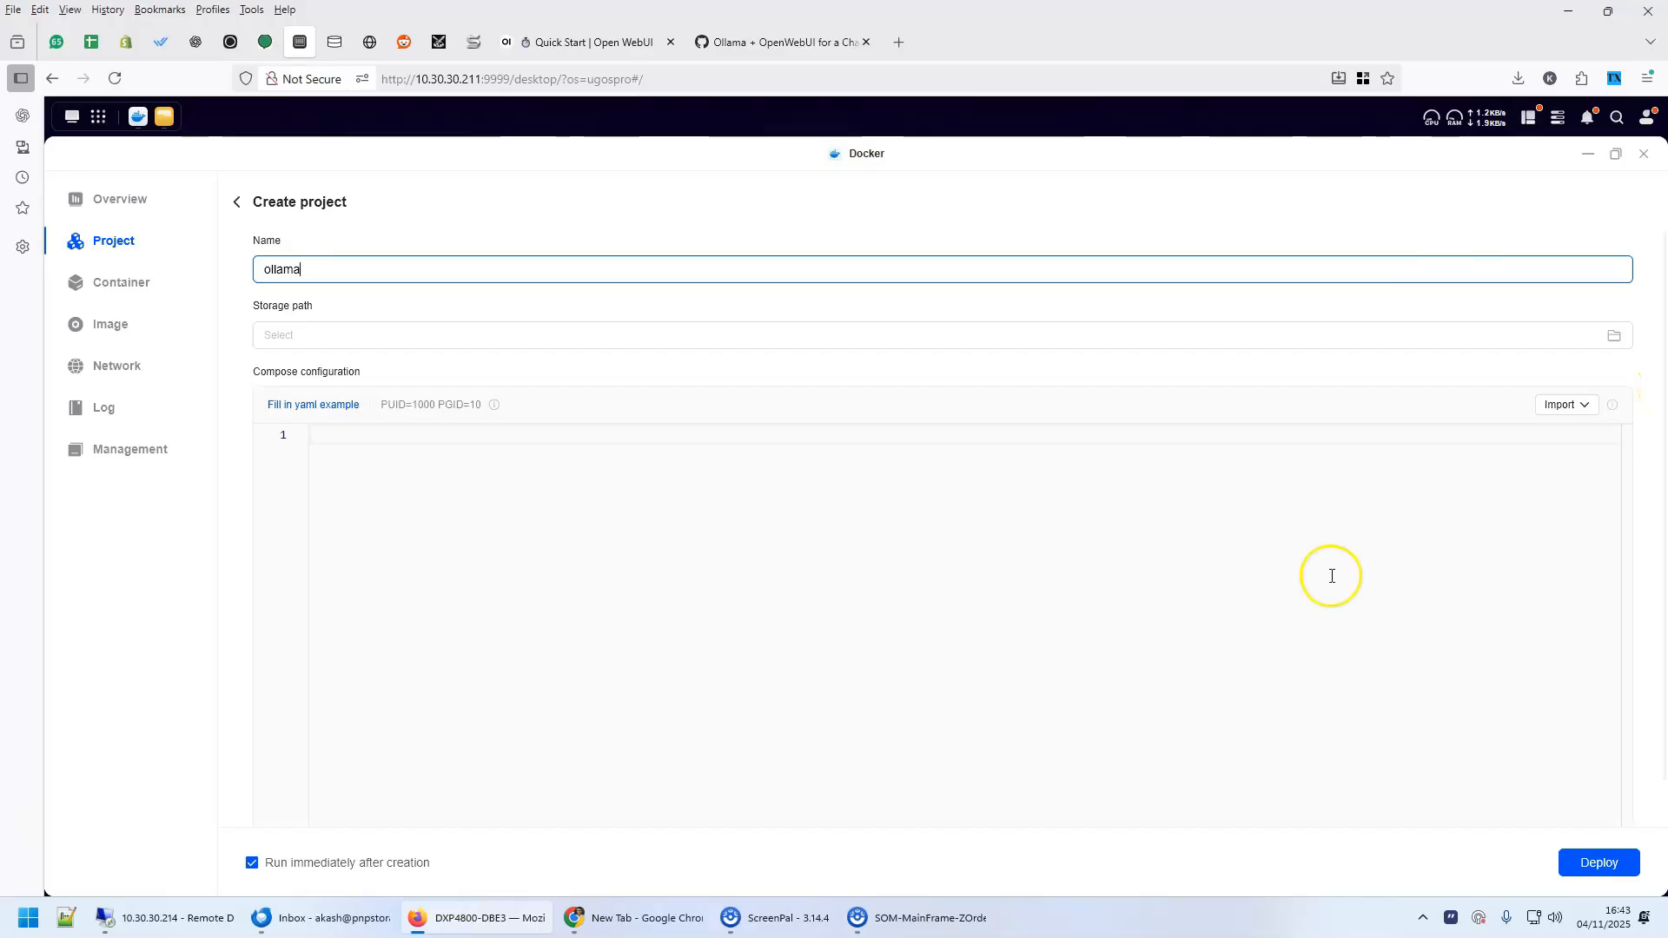
Paste the gist's compose configuration into the ollama project and deploy it
click(446, 630)
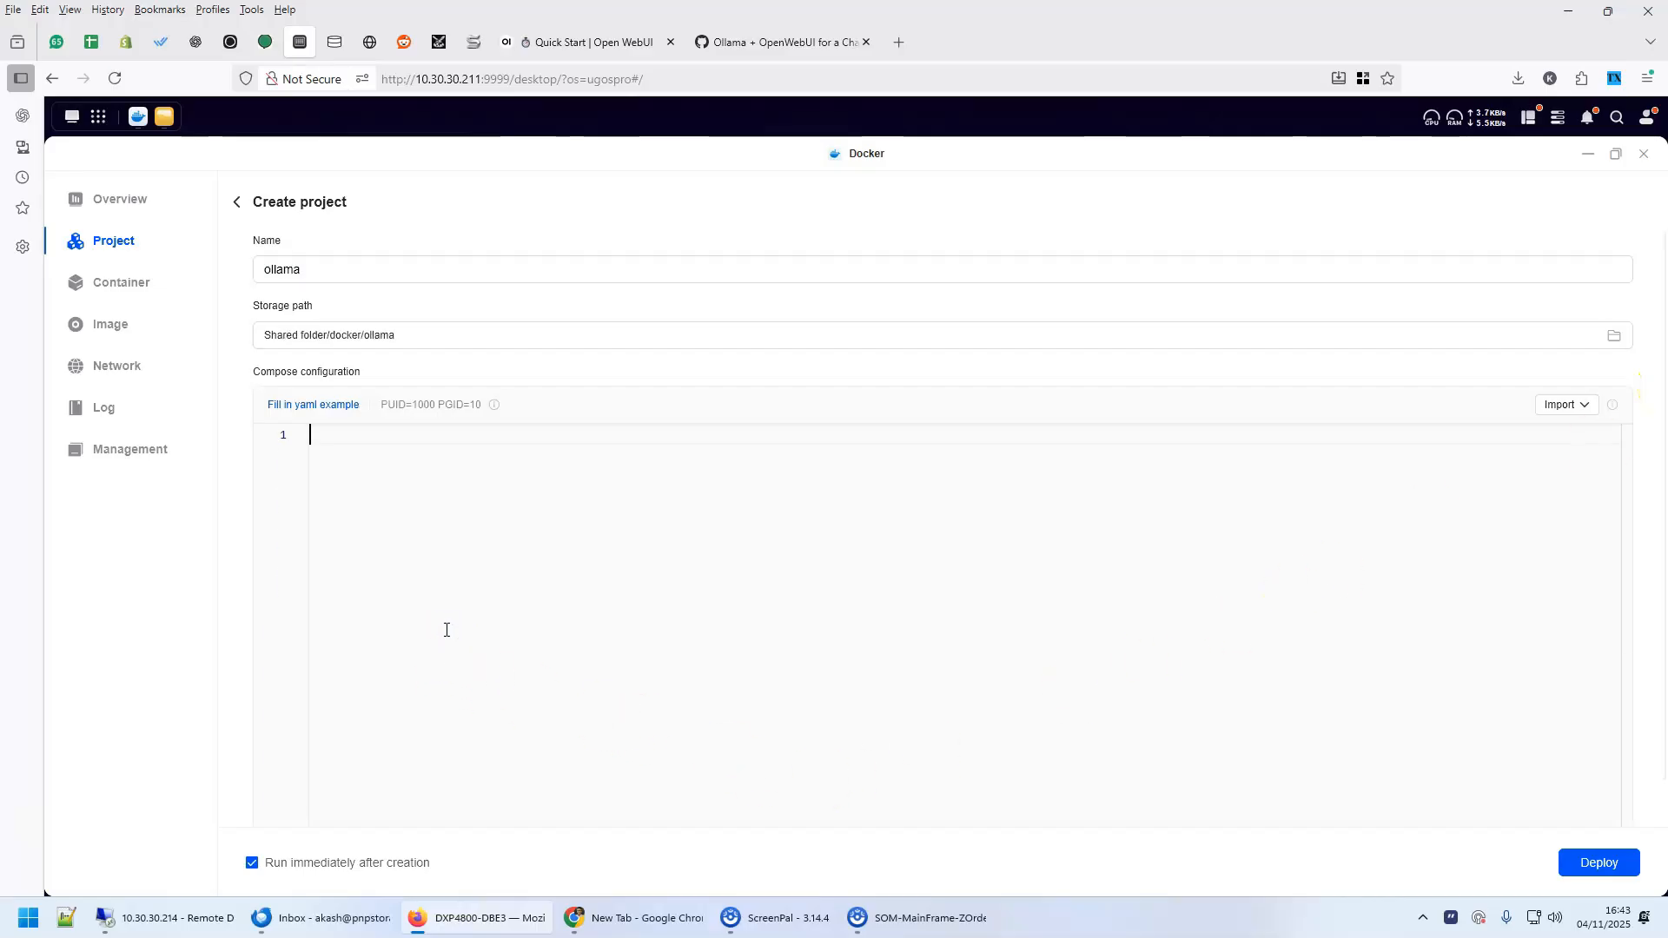
key(ctrl+v)
click(1599, 863)
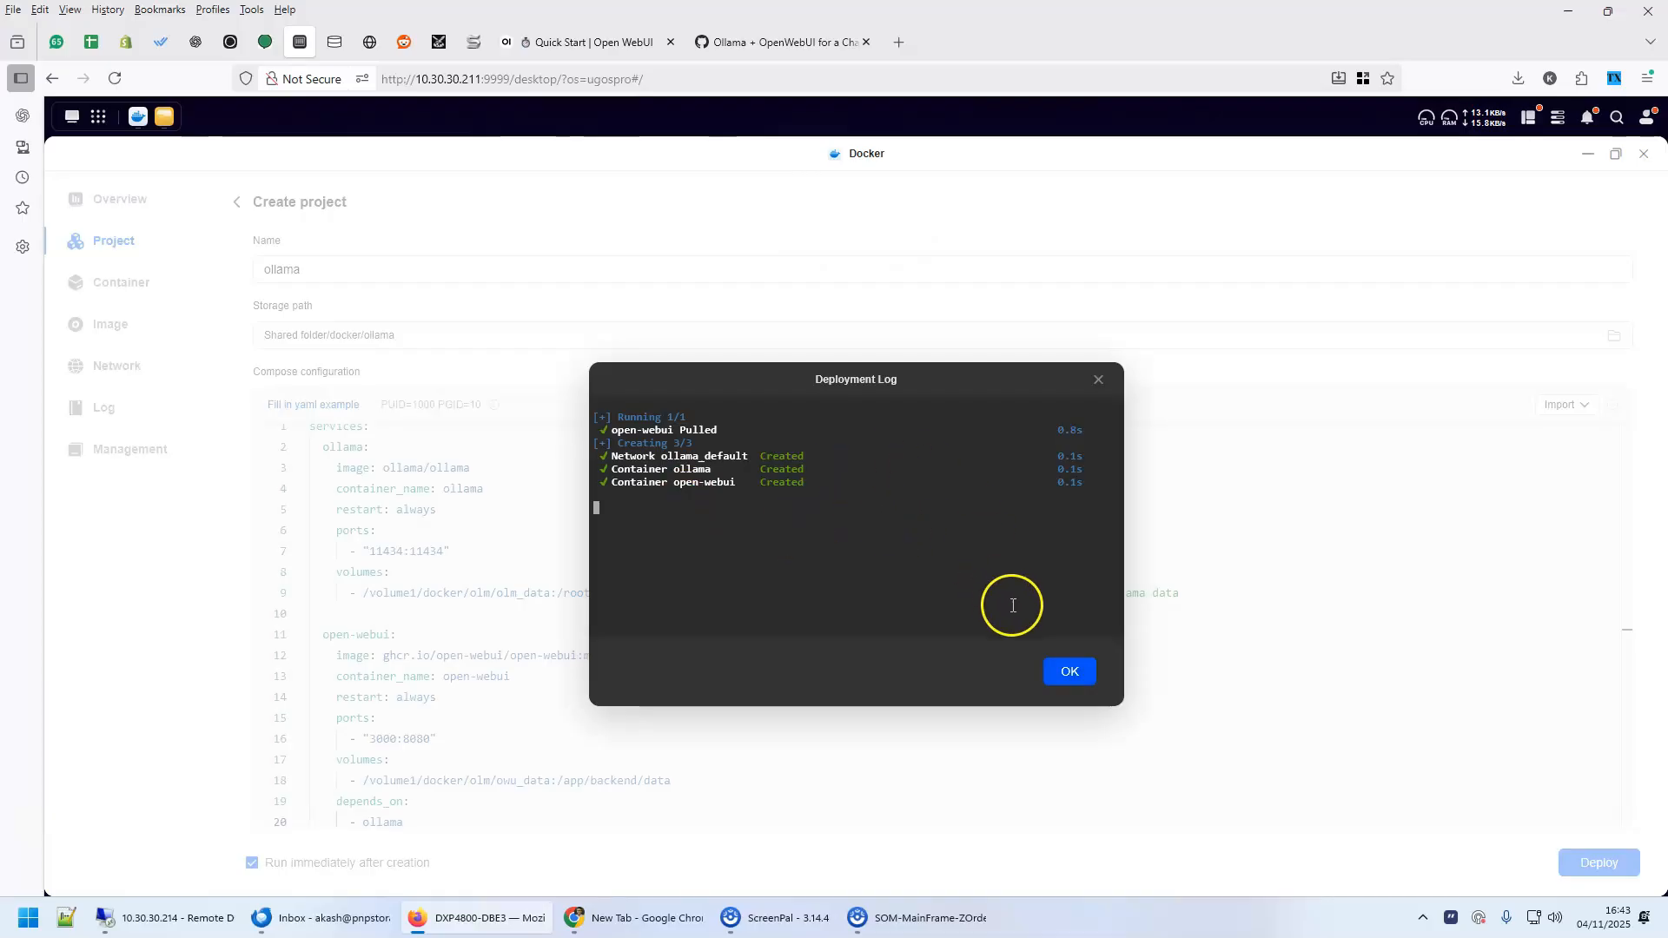
Look up the open-webui service's port mapping in the gist
click(782, 42)
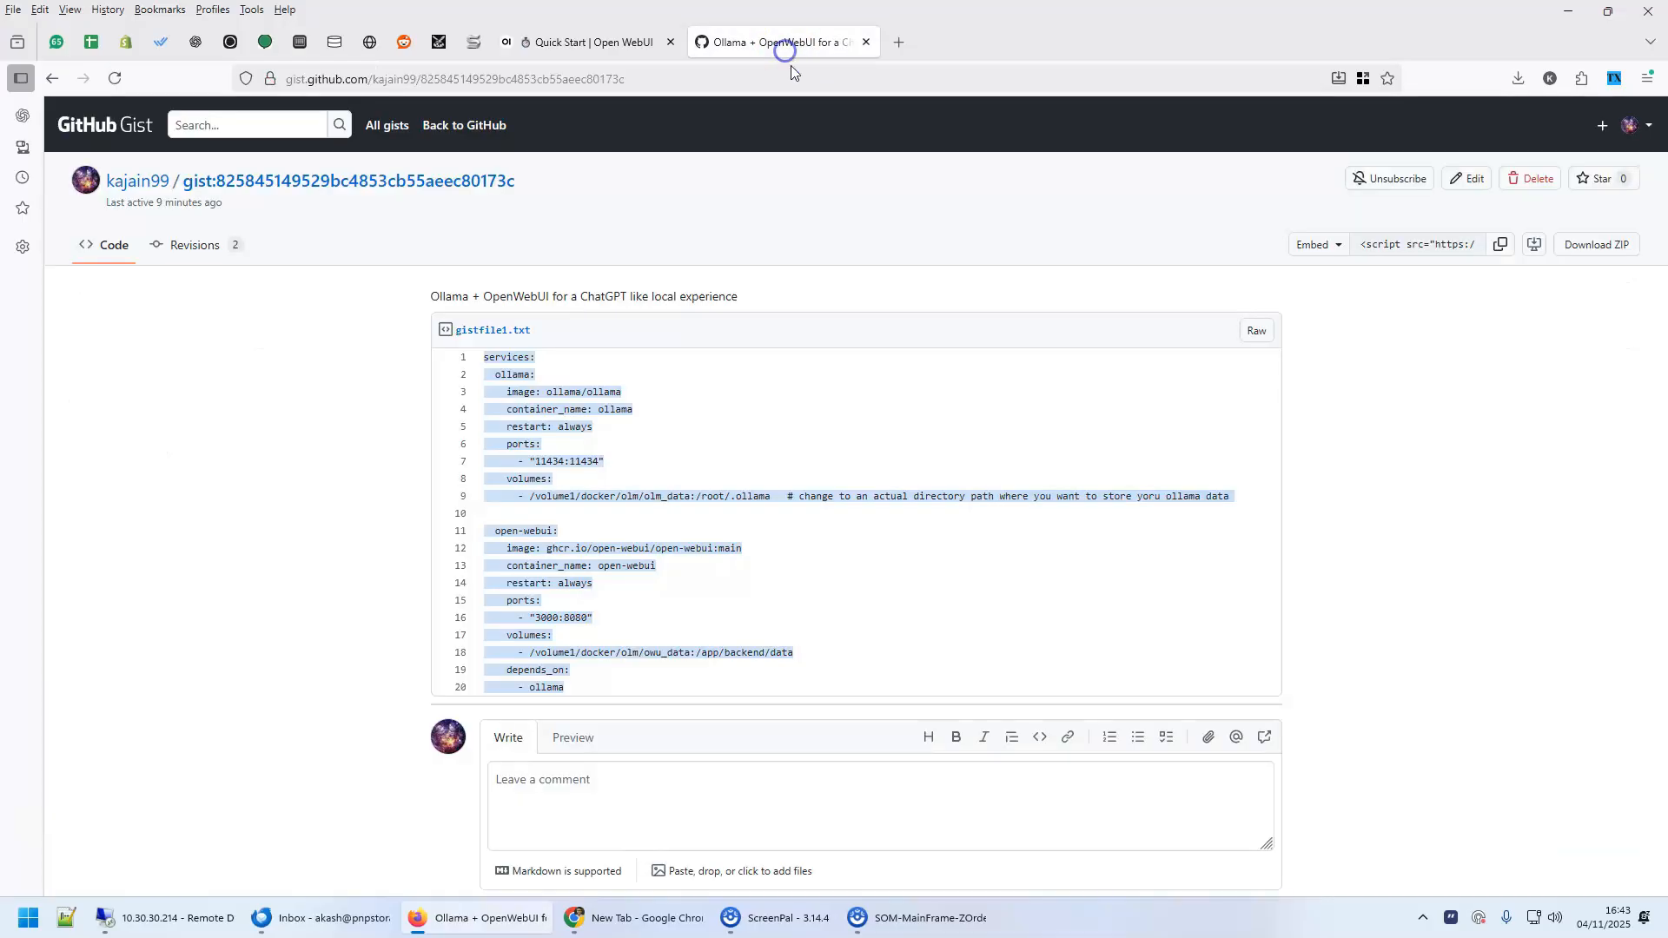
click(610, 616)
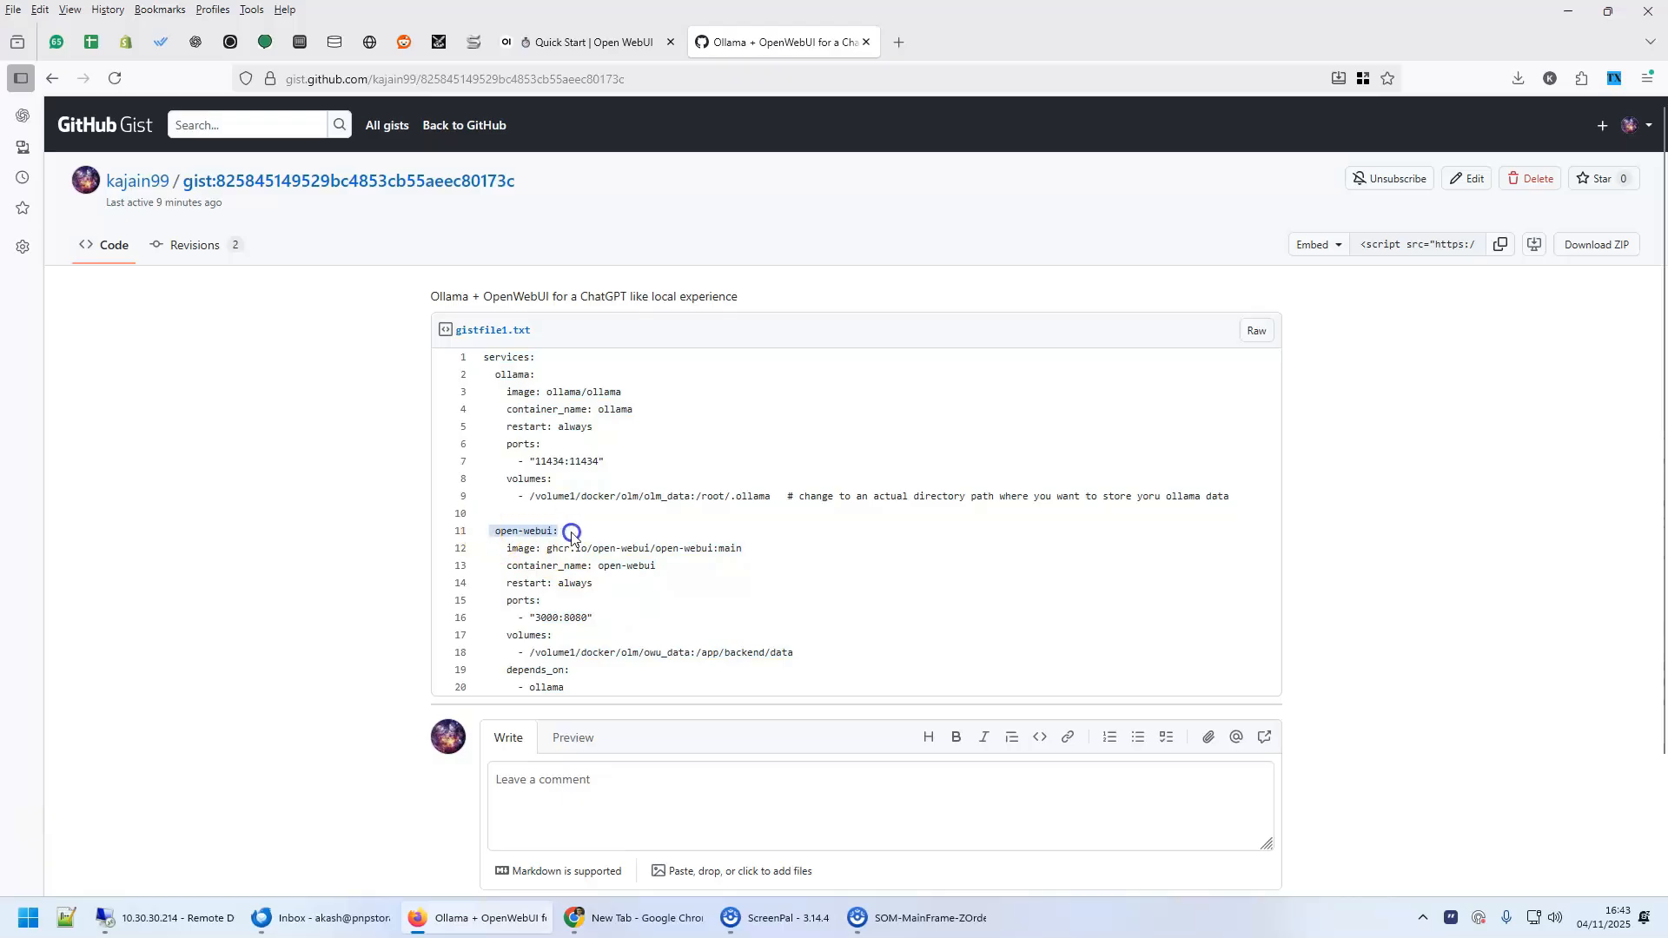
click(547, 617)
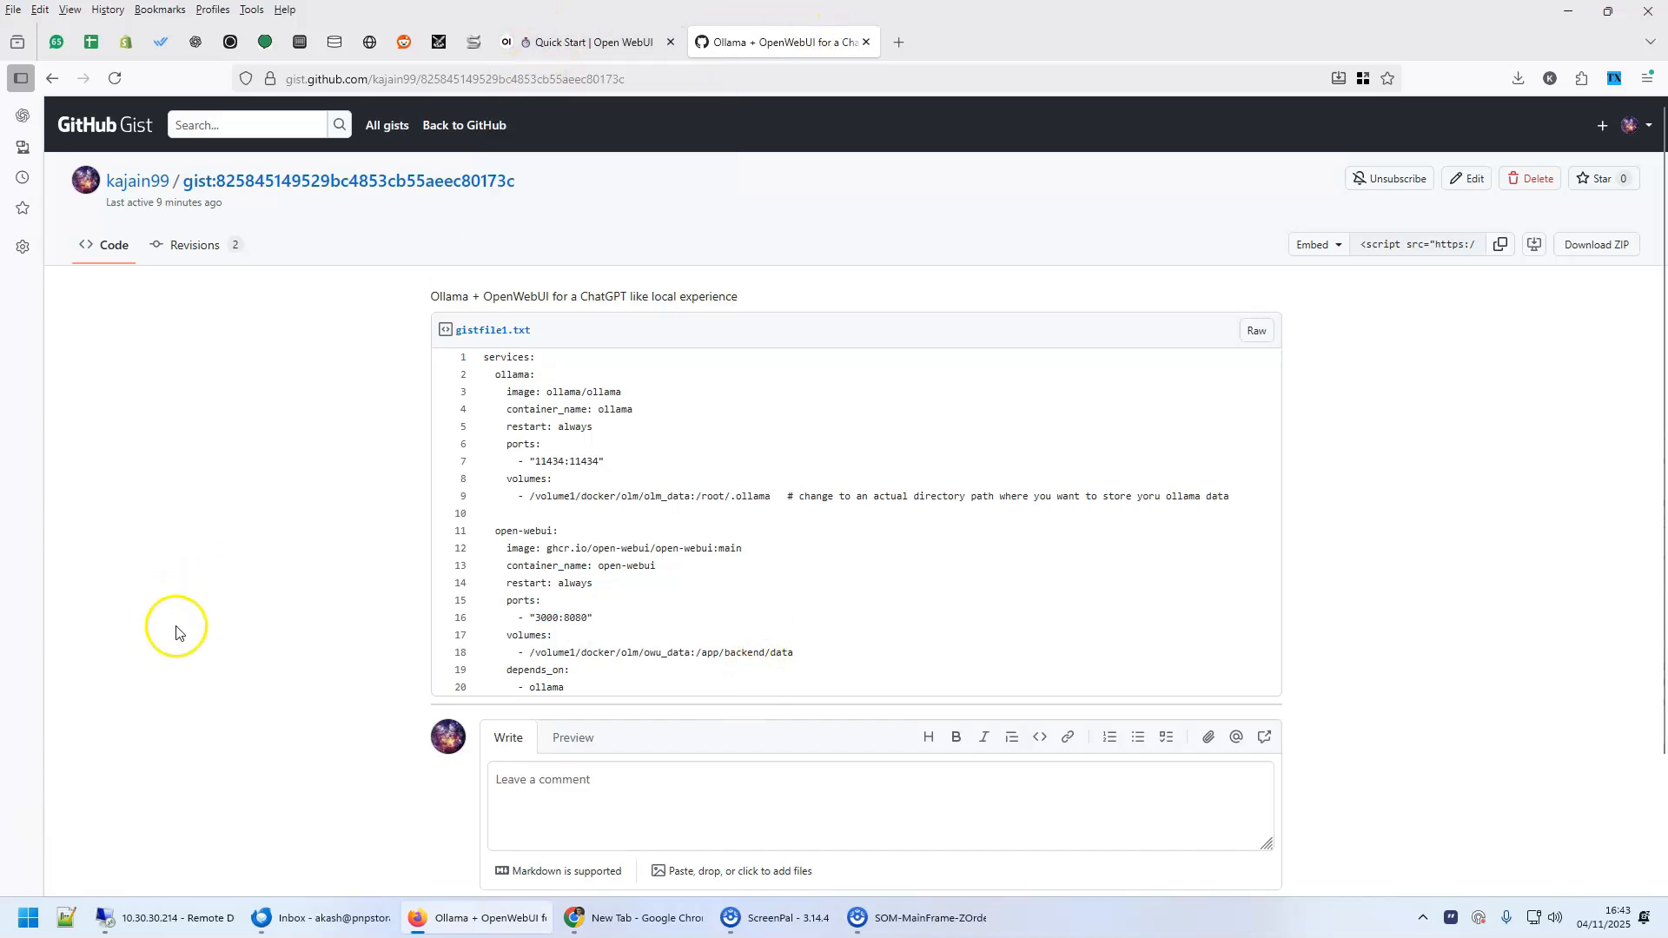
click(299, 42)
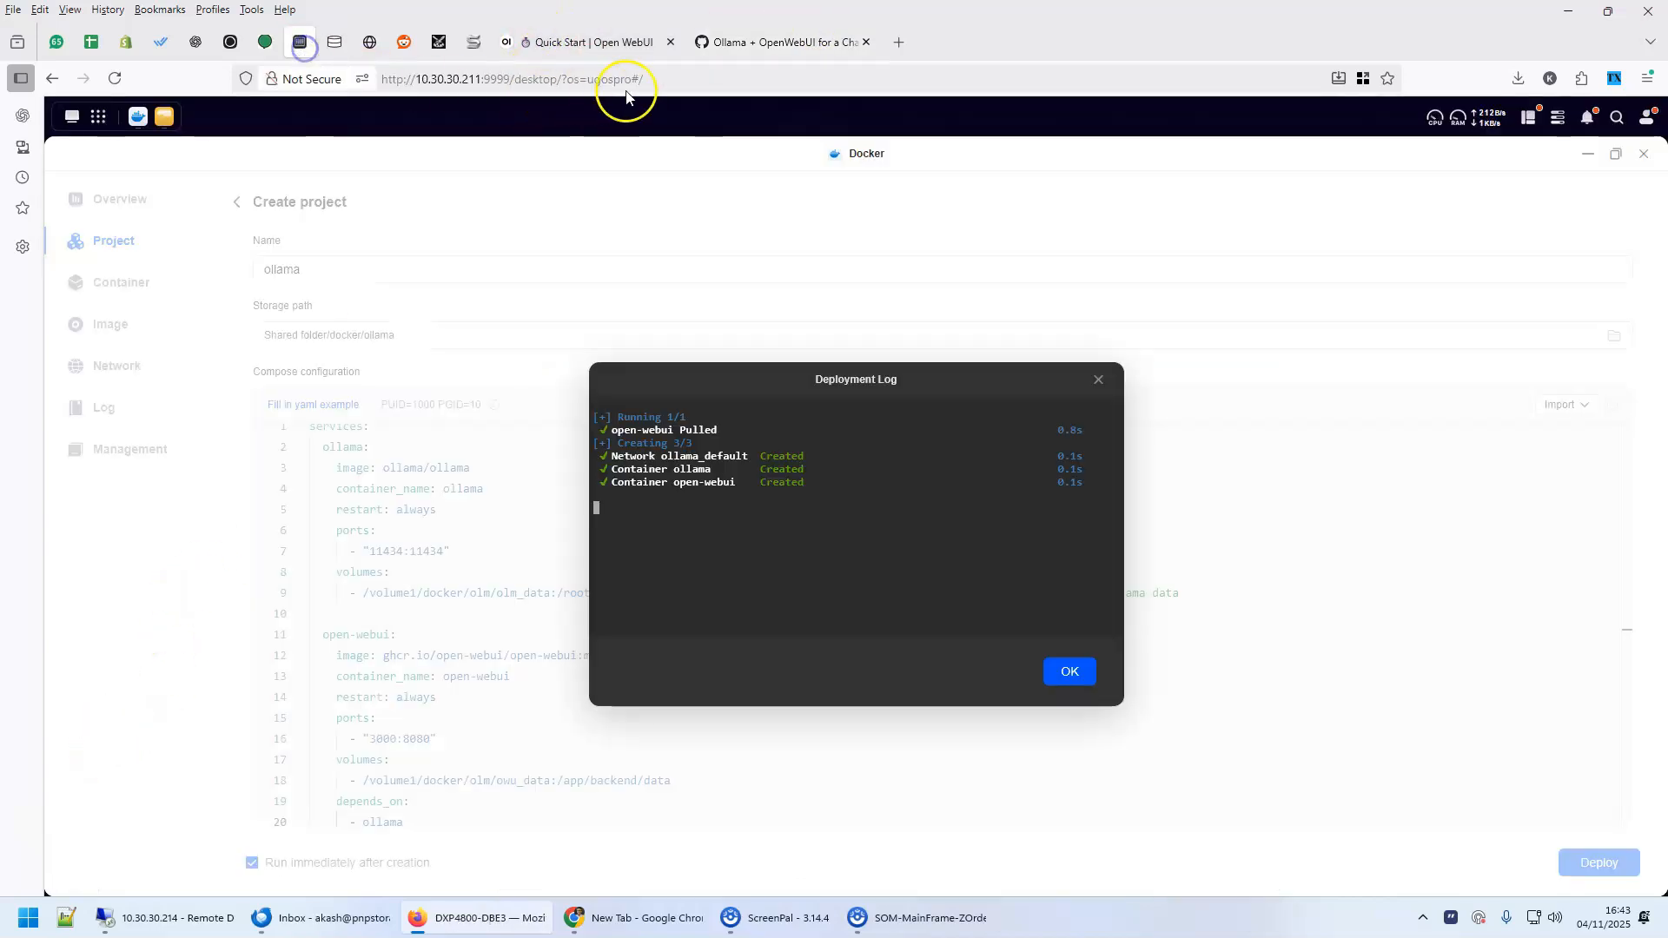
click(674, 78)
right_click(679, 76)
click(708, 179)
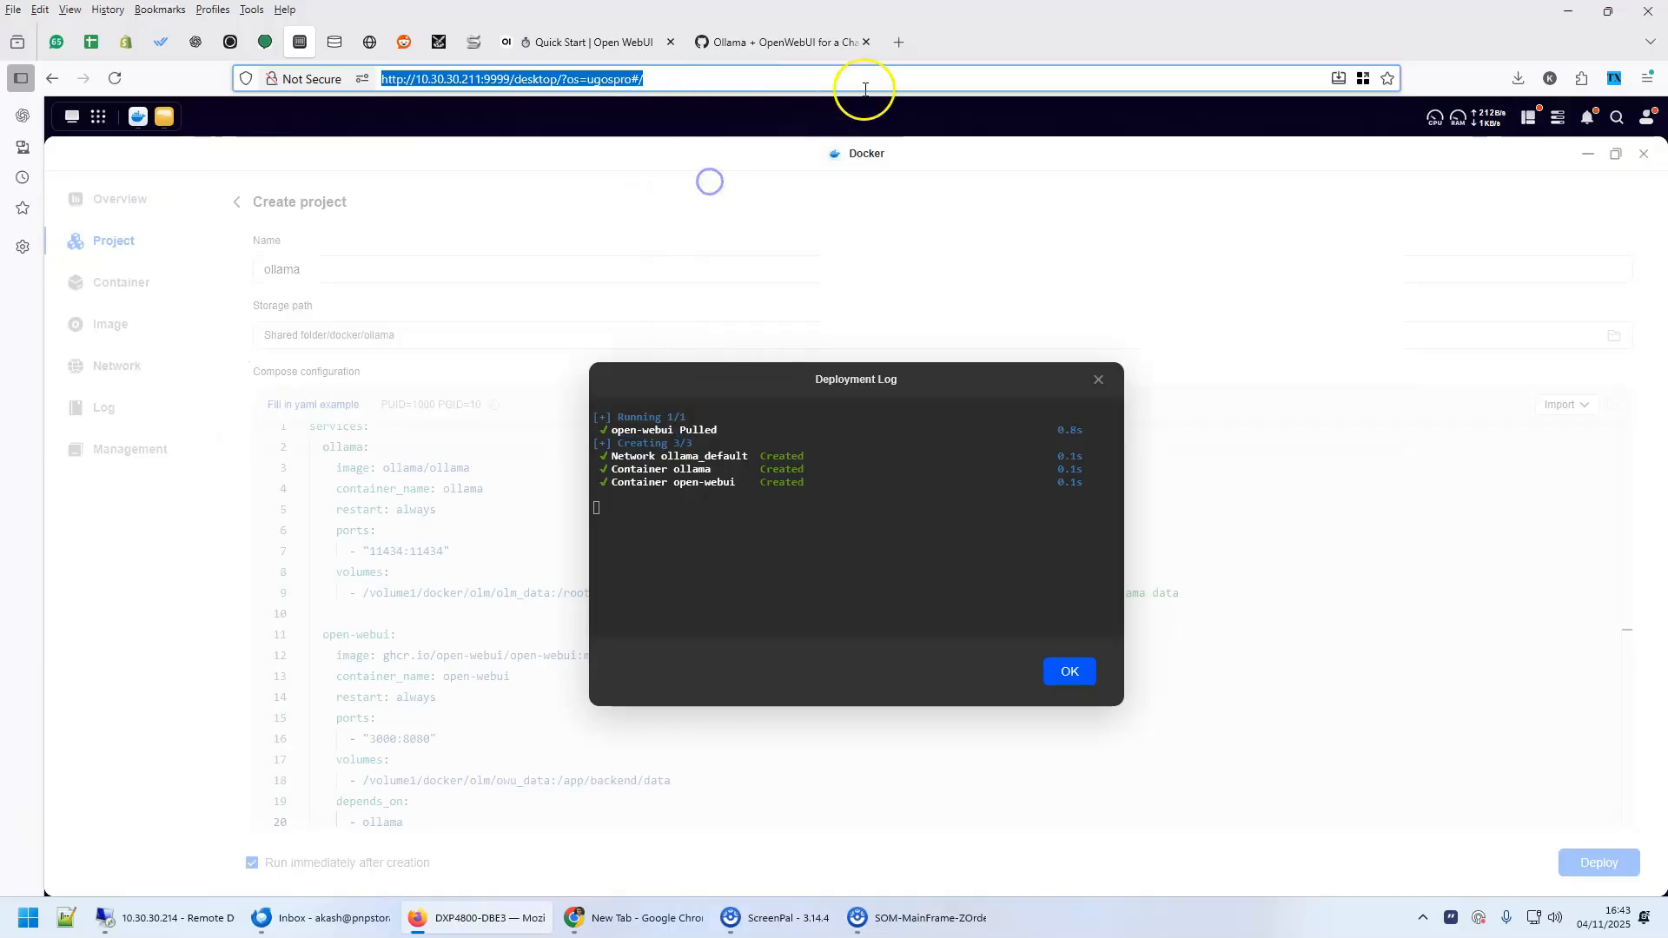
click(900, 44)
key(ctrl+v)
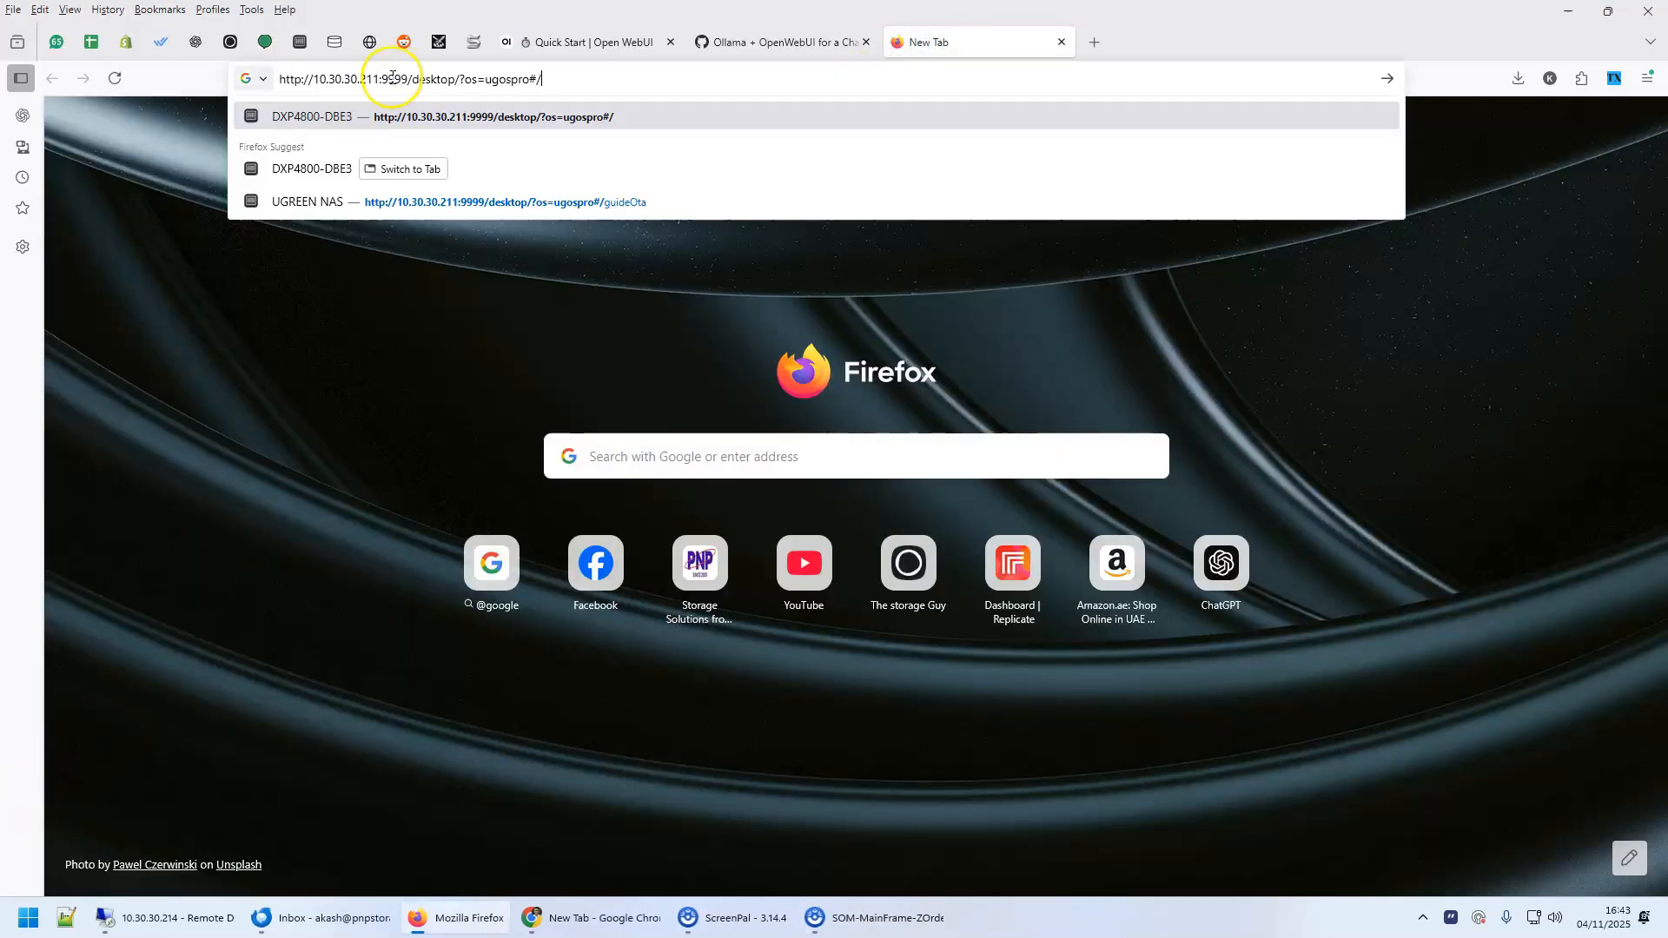
drag(462, 81, 669, 83)
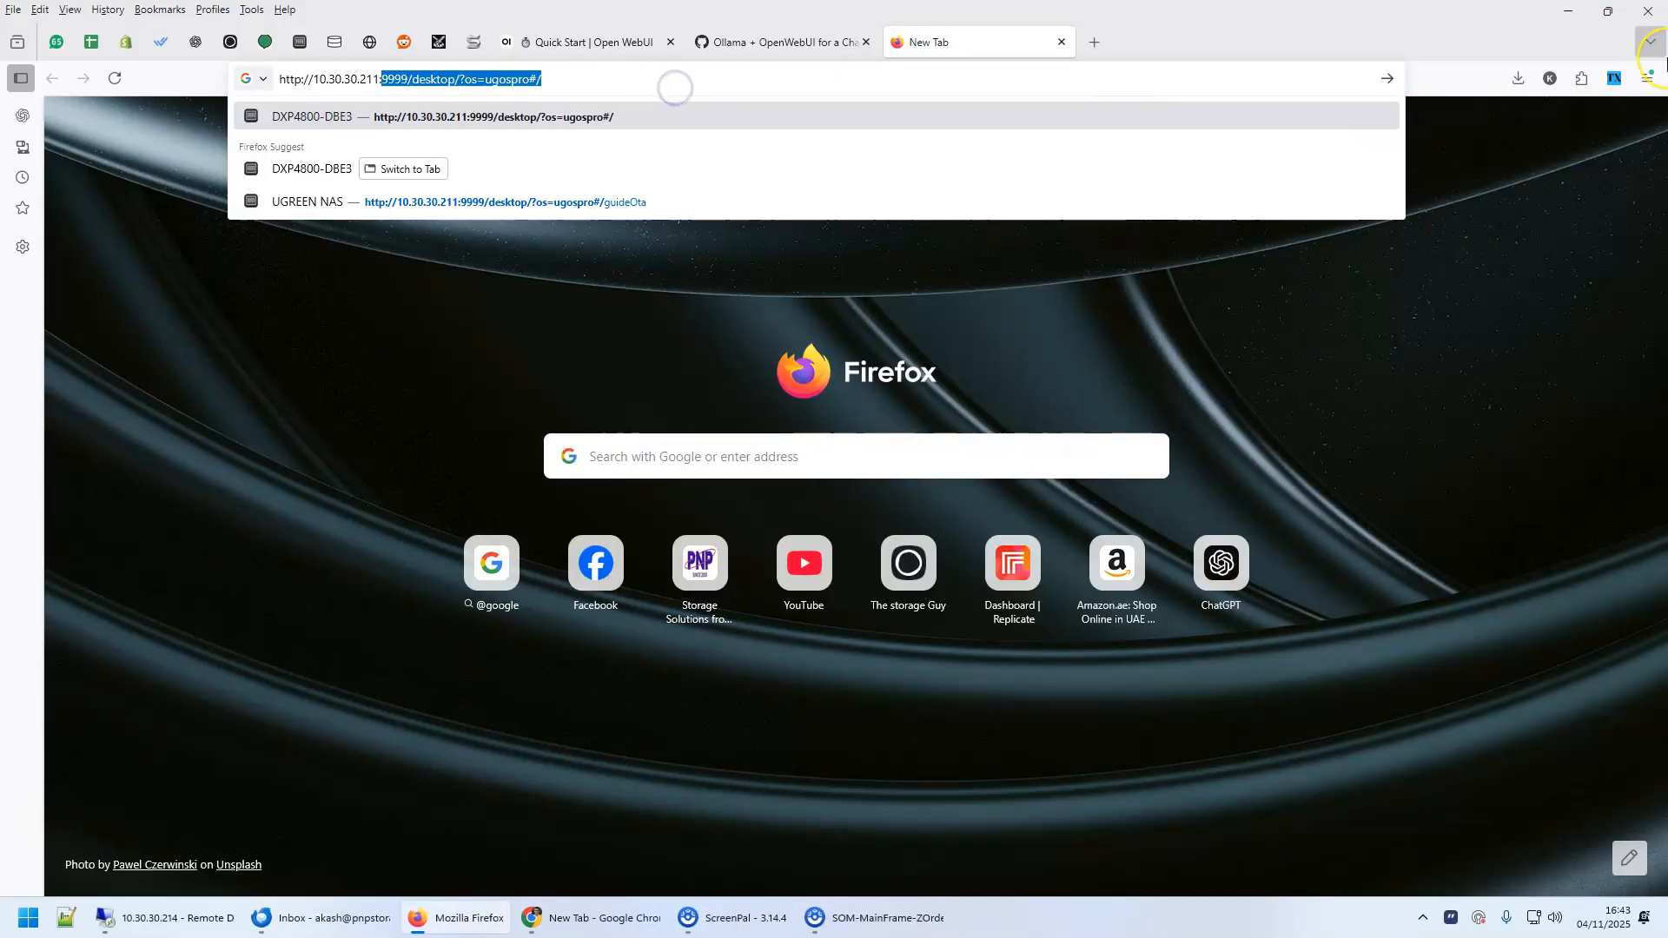
text(3000/)
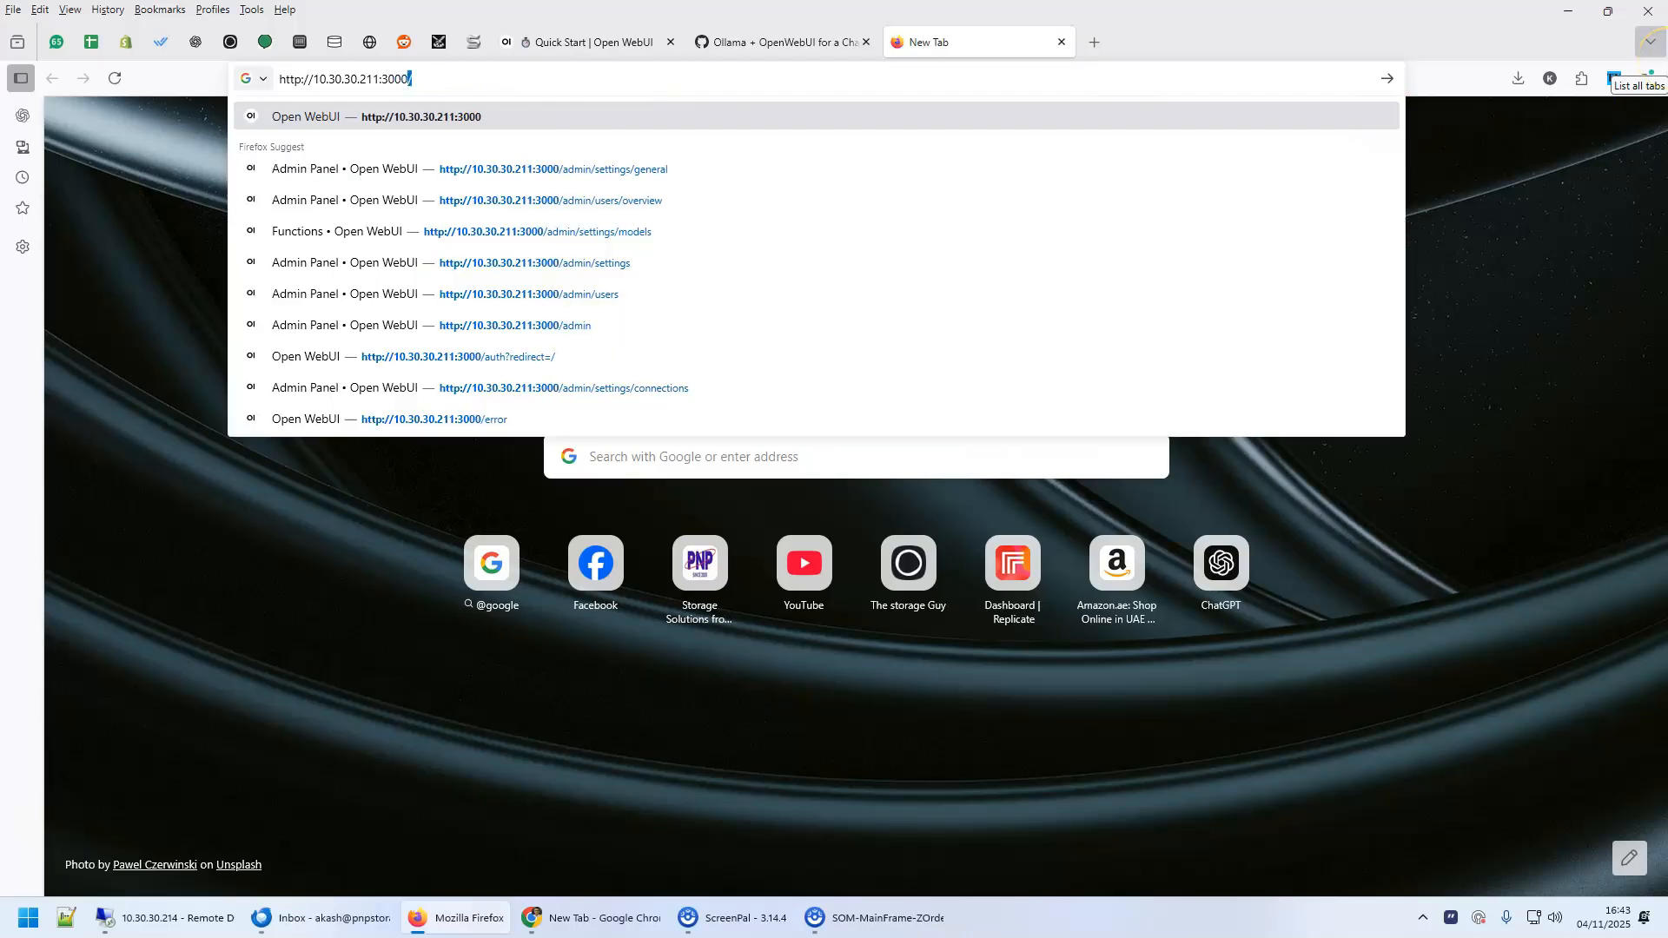
key(Return)
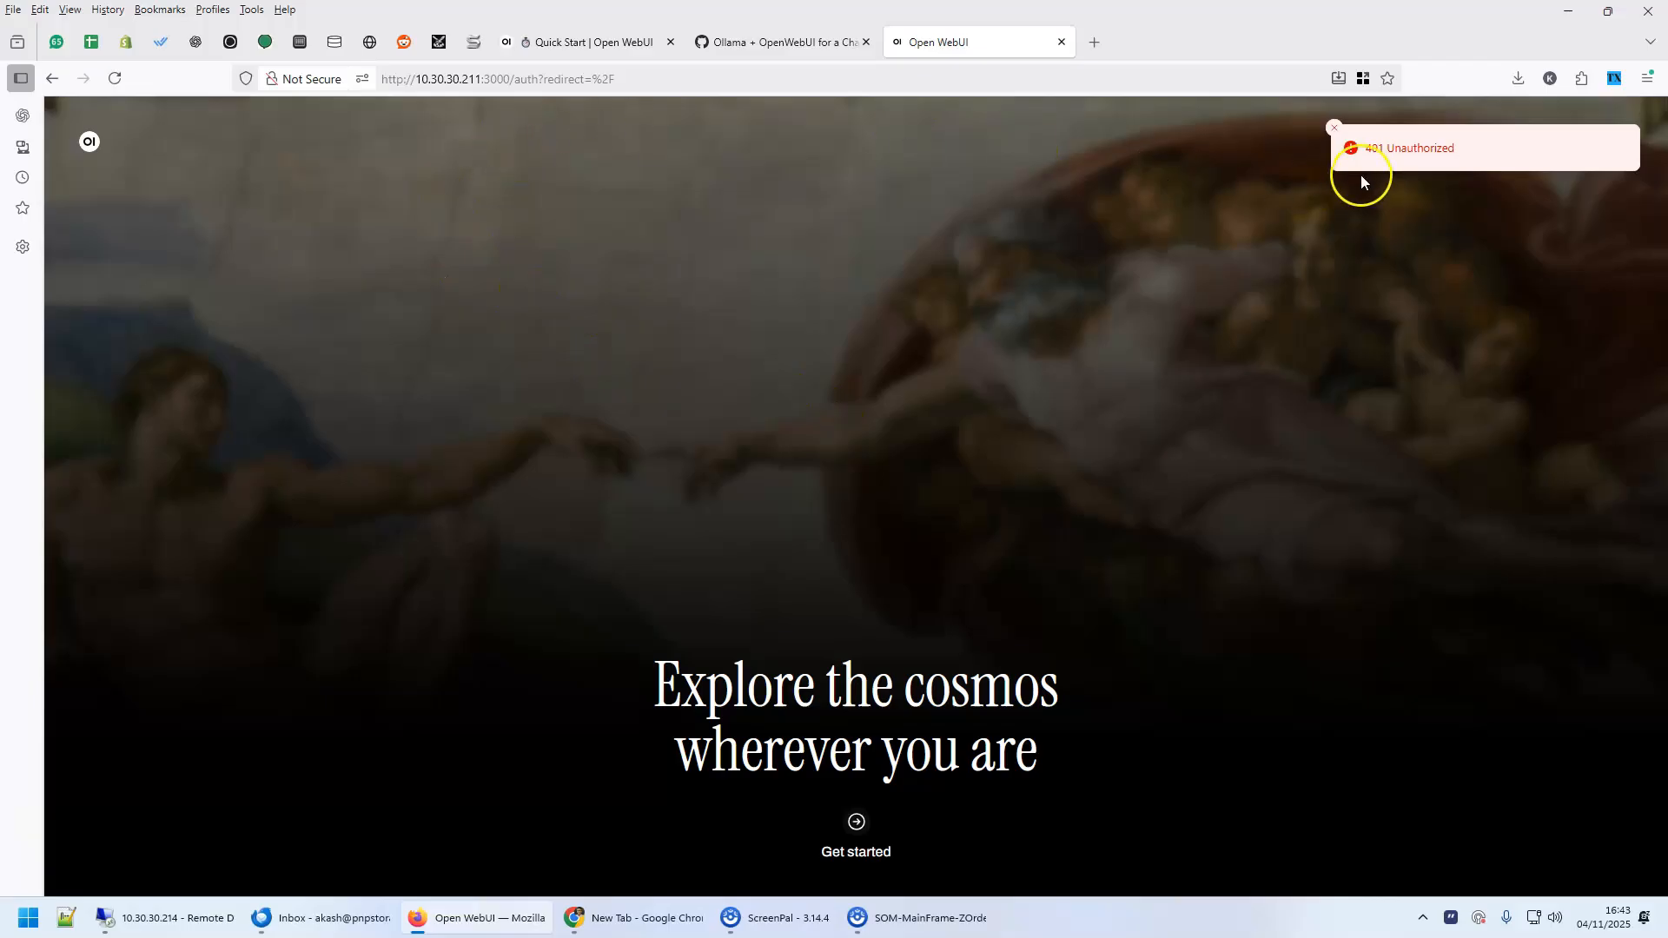
Create the Open WebUI admin account by entering the full name alongside the prefilled e-mail and password, and dismiss the release notes
click(856, 821)
click(704, 444)
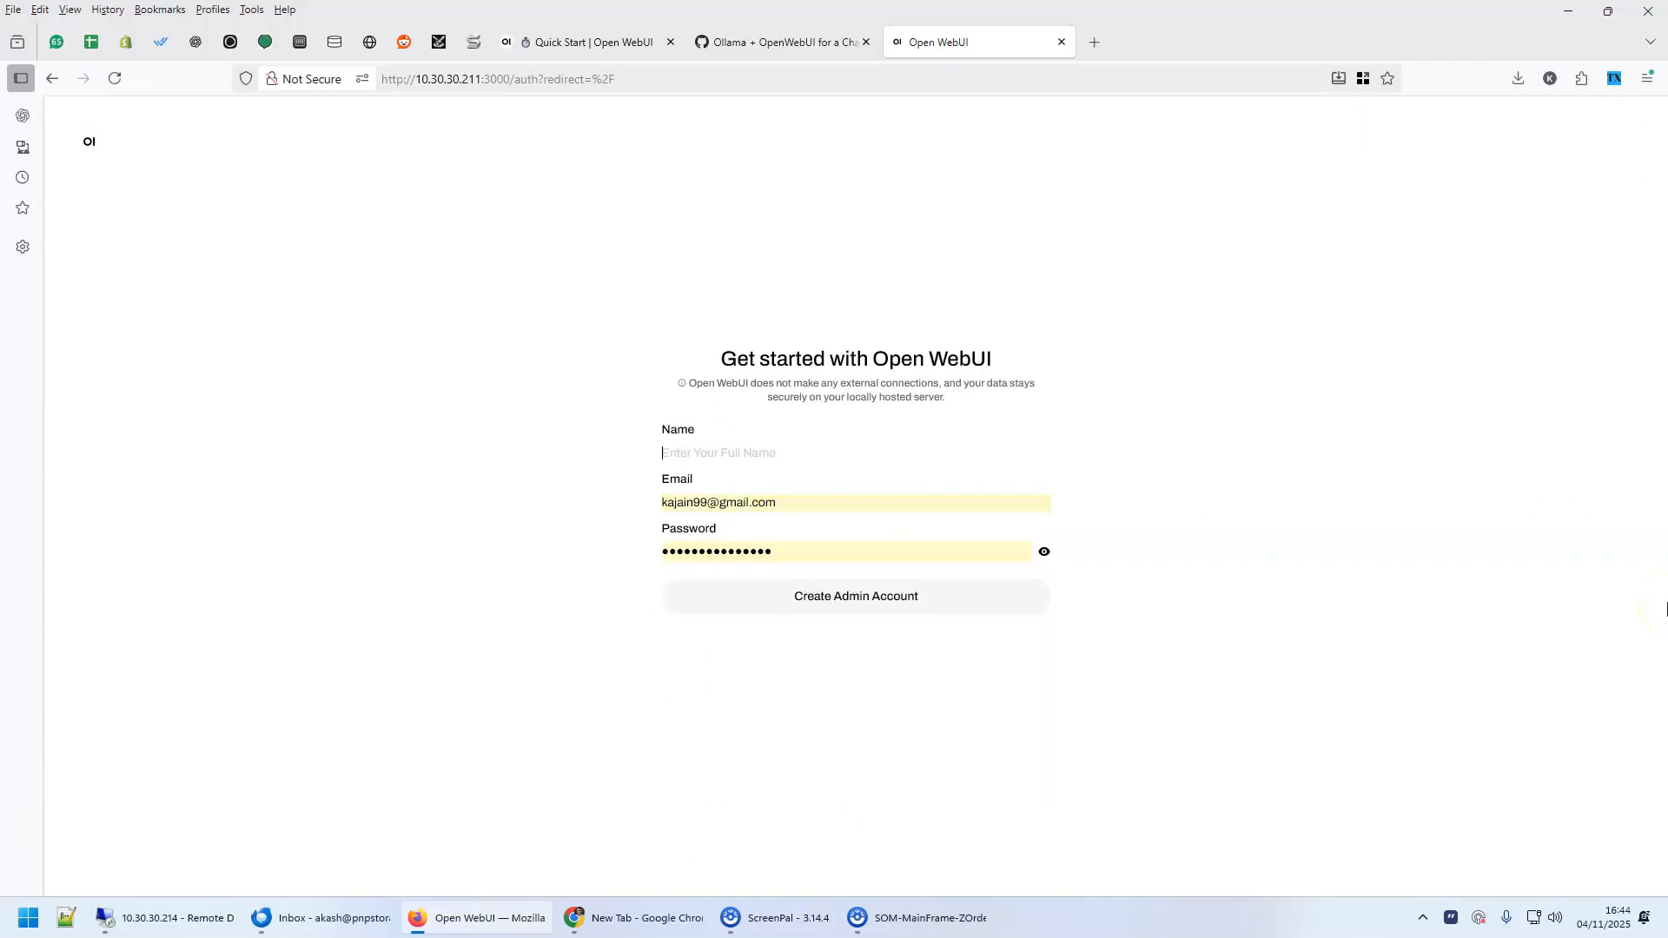
text(AJ)
click(1344, 716)
click(836, 605)
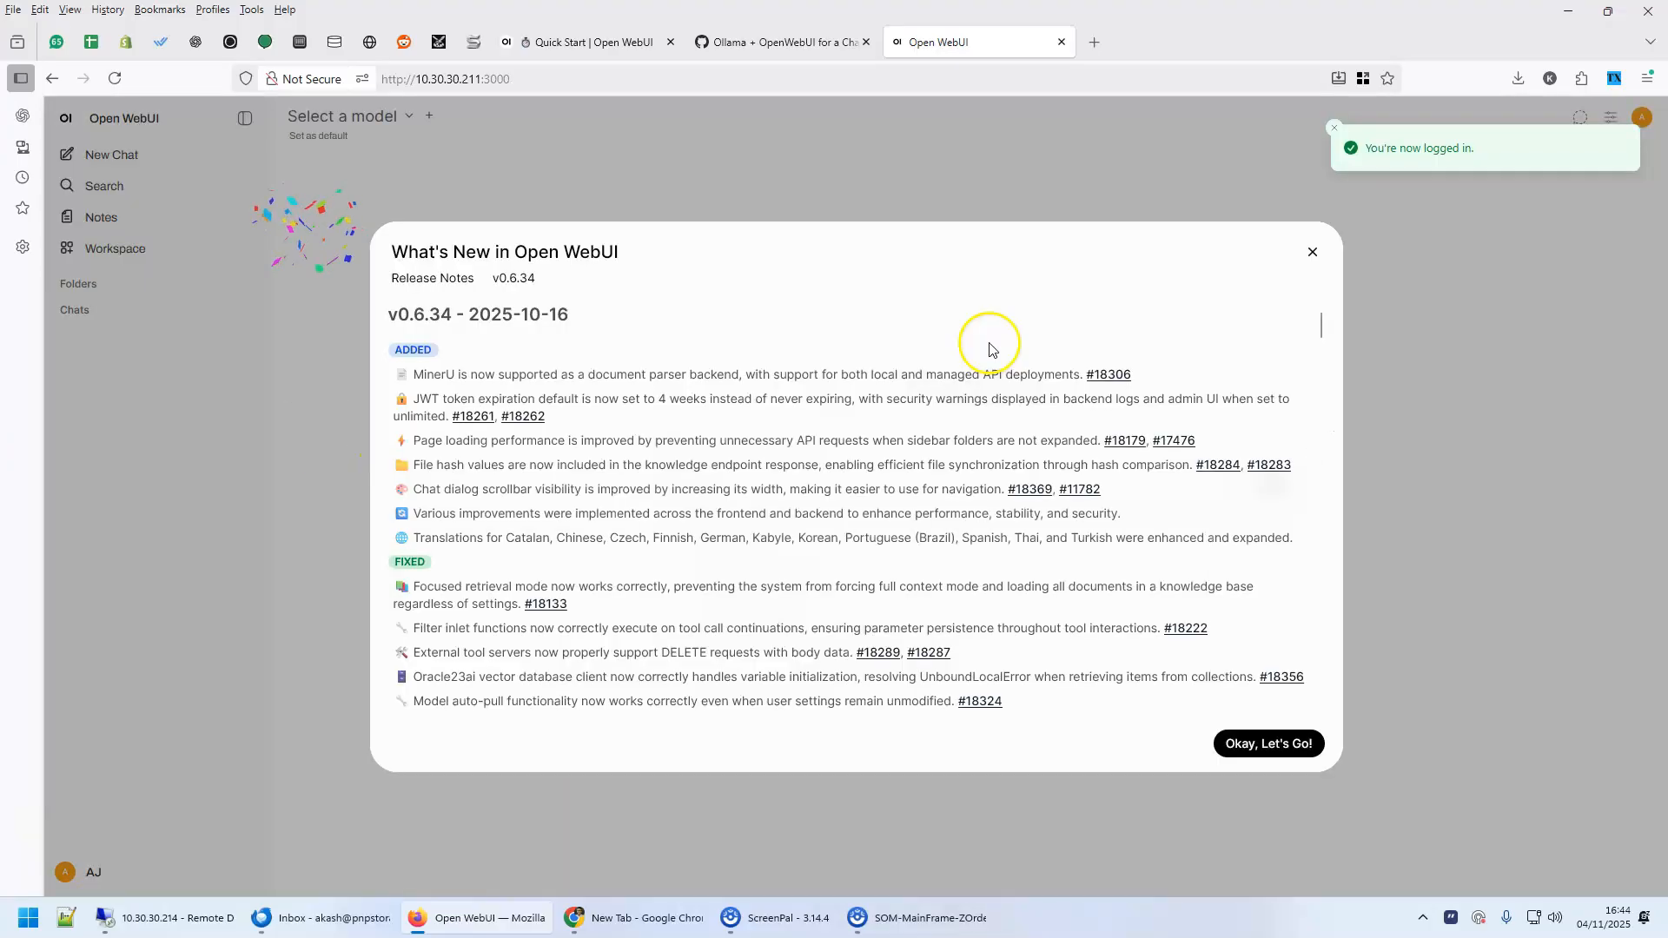
click(1312, 252)
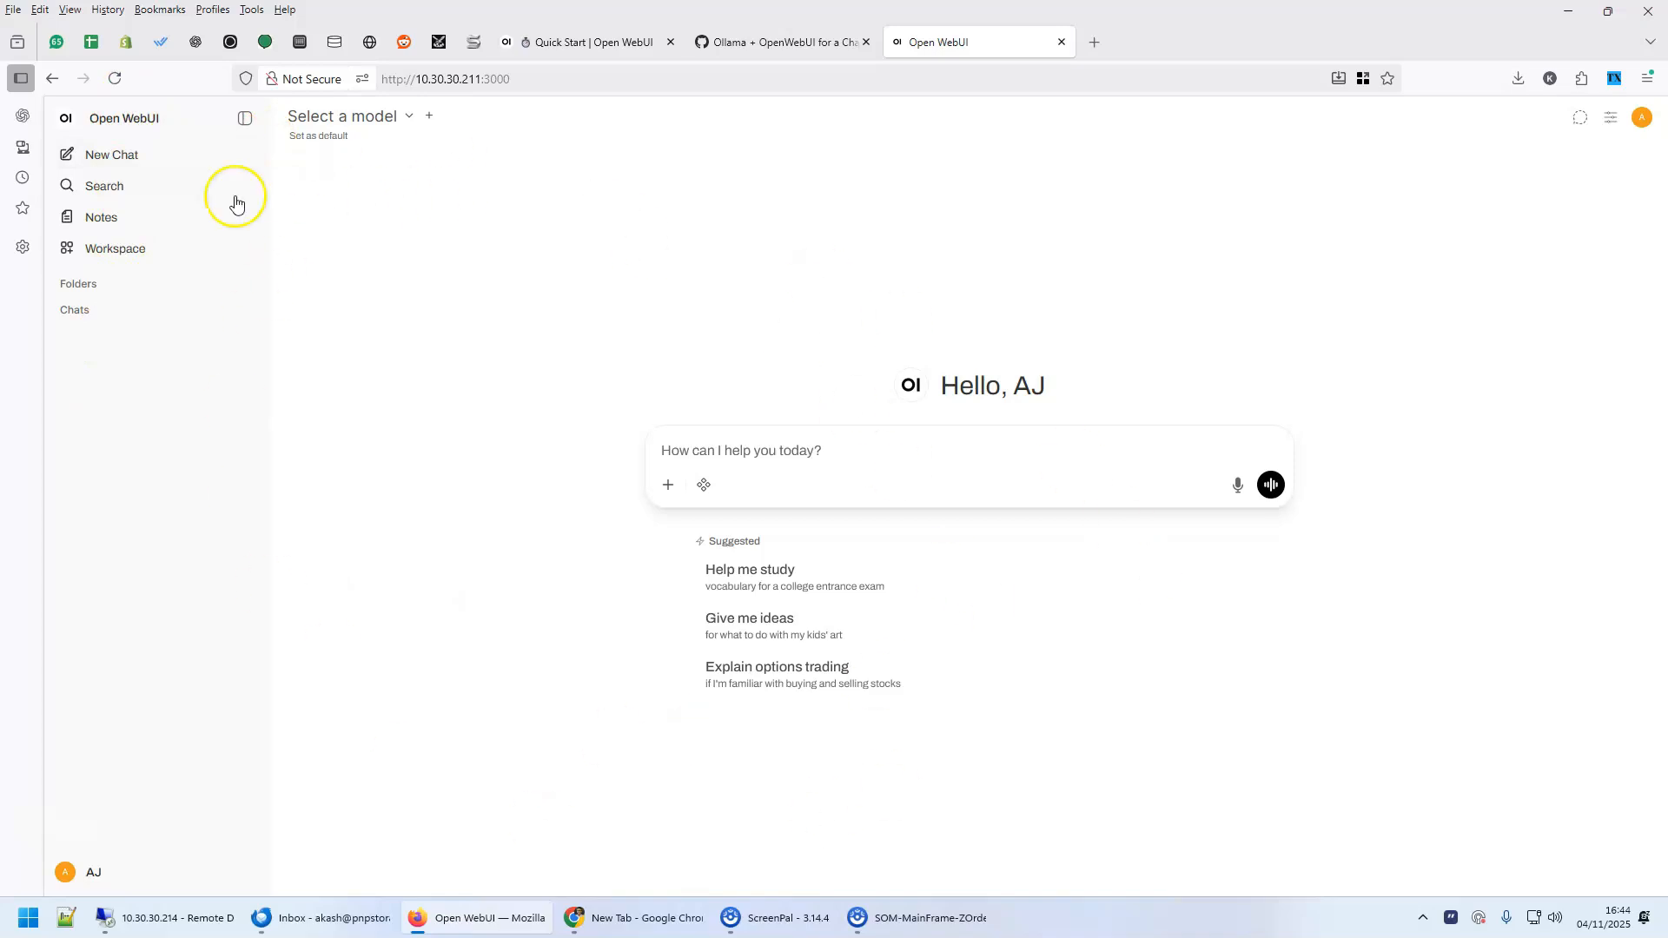
Bring up the connection settings in Open WebUI's admin area
click(1613, 119)
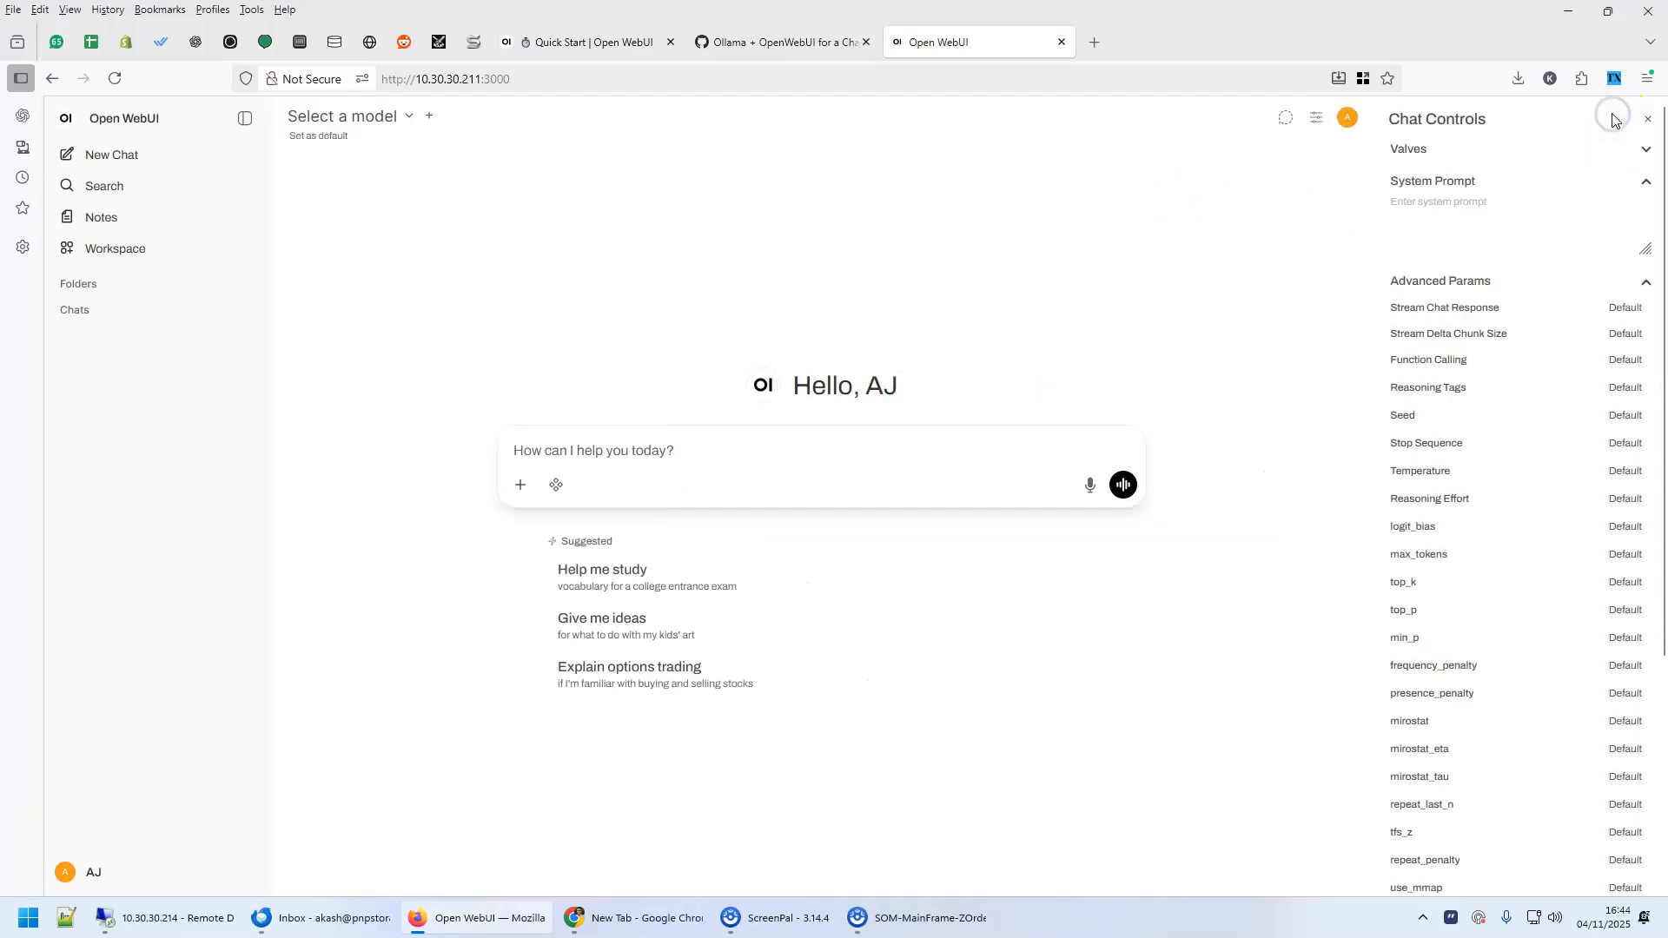
click(1344, 122)
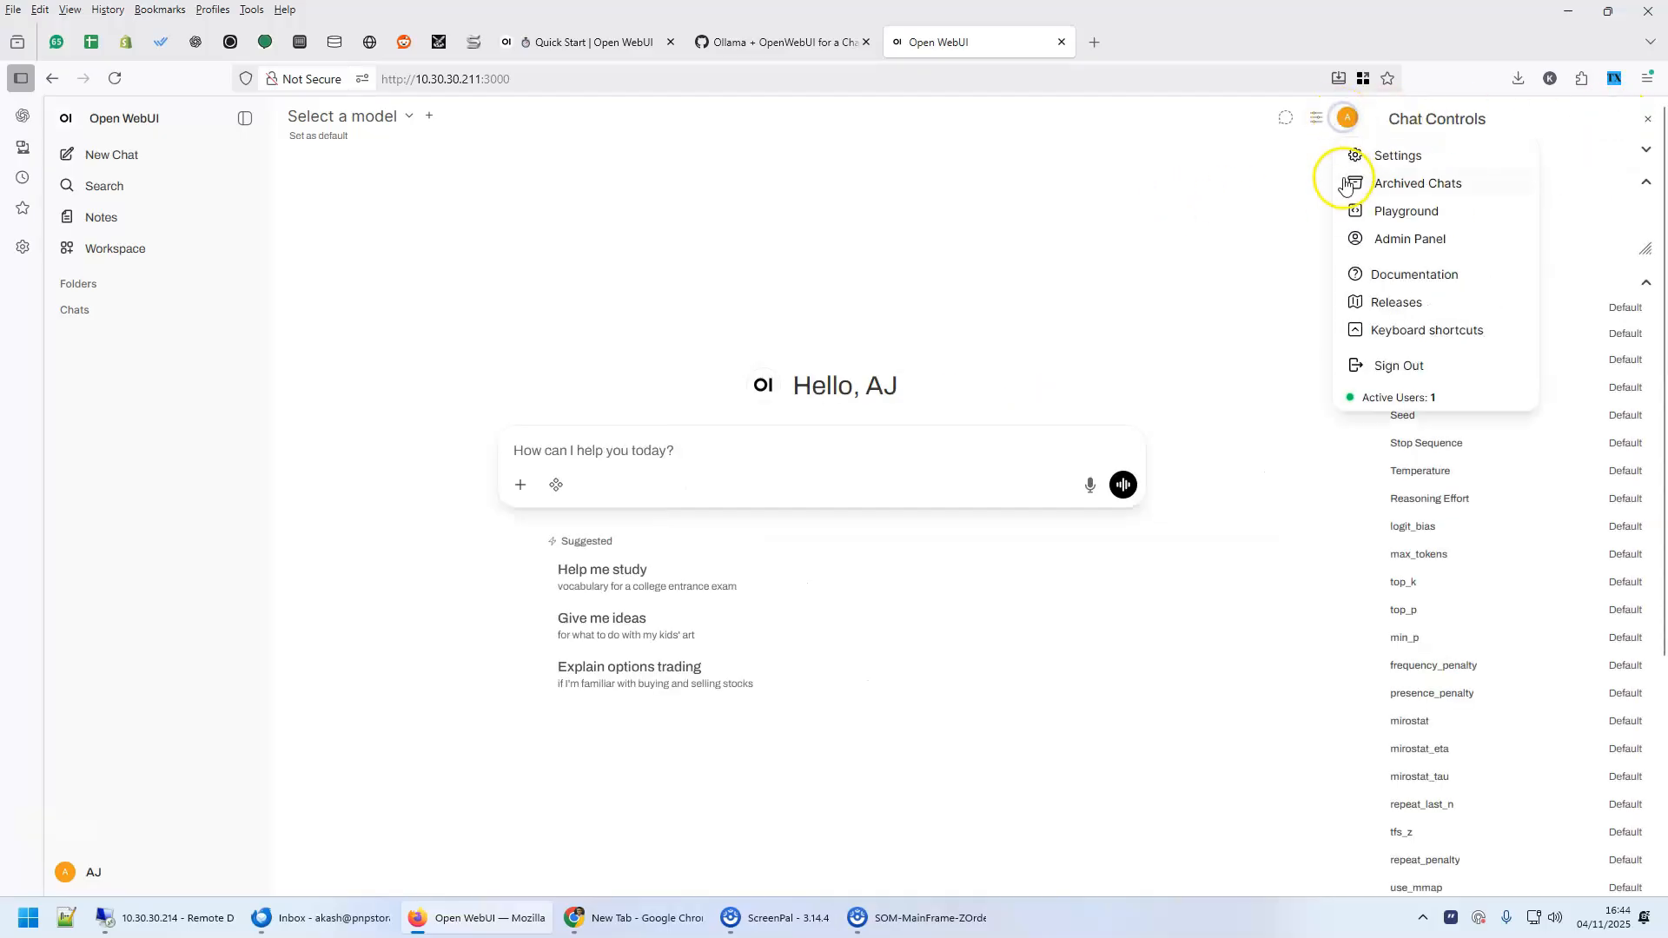
click(1395, 239)
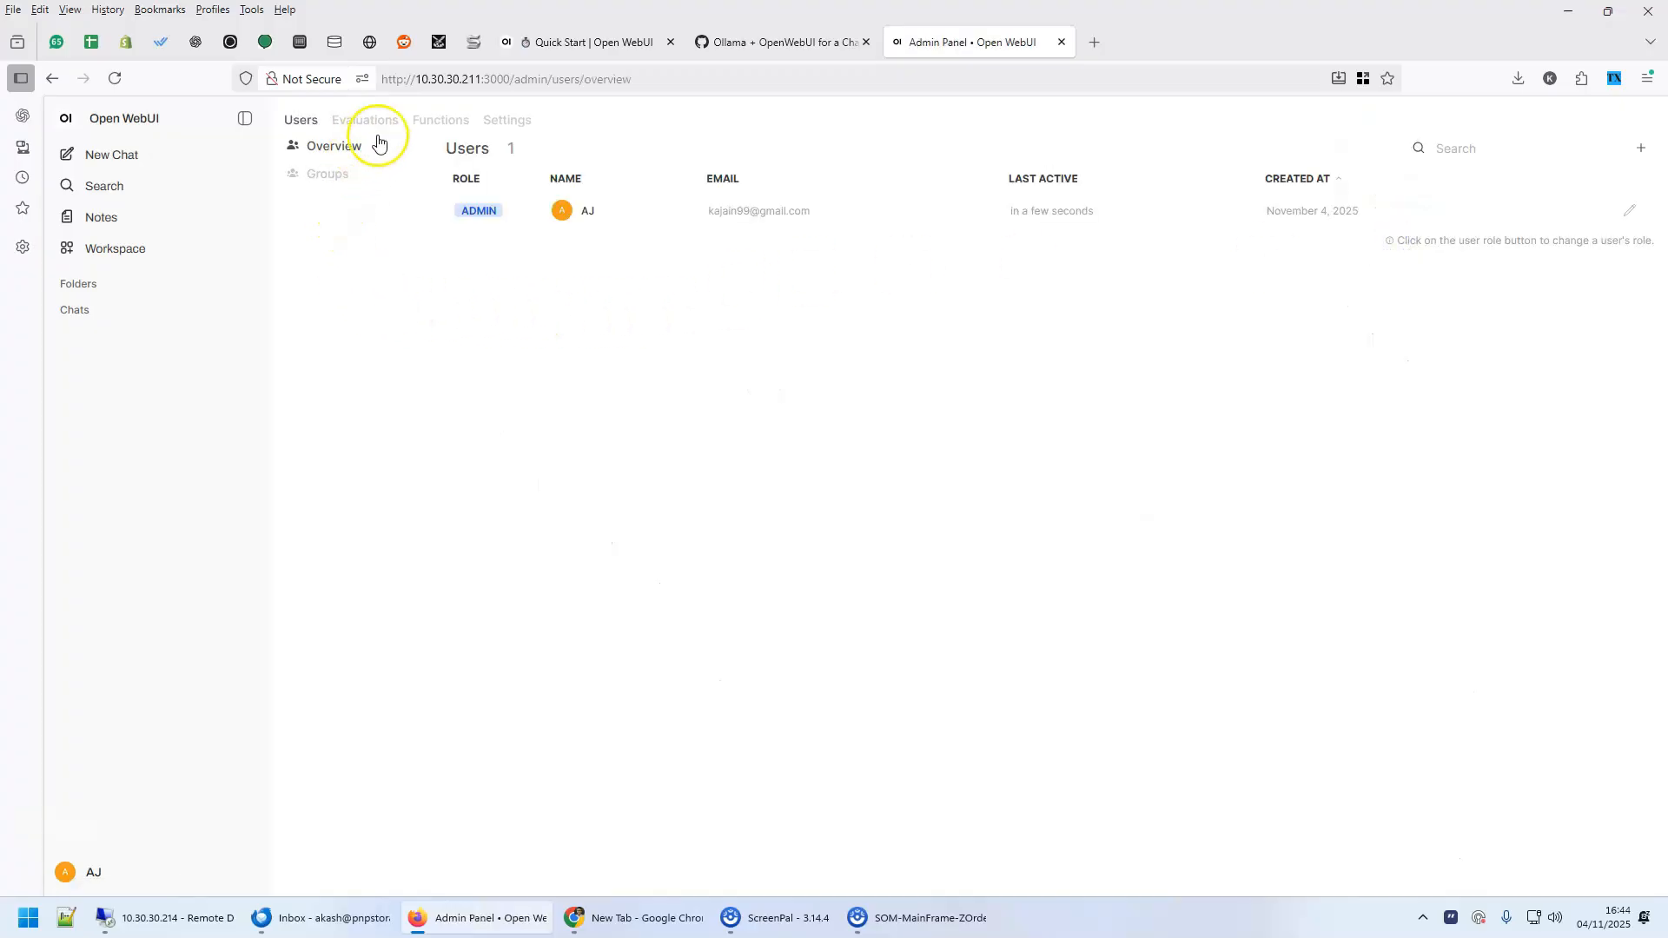
click(504, 121)
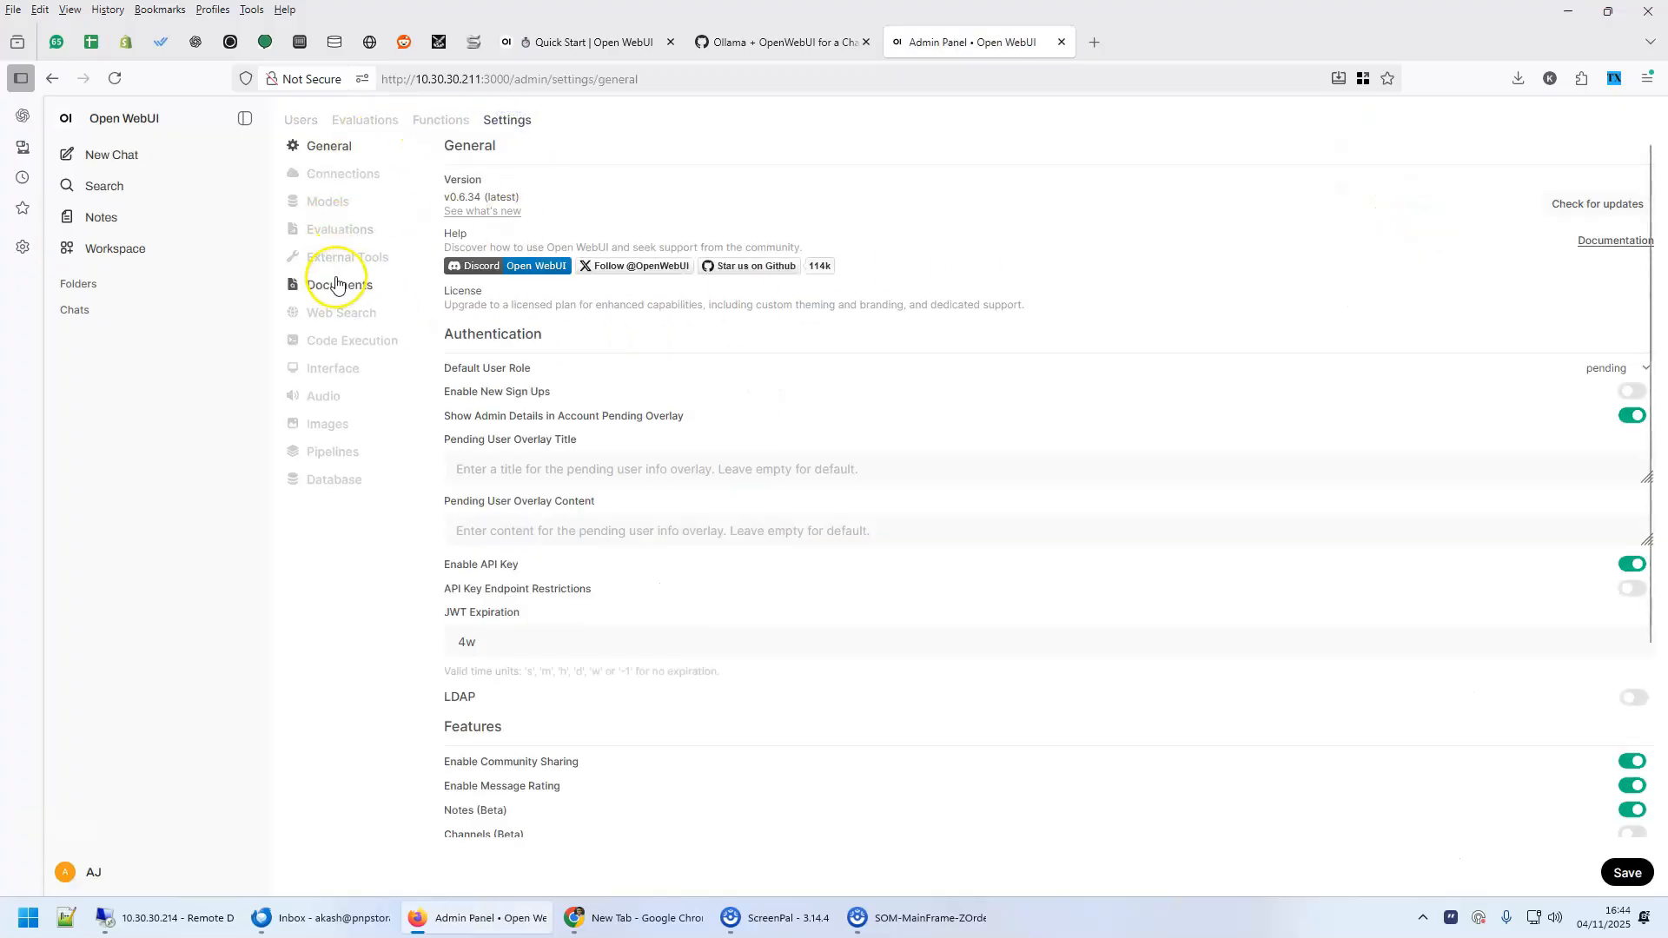
click(334, 183)
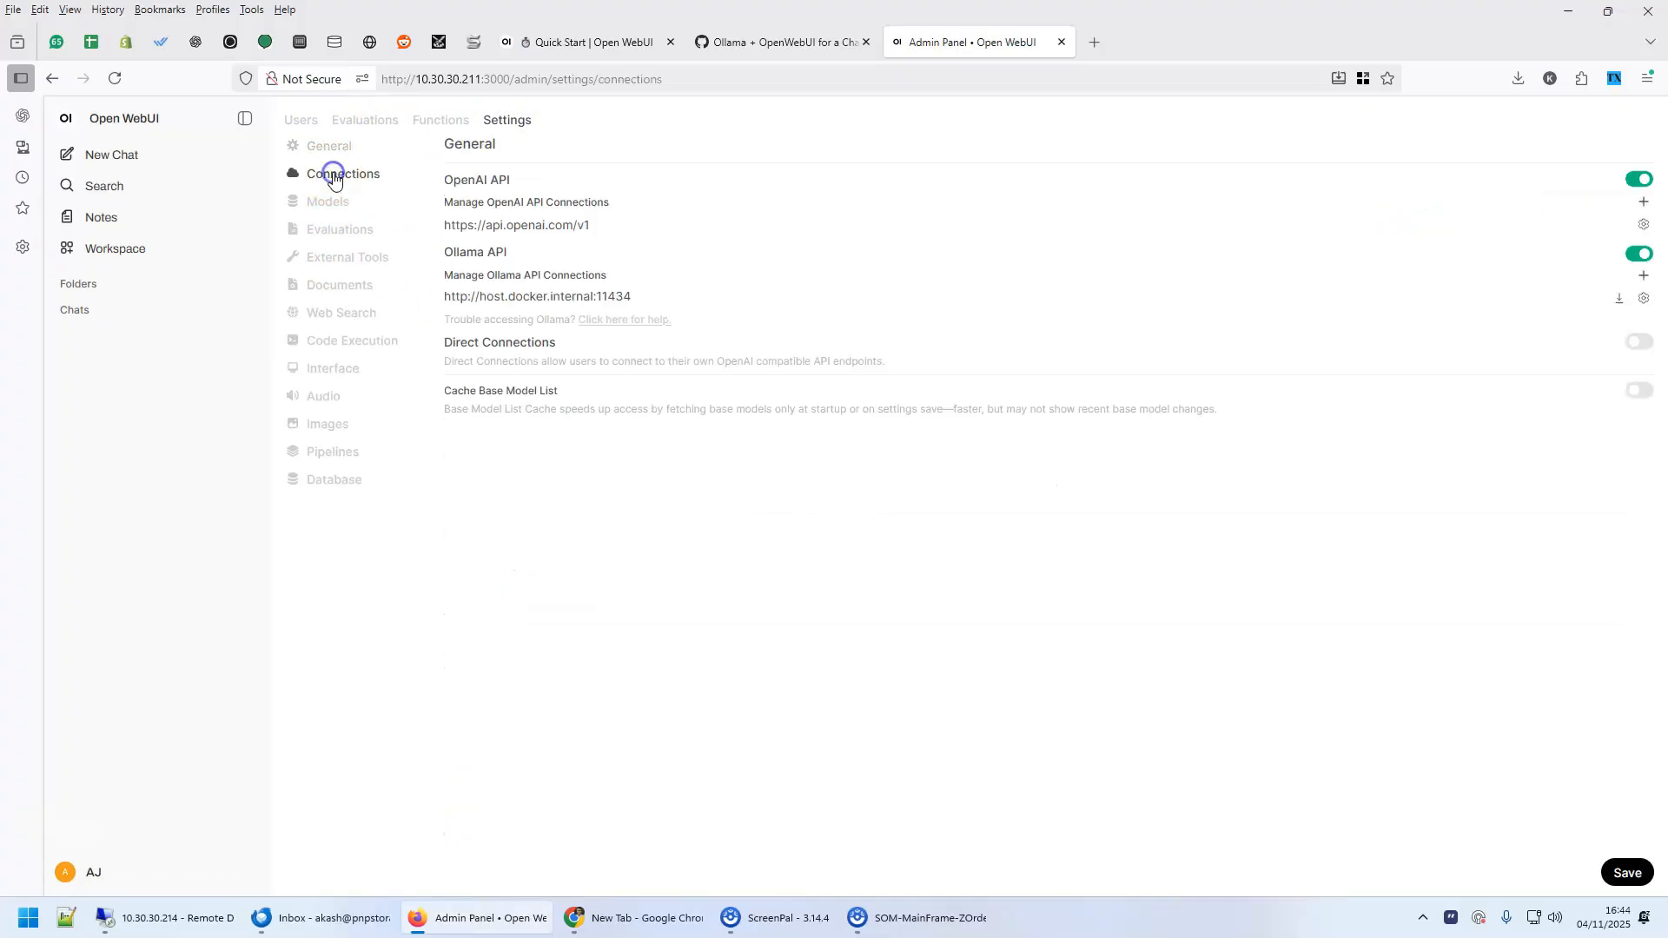
click(558, 294)
click(1641, 296)
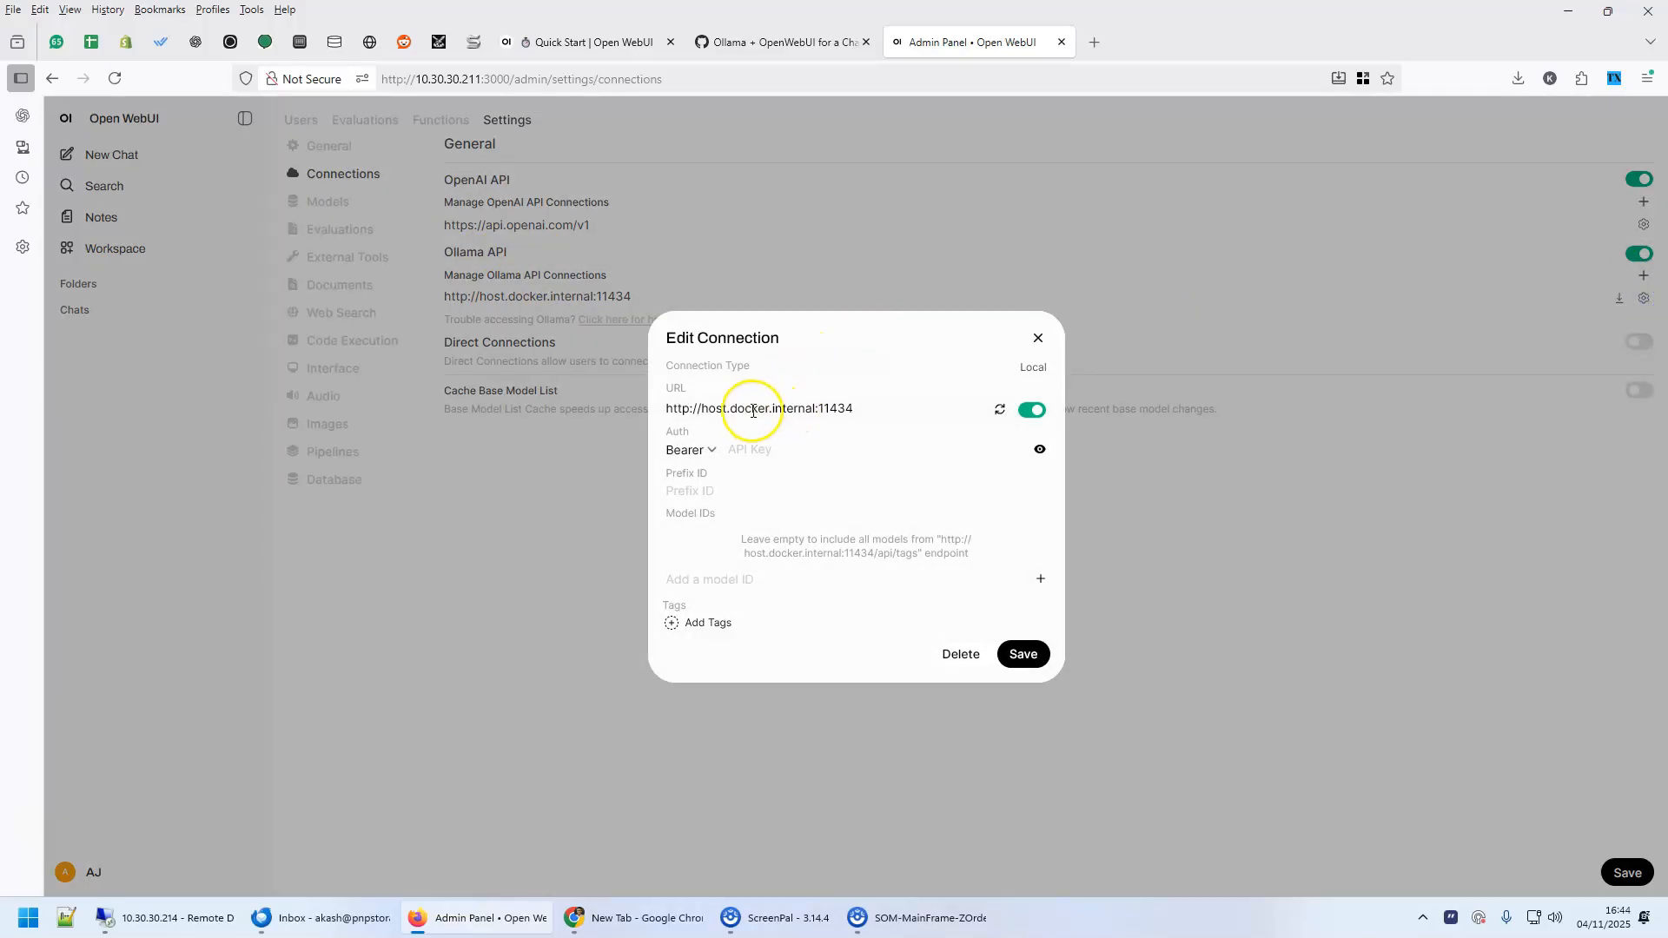
click(707, 408)
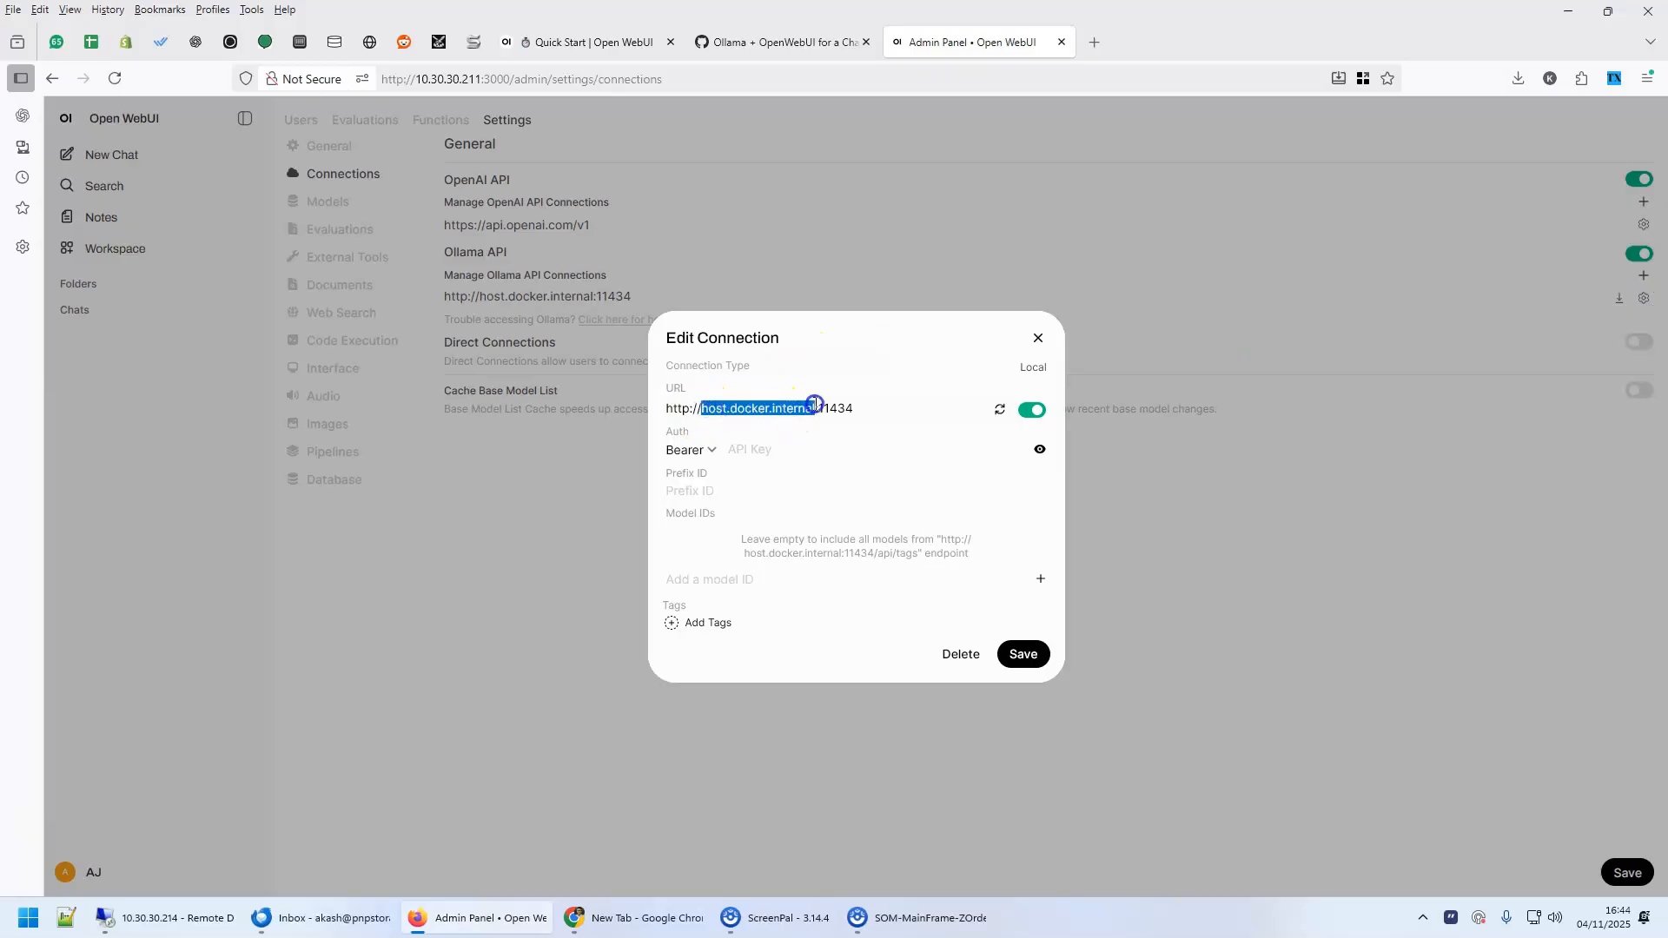
text(ollama)
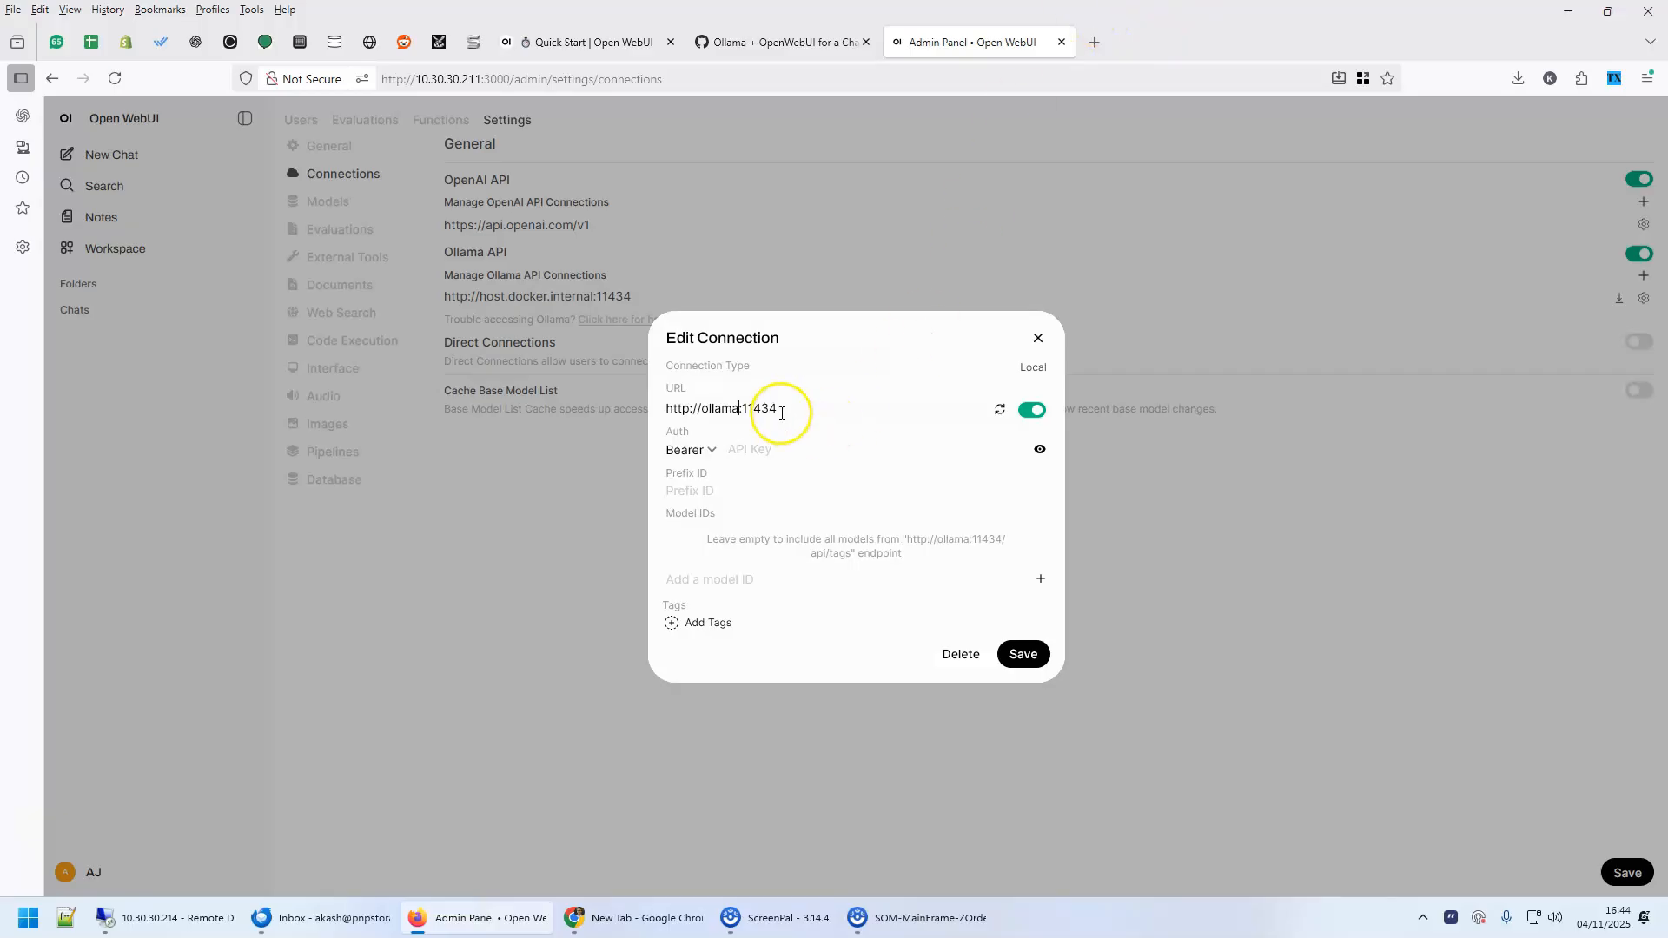
click(1000, 415)
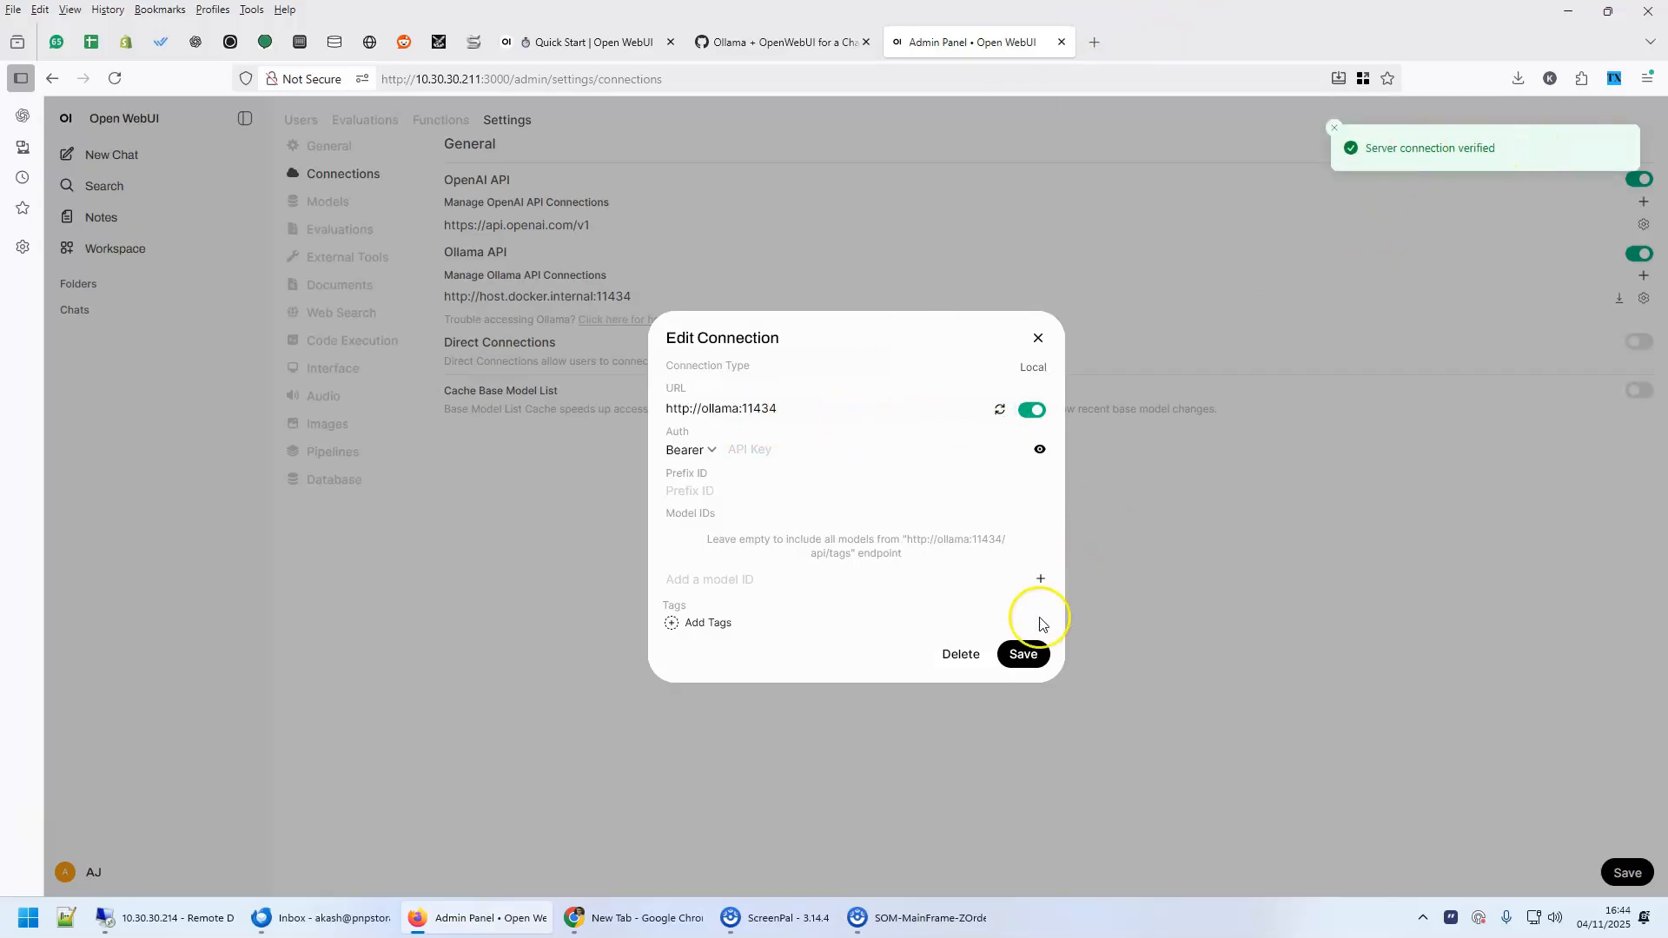
click(1023, 654)
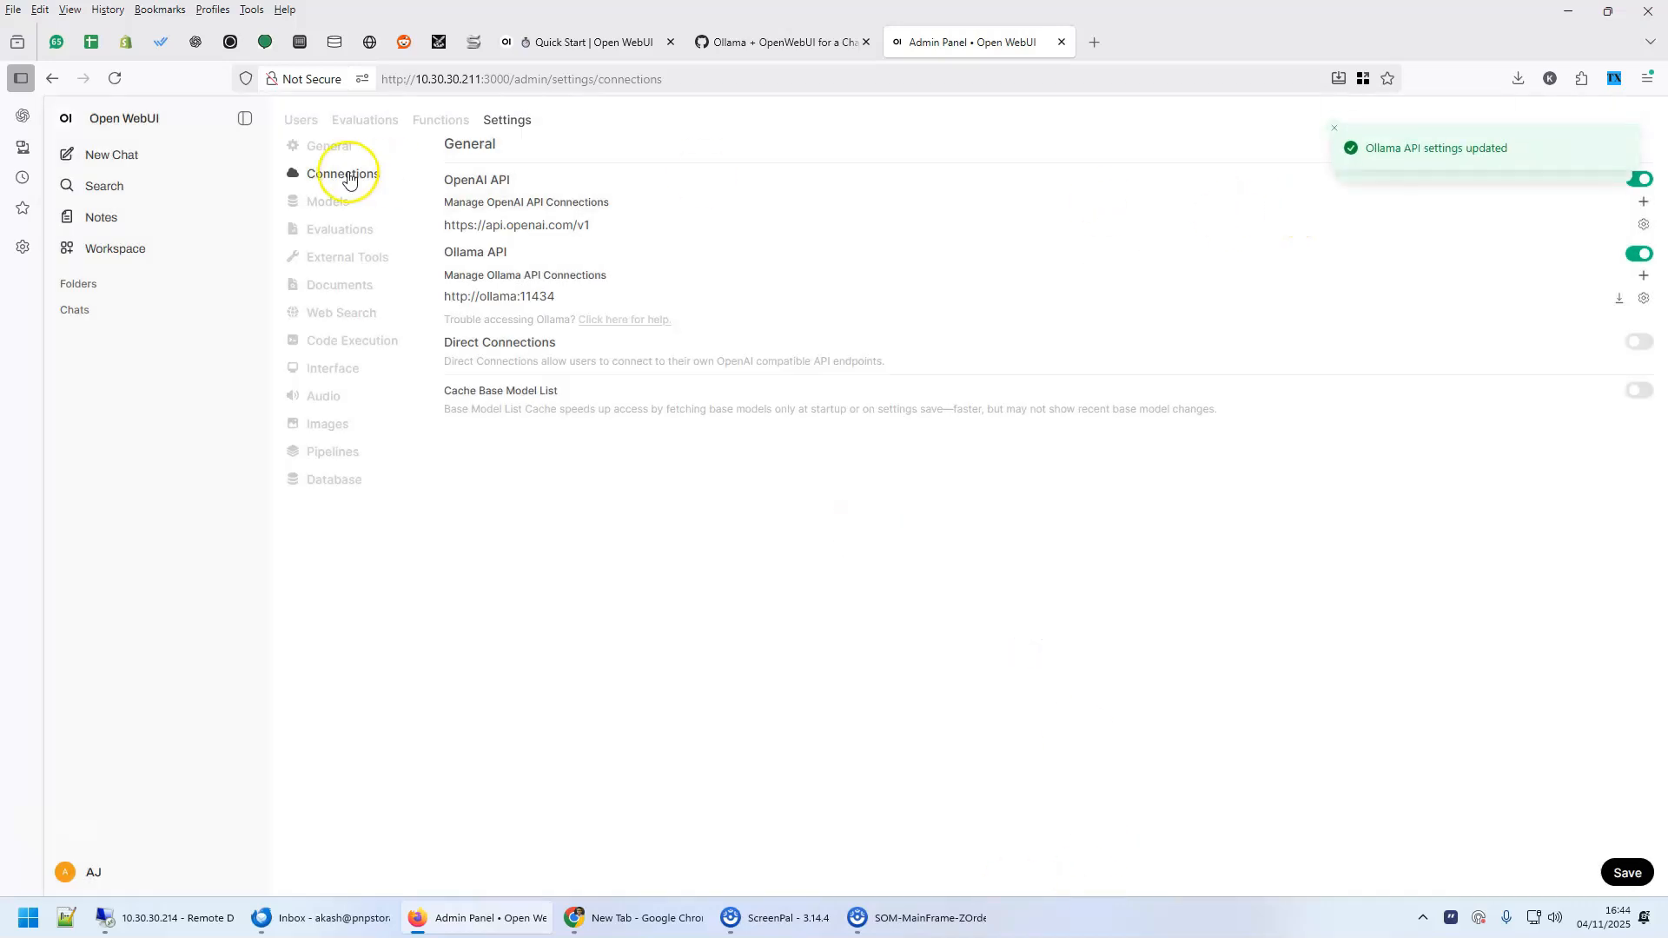
click(1334, 130)
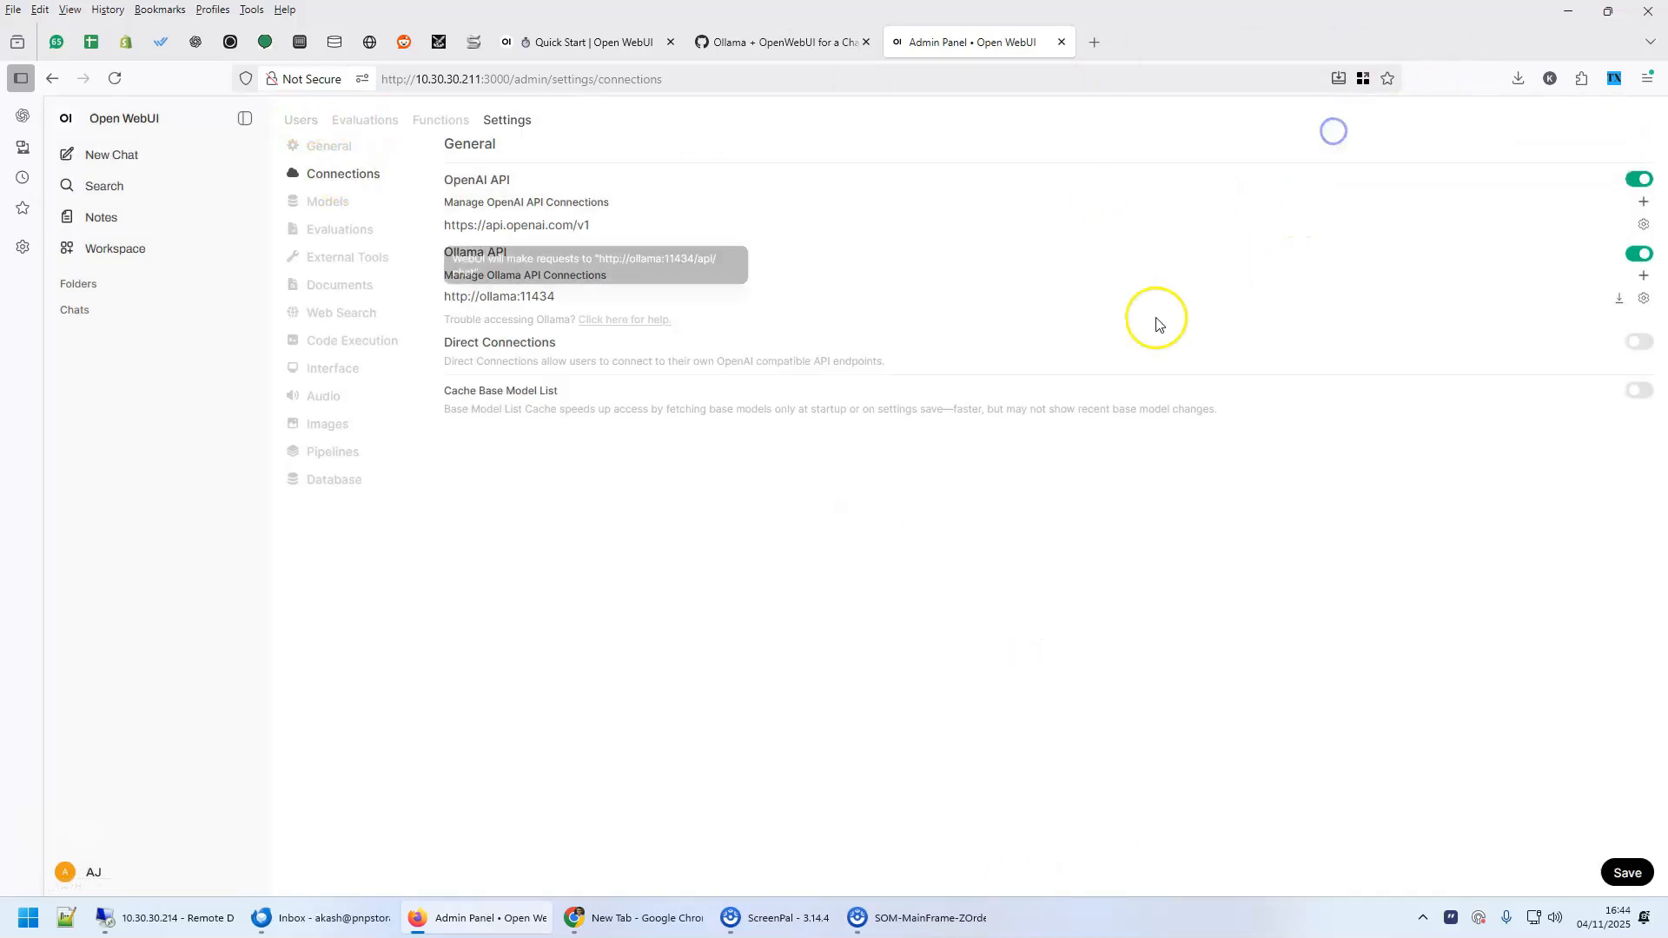
Start a new chat, search the models for tinyllama and pull it from Ollama.com
click(116, 156)
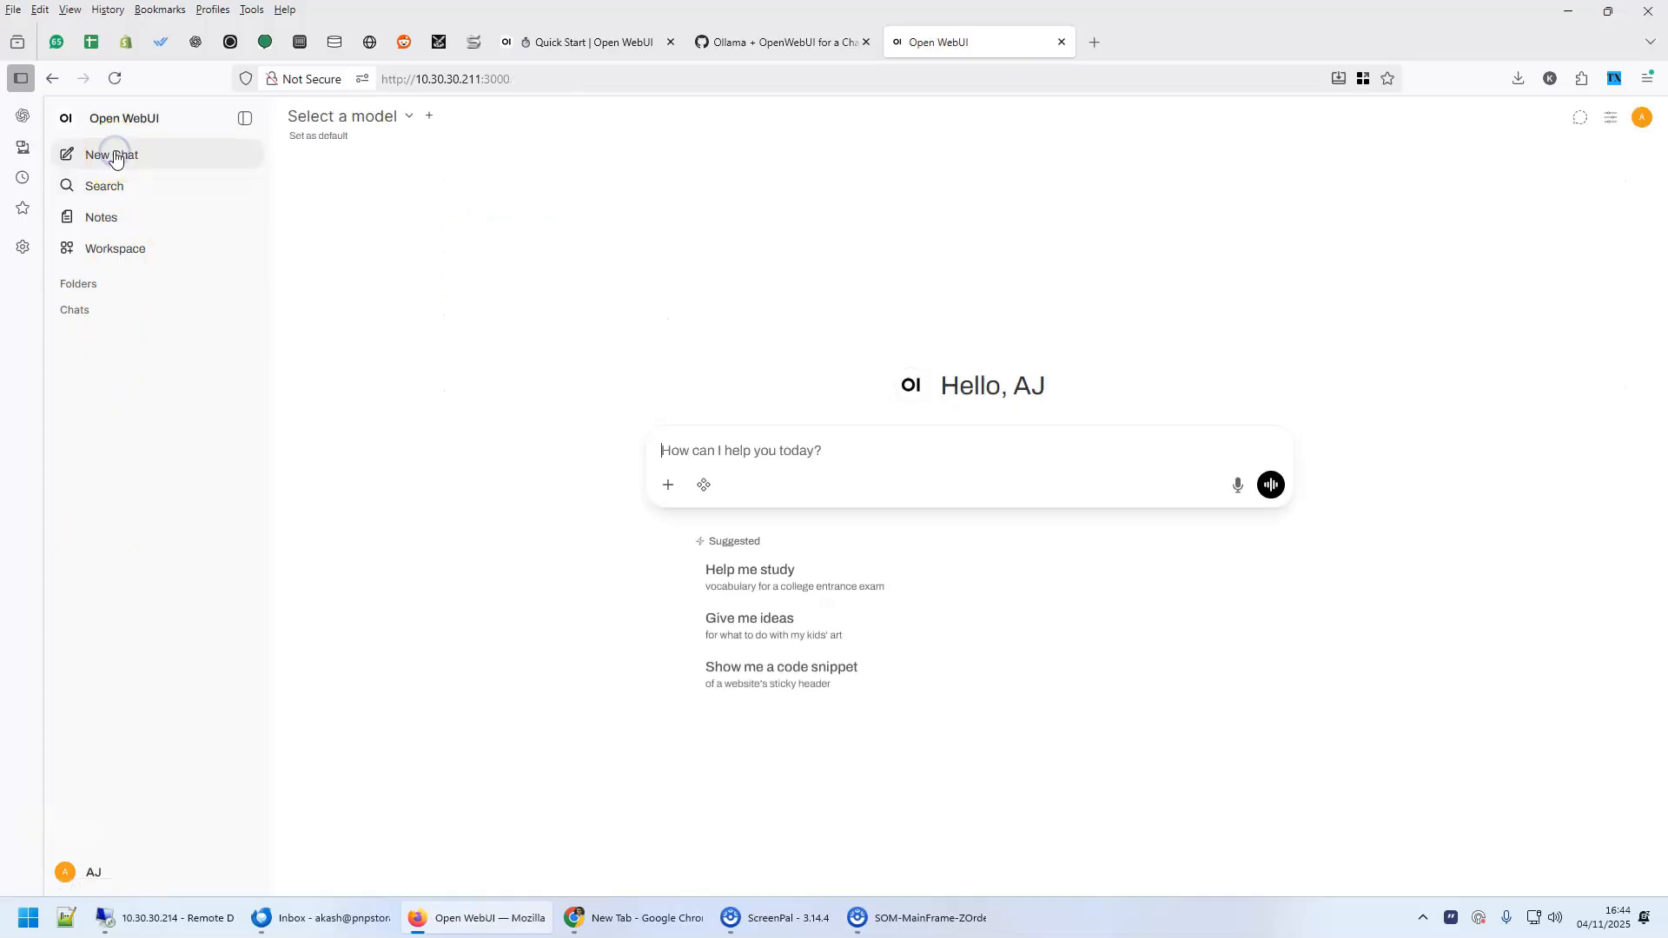
click(404, 119)
click(372, 153)
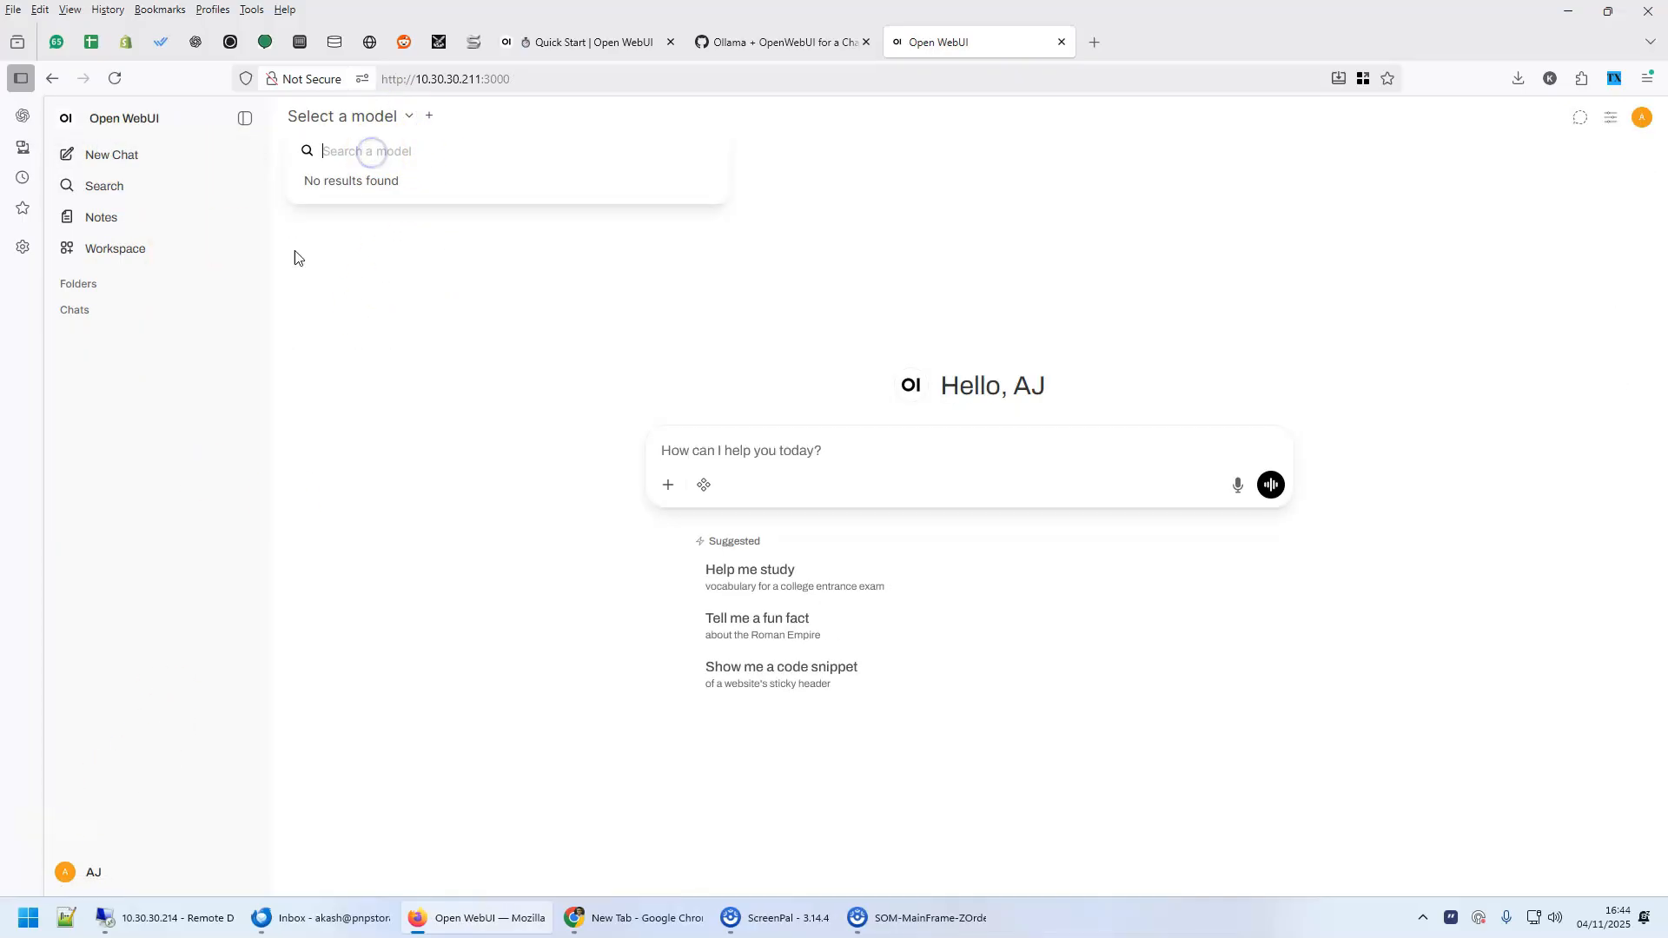
text(tinyllama)
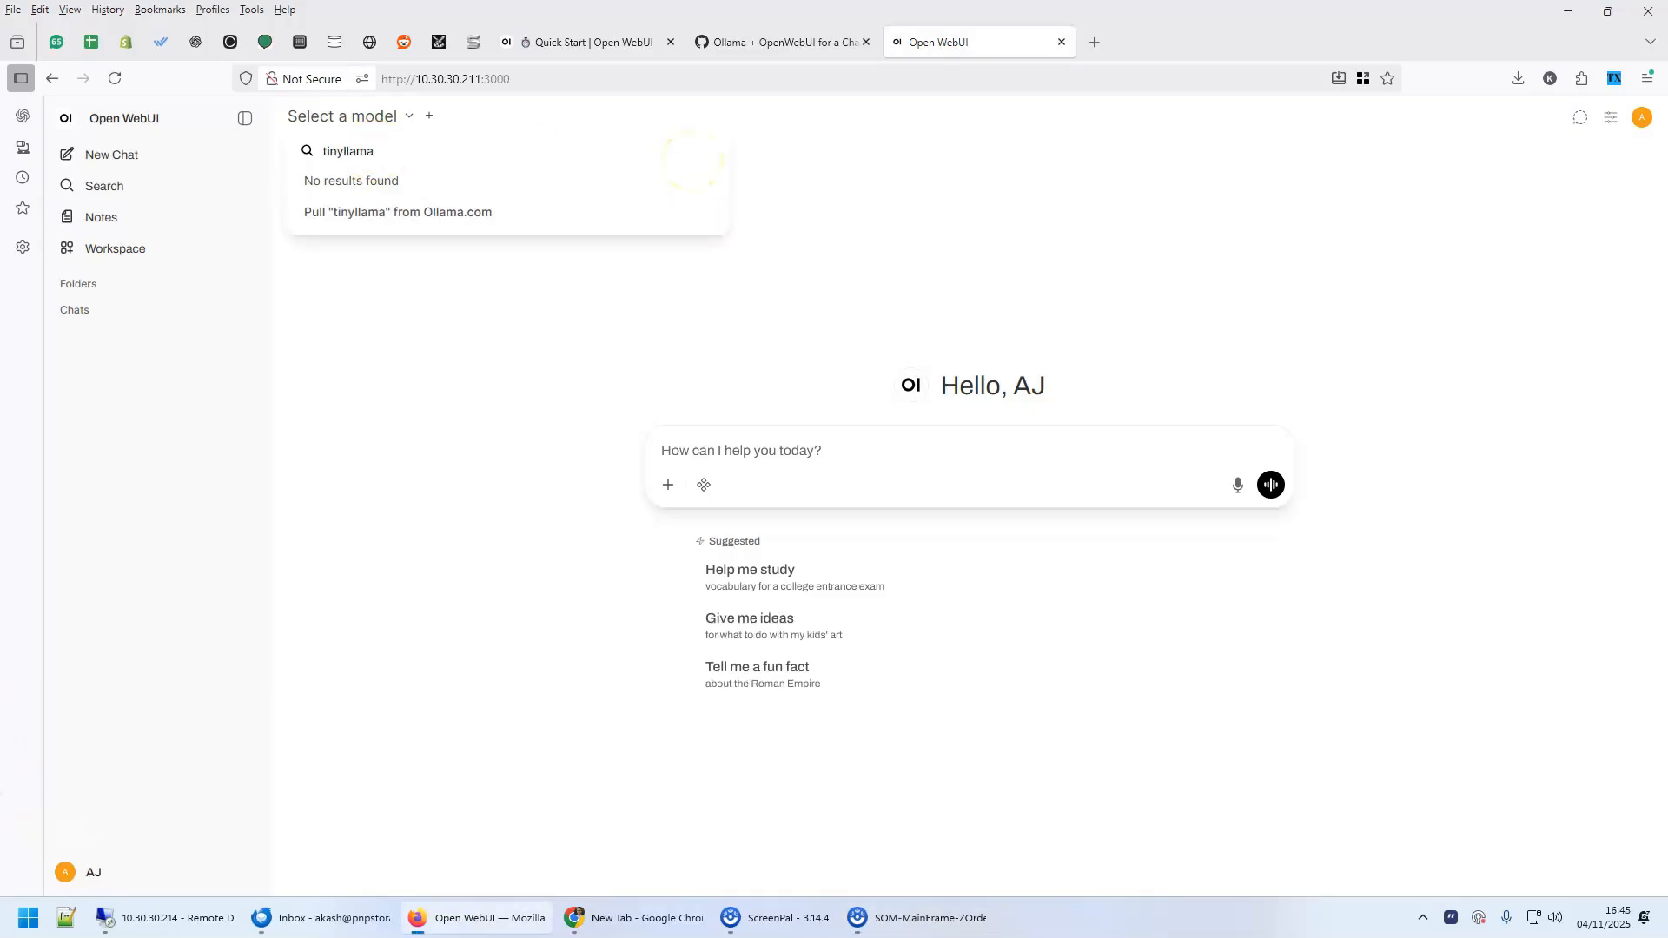
click(361, 214)
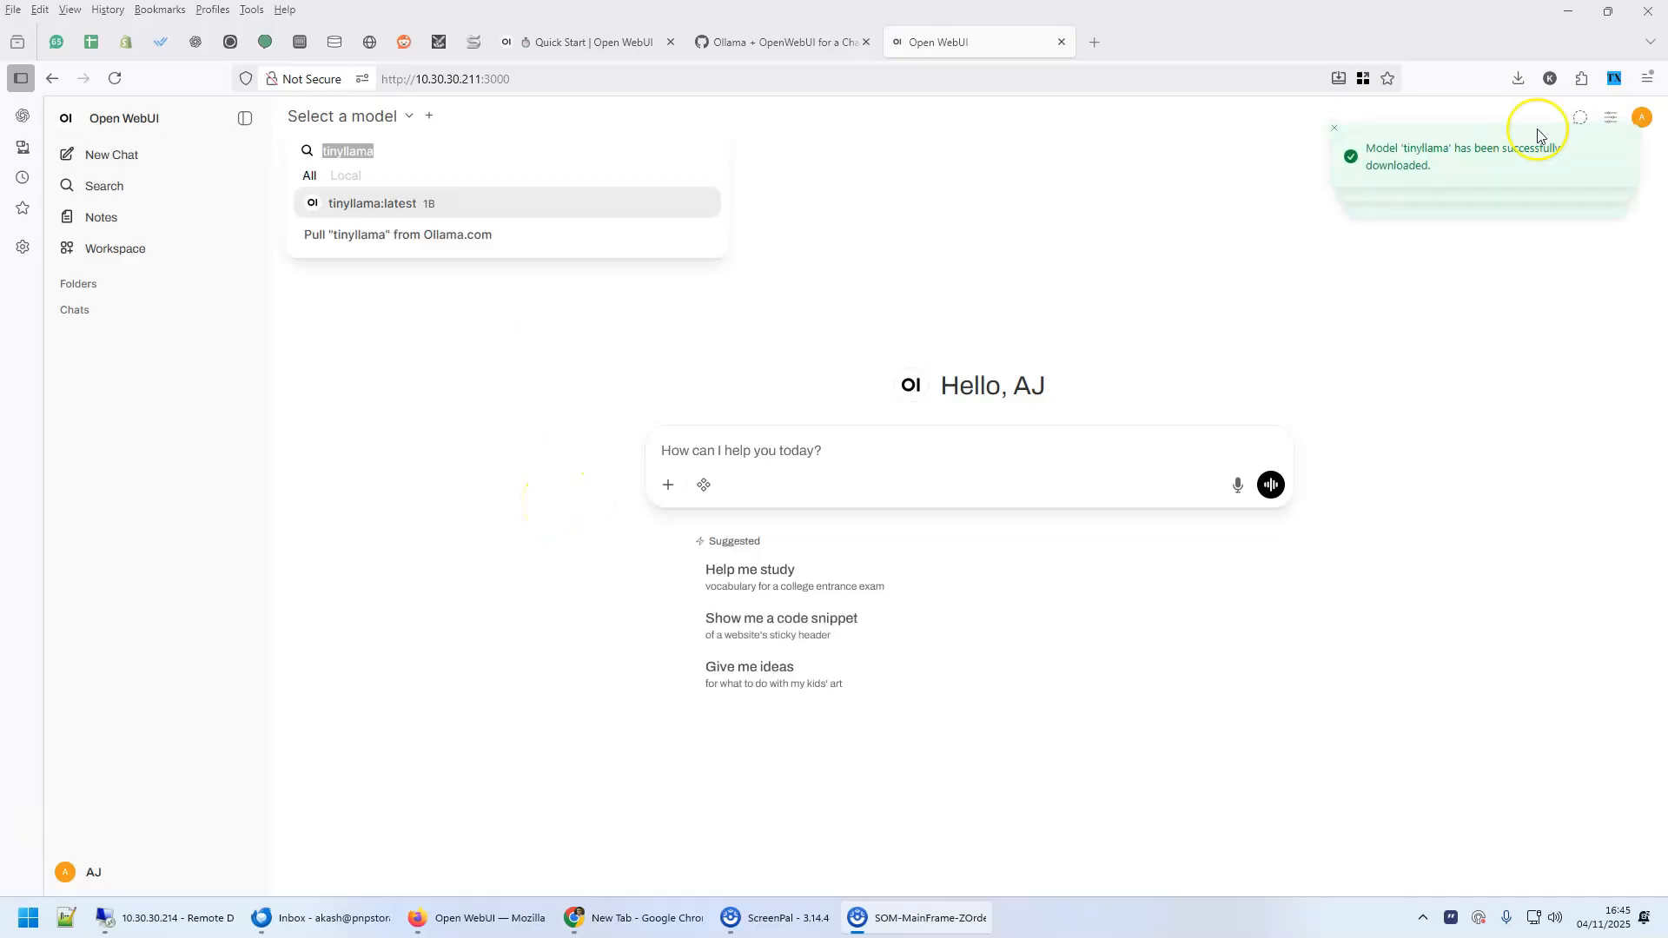
Choose tinyllama:latest as the chat model, send the suggested prompt for ideas about kids' art and check the model list
click(633, 394)
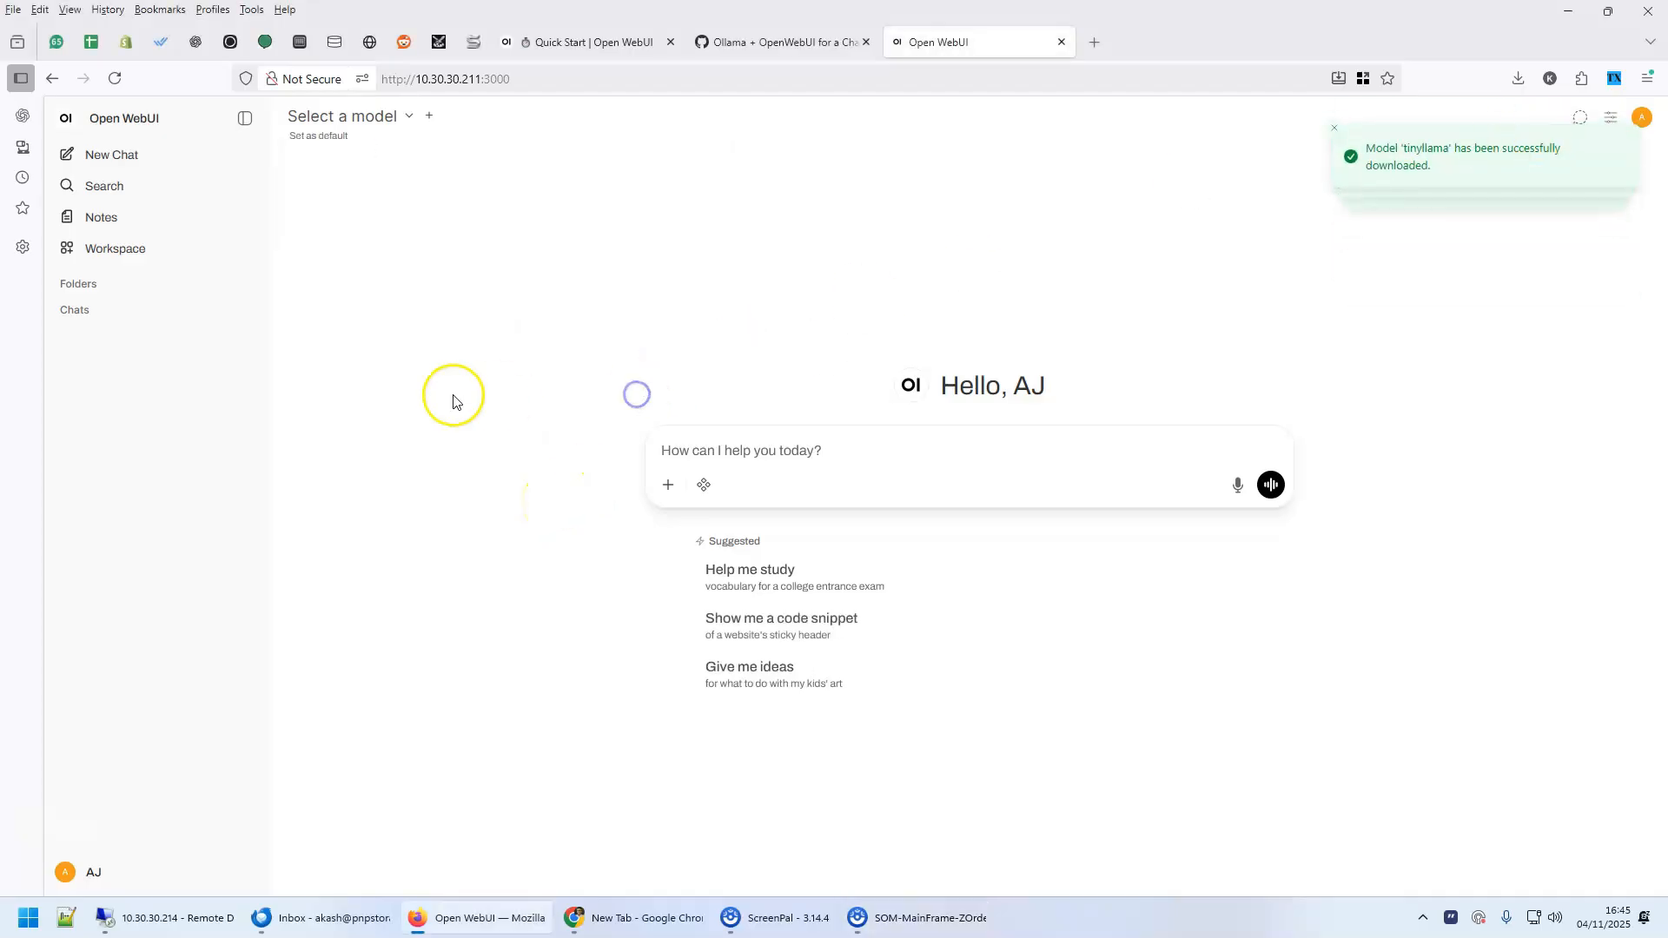
click(410, 120)
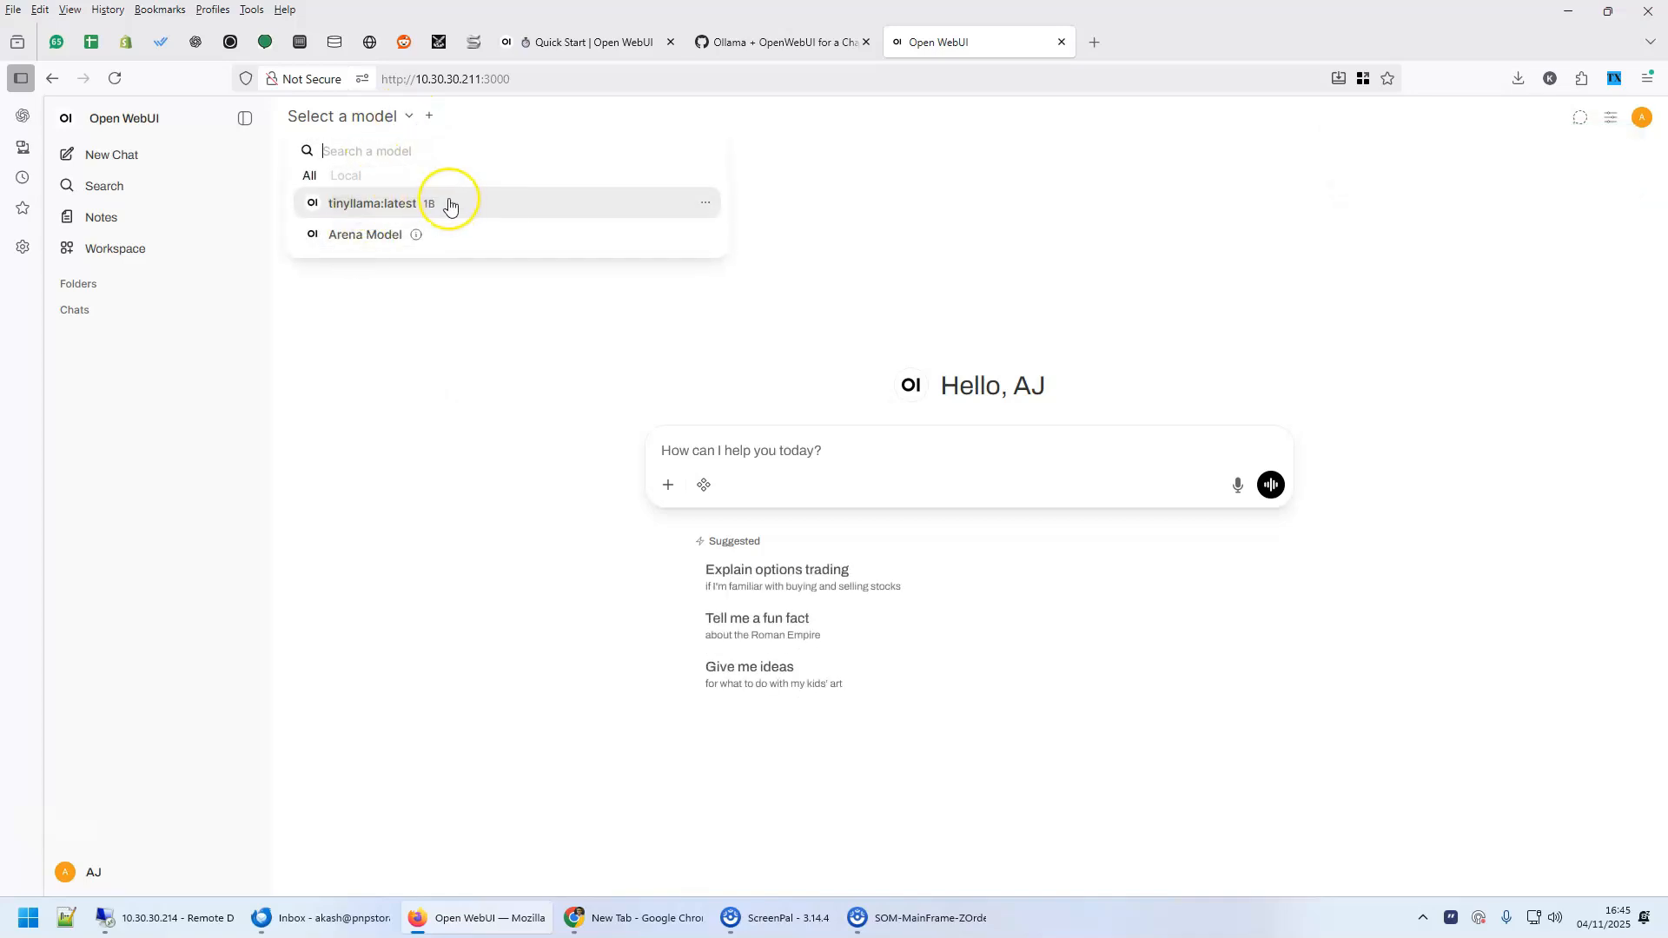
click(376, 202)
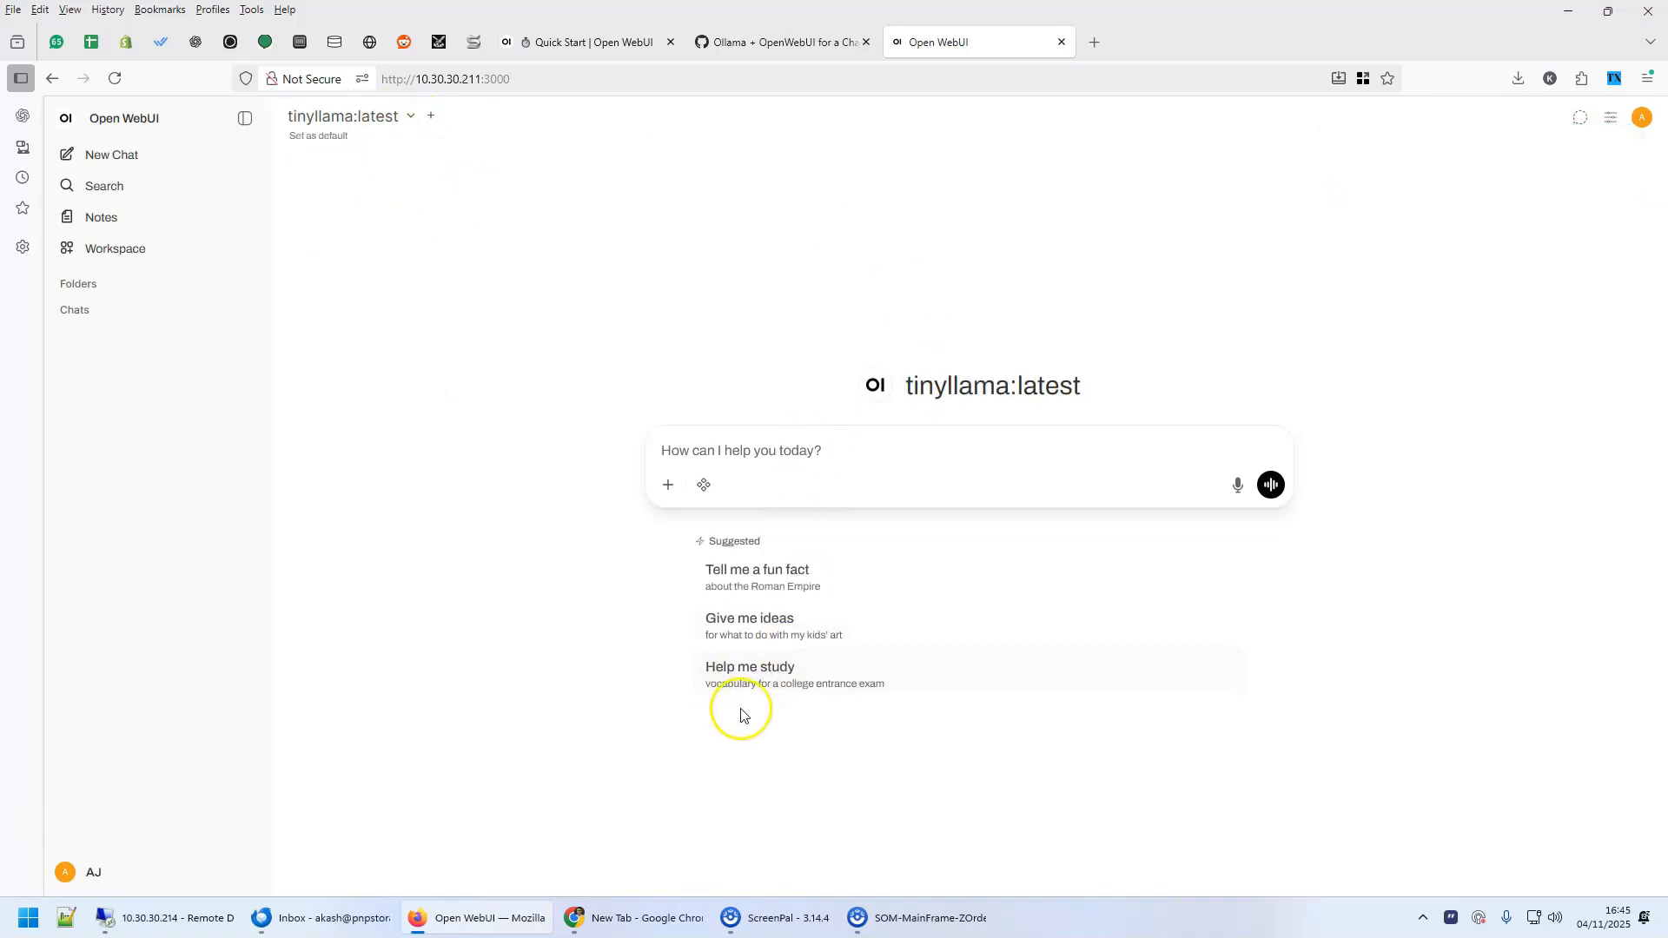
click(761, 628)
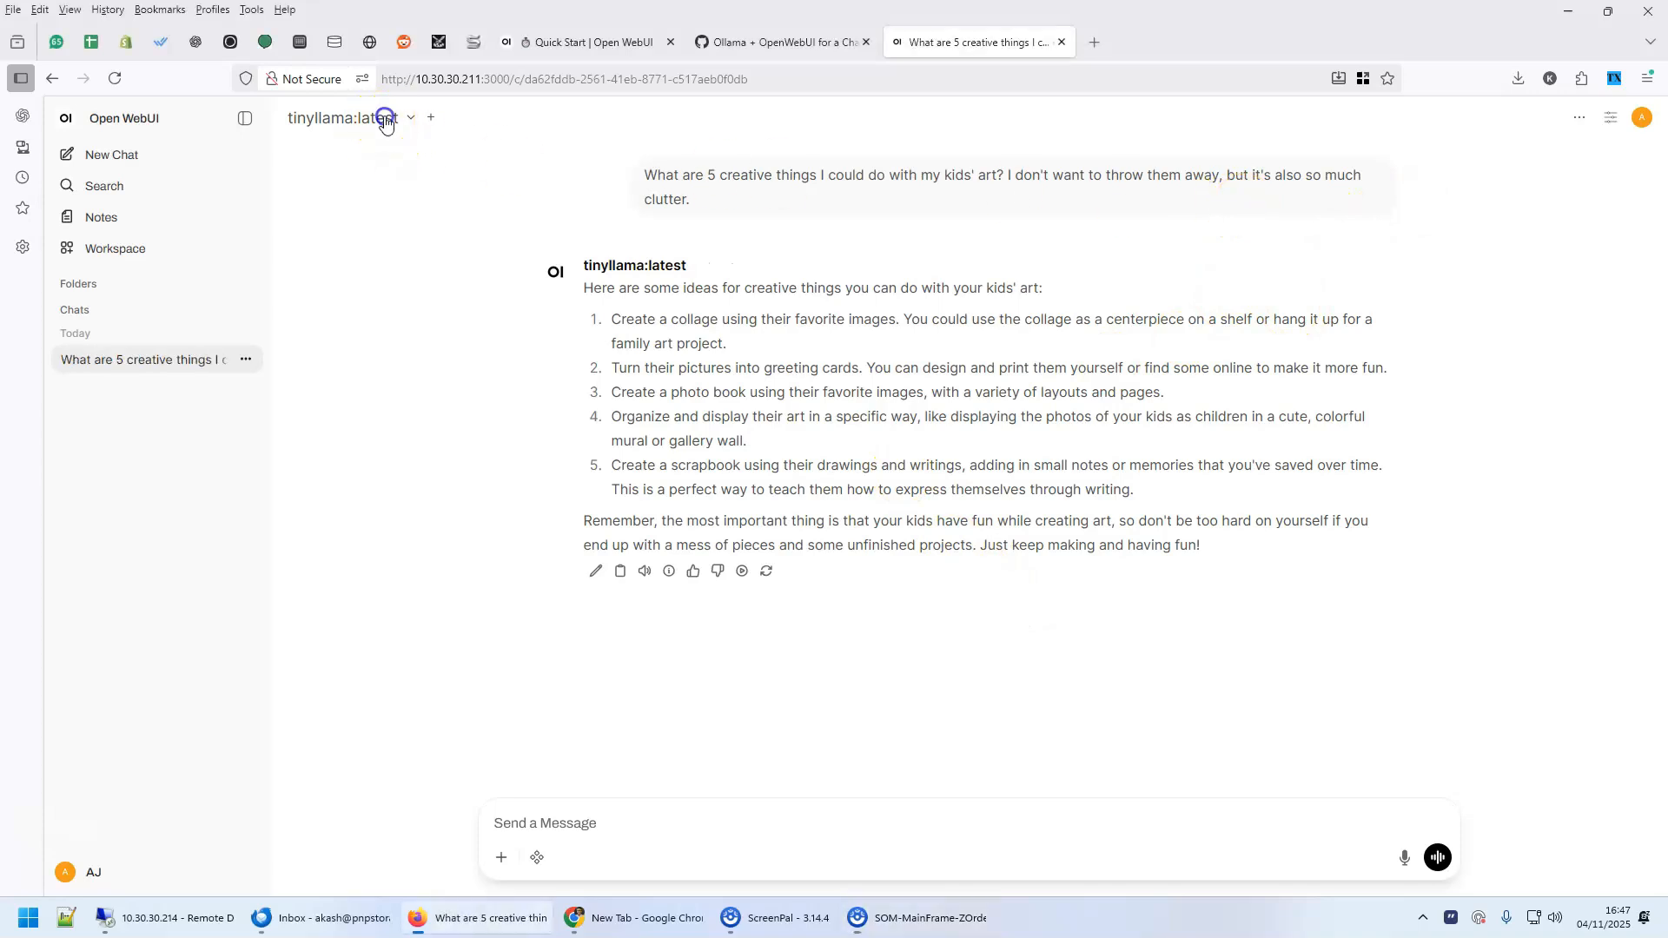
click(384, 117)
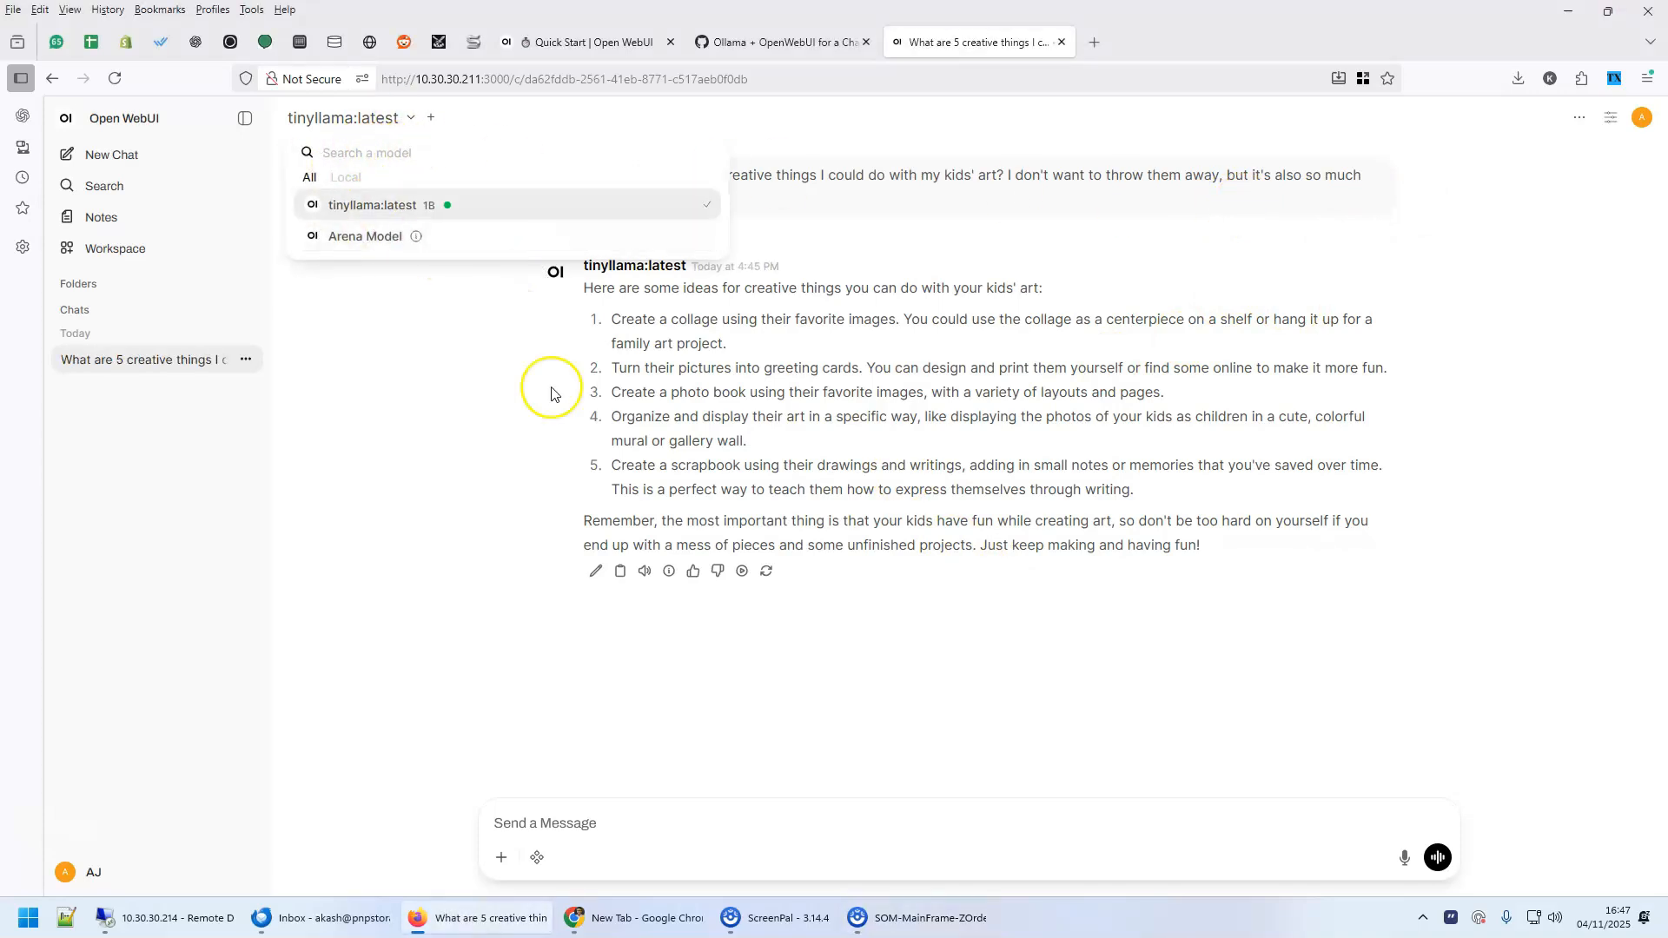
click(1274, 473)
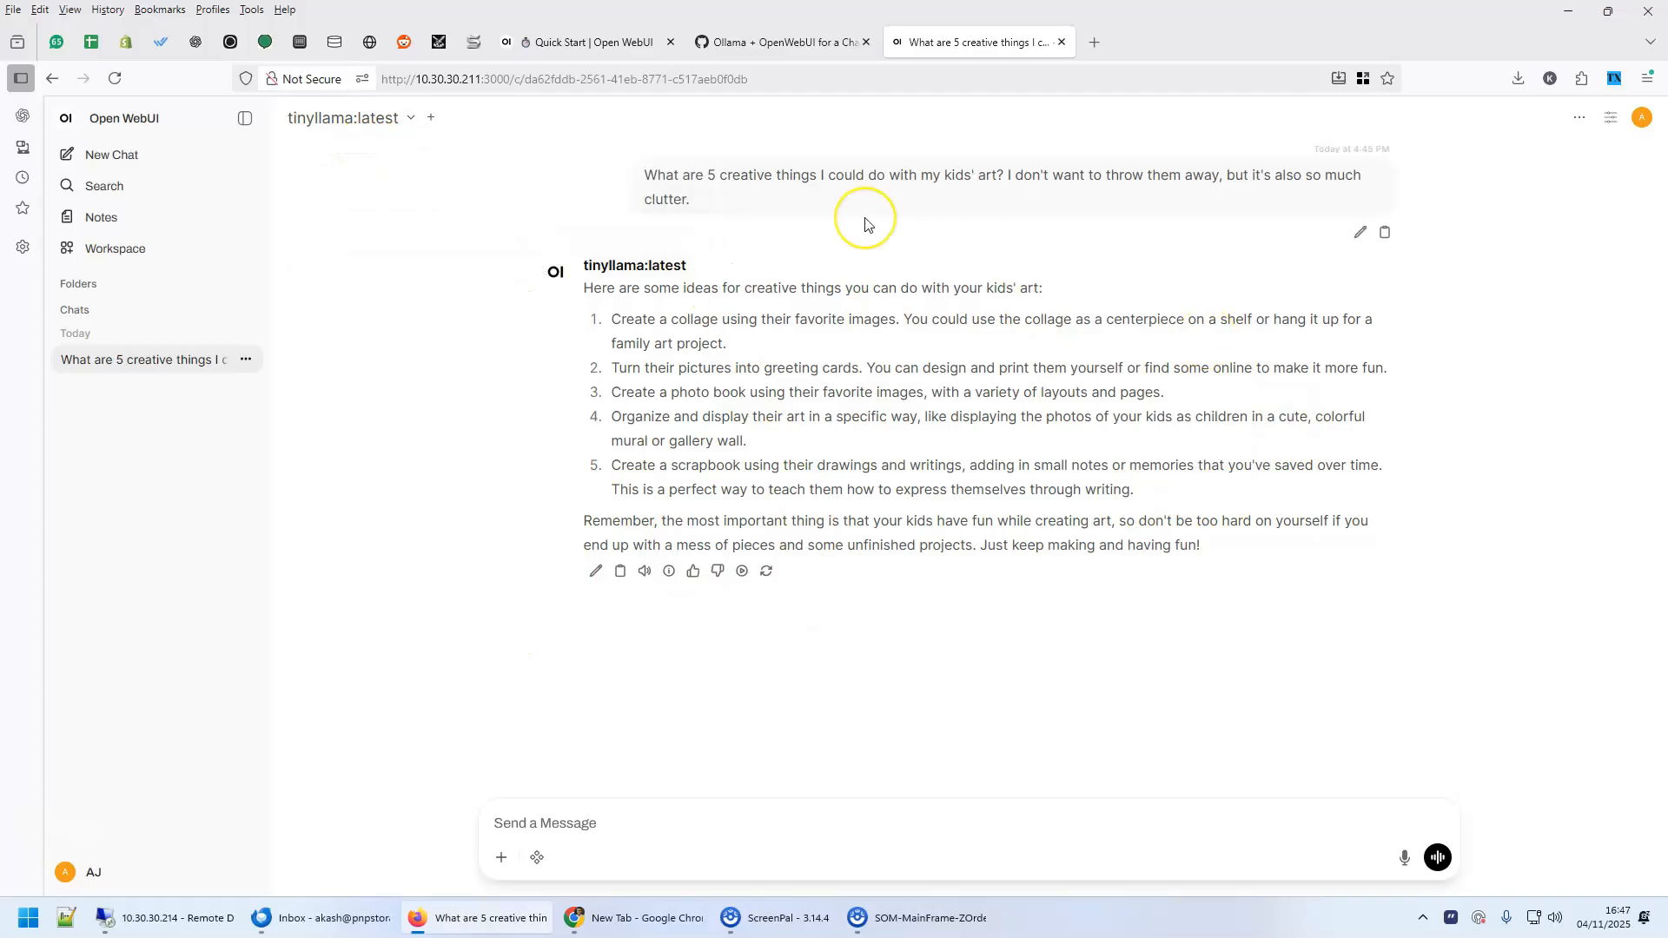